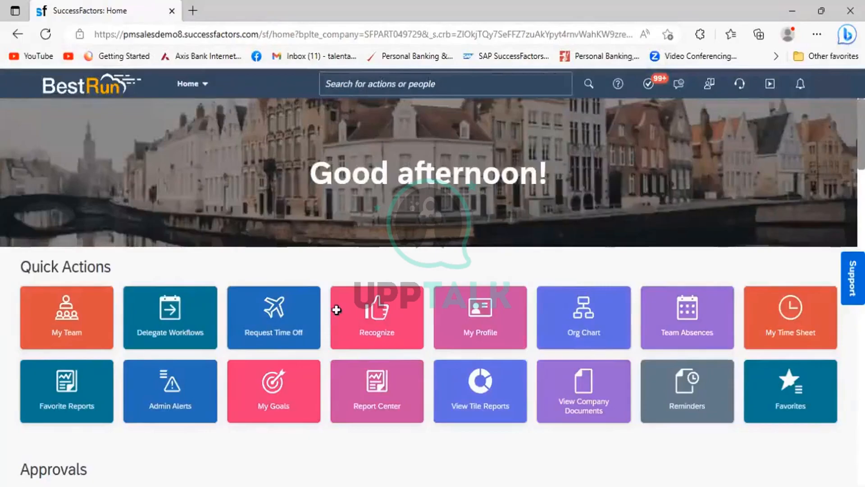
# Switch to the ITM_6th Batch workbook in Excel and review the aspects needed to configure a workflow in rows 513 to 516.
pyautogui.hotkey('alt', 'Tab')
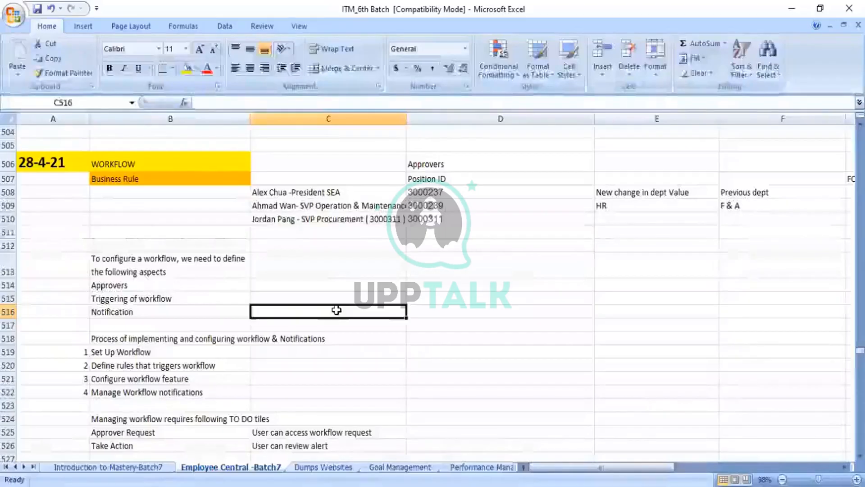
pyautogui.press('Left')
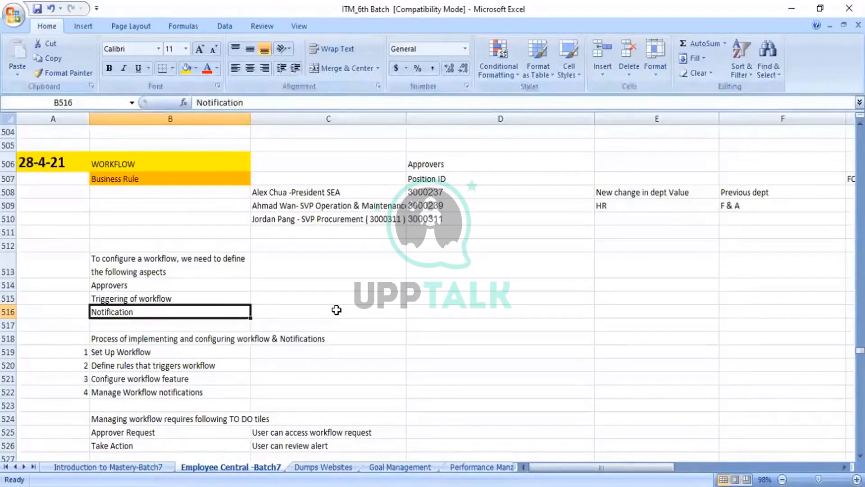
pyautogui.press('Up')
pyautogui.press('Up')
pyautogui.press('Up')
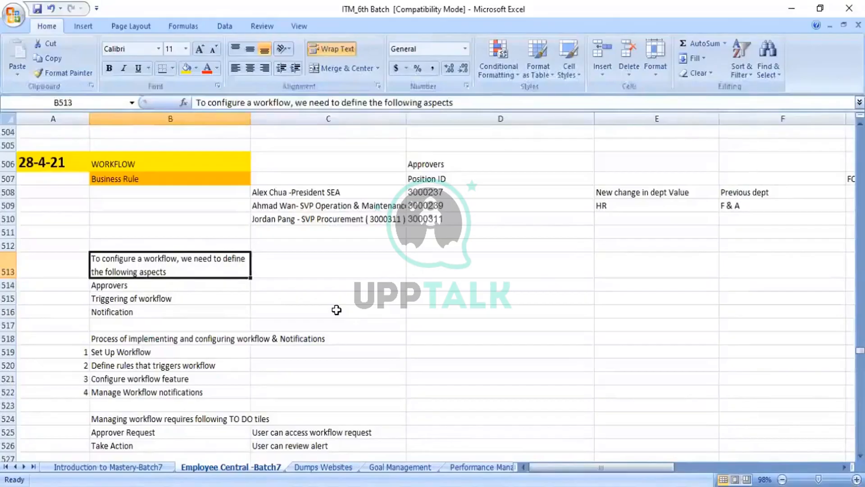
pyautogui.press('Down')
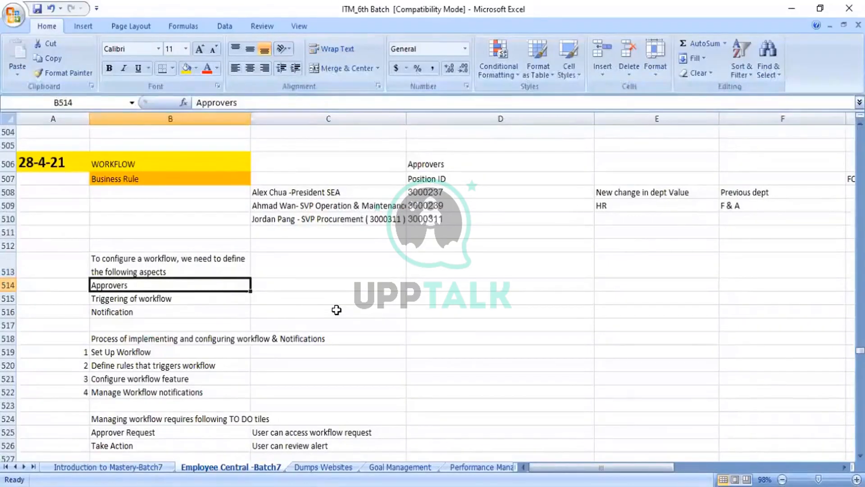
pyautogui.press('Down')
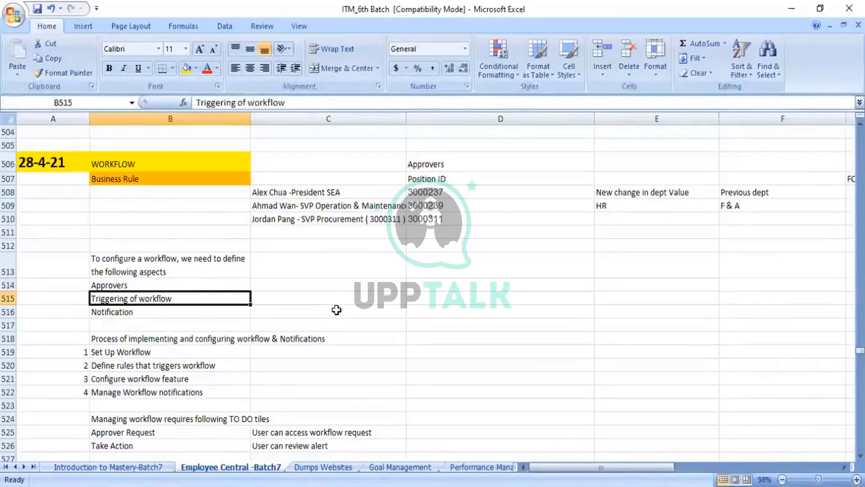
pyautogui.press('Down')
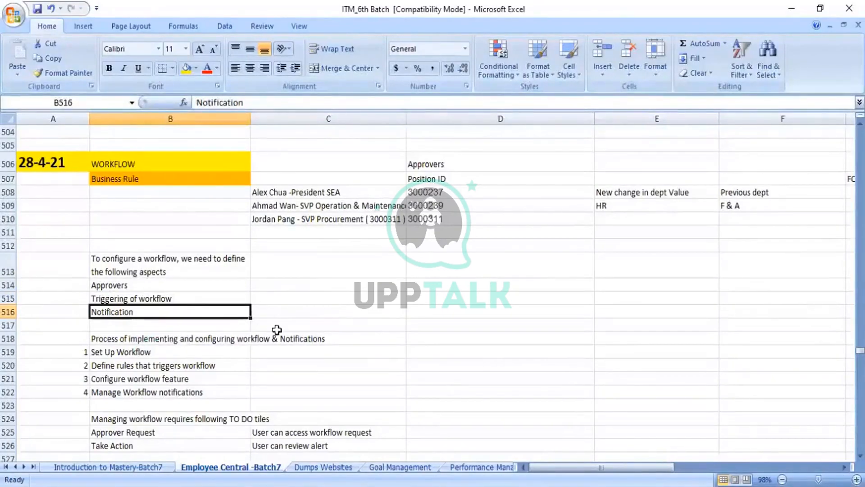
# Wrap the text of the heading "Process of implementing and configuring workflow & Notifications" in cell B518.
pyautogui.press('Down')
pyautogui.press('Down')
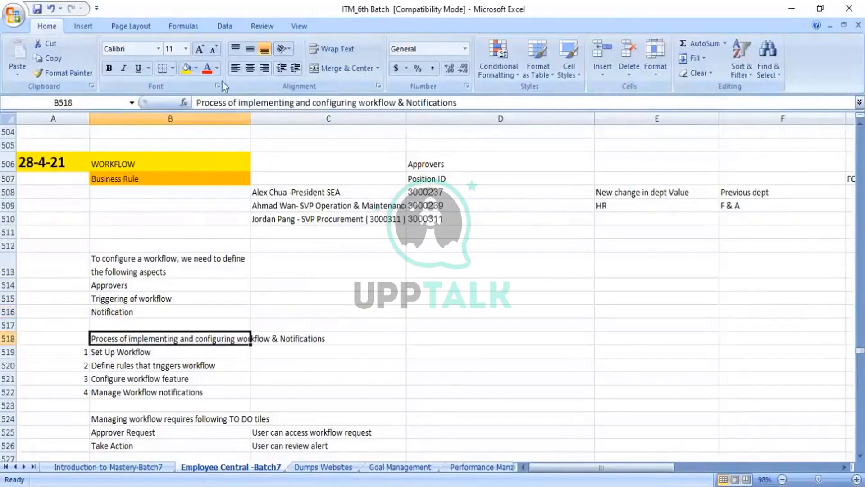
pyautogui.click(331, 50)
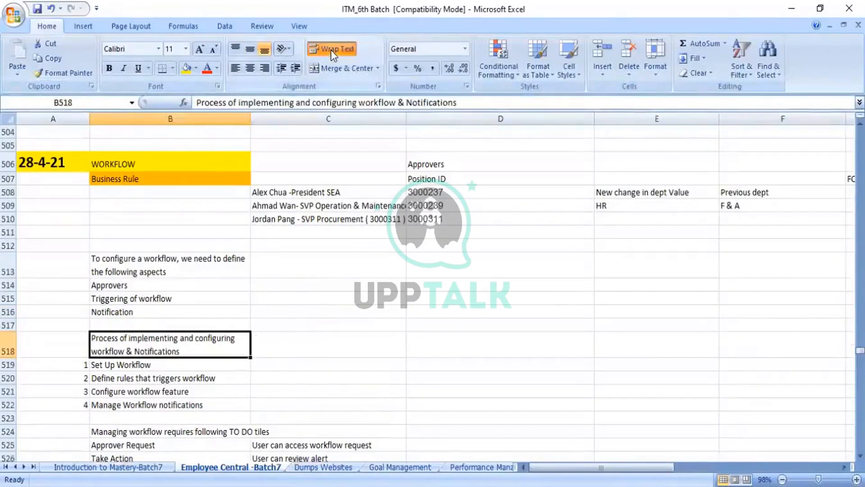
# Review the four numbered stages of implementing workflows and notifications in cells B519 to B522.
pyautogui.press('Down')
pyautogui.press('Down')
pyautogui.press('Down')
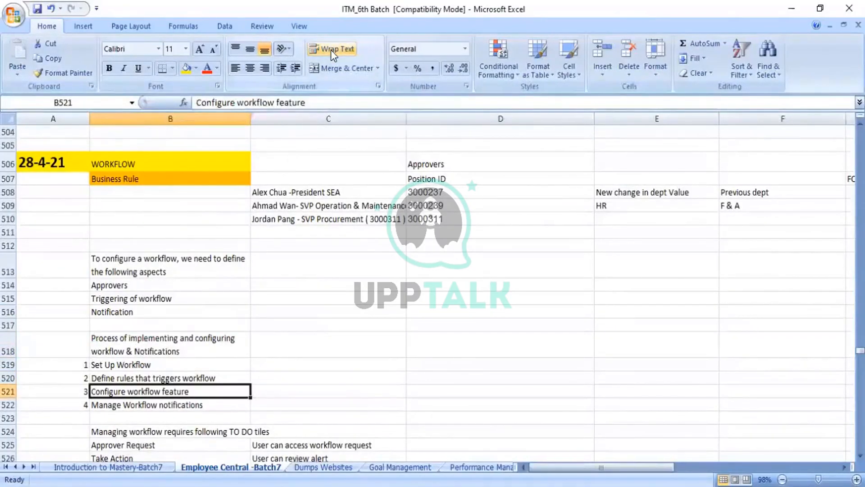
pyautogui.press('Up')
pyautogui.press('Up')
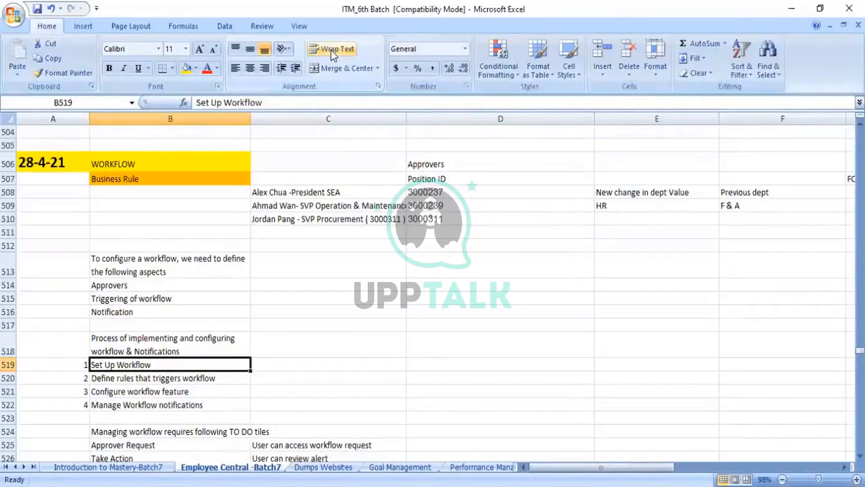
pyautogui.press('Down')
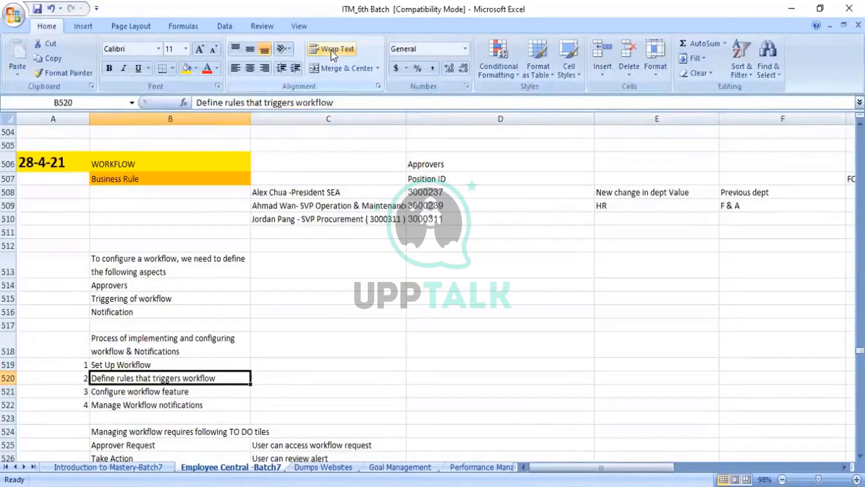
pyautogui.press('Down')
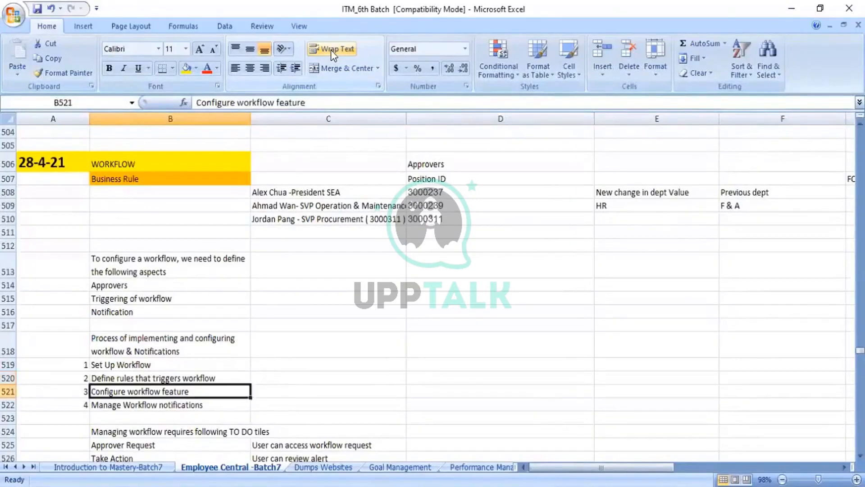
pyautogui.press('Down')
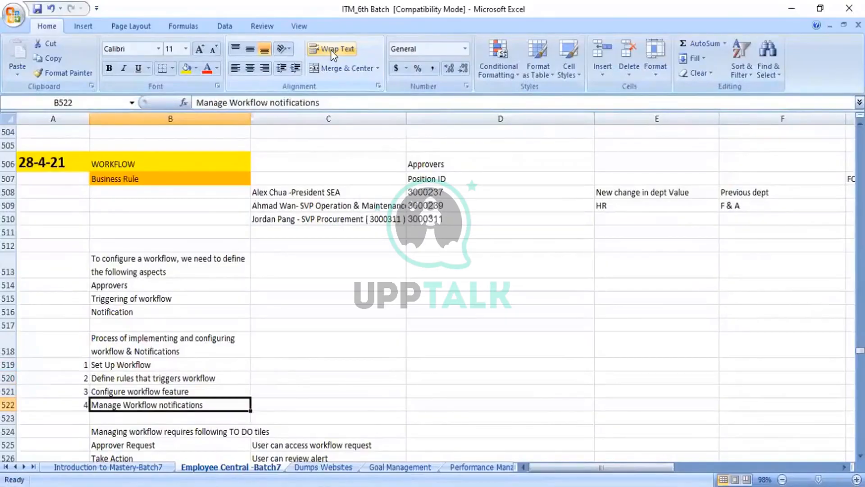
pyautogui.press('Up')
pyautogui.press('Up')
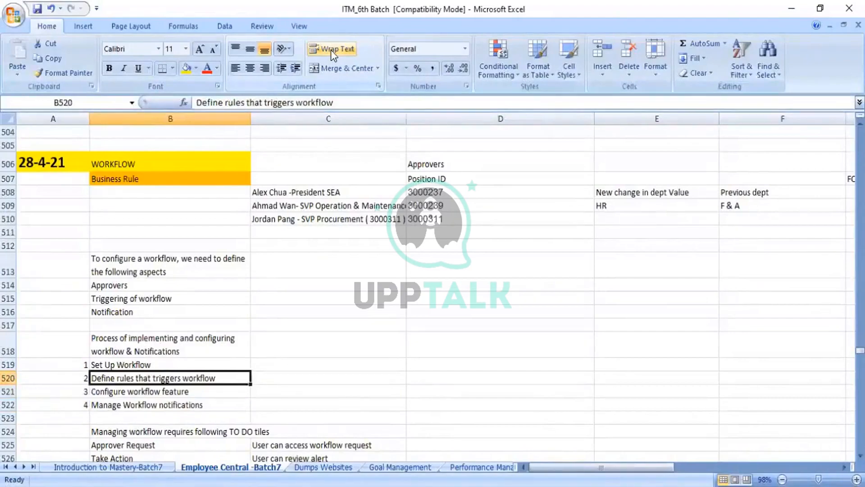
pyautogui.press('Down')
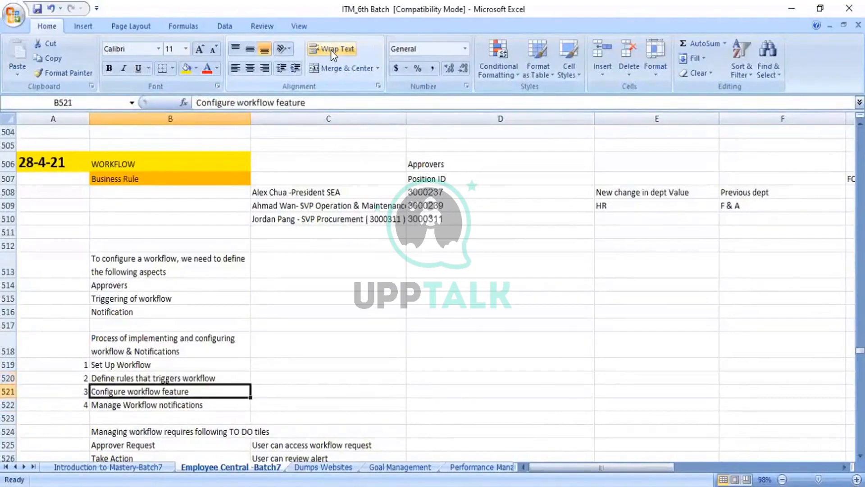
pyautogui.press('Down')
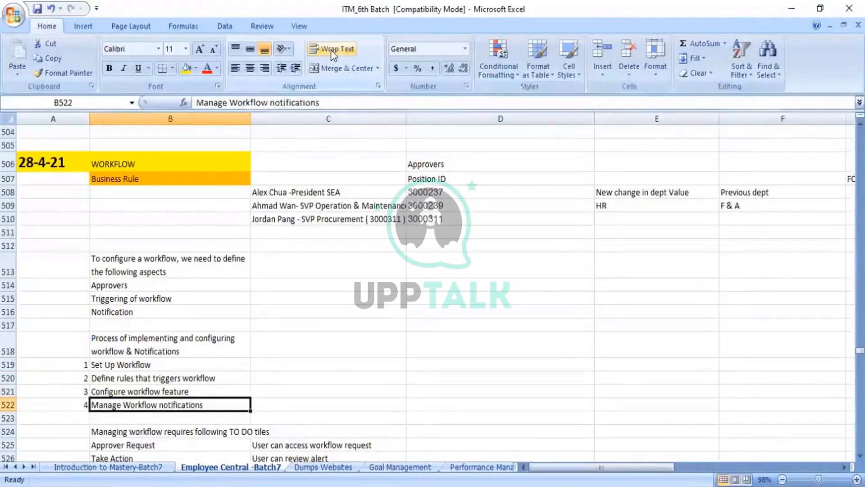
pyautogui.press('Down')
pyautogui.press('Down')
pyautogui.press('Down')
pyautogui.press('Down')
pyautogui.press('Down')
pyautogui.press('Up')
pyautogui.press('Up')
pyautogui.press('Up')
pyautogui.press('Up')
pyautogui.press('Up')
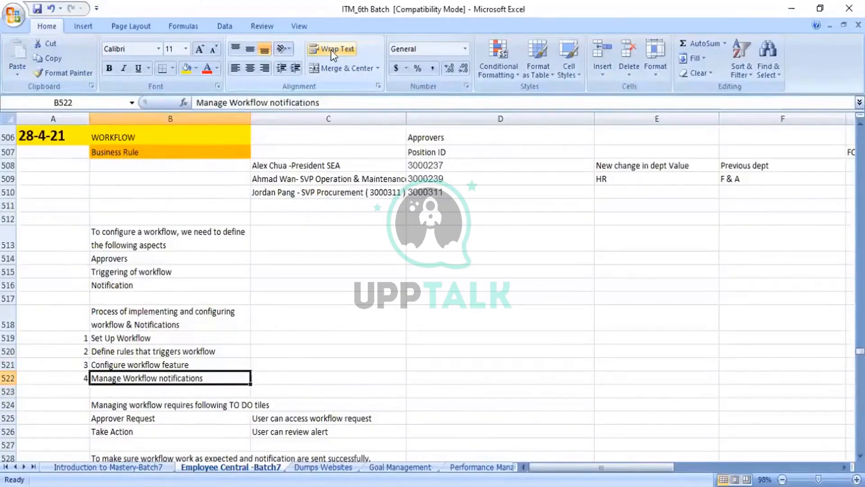
# Review the TO DO tiles required for managing workflow and their descriptions in rows 524 to 526.
pyautogui.press('Down')
pyautogui.press('Down')
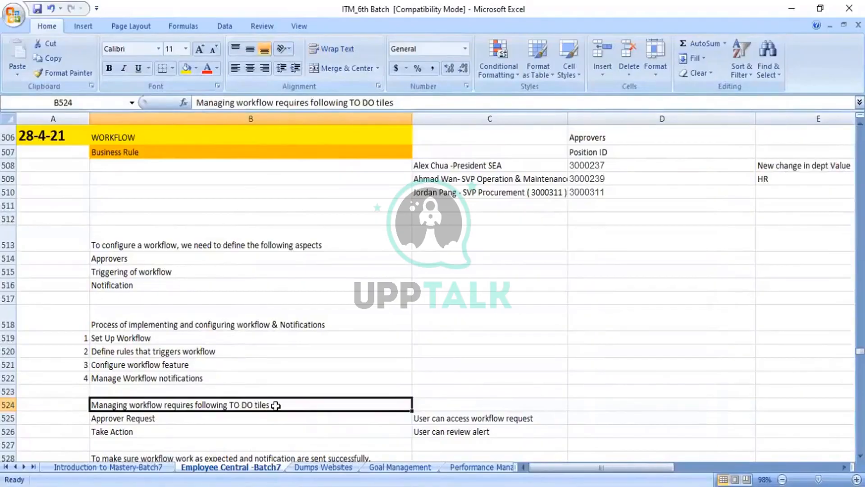
pyautogui.press('Down')
pyautogui.press('Down')
pyautogui.press('Down')
pyautogui.press('Down')
pyautogui.press('Down')
pyautogui.press('Down')
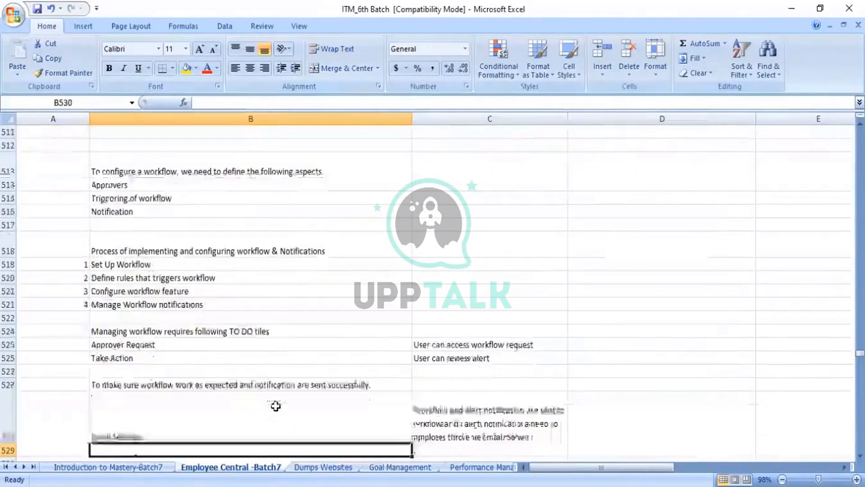
pyautogui.press('Up')
pyautogui.press('Up')
pyautogui.press('Up')
pyautogui.press('Up')
pyautogui.press('Up')
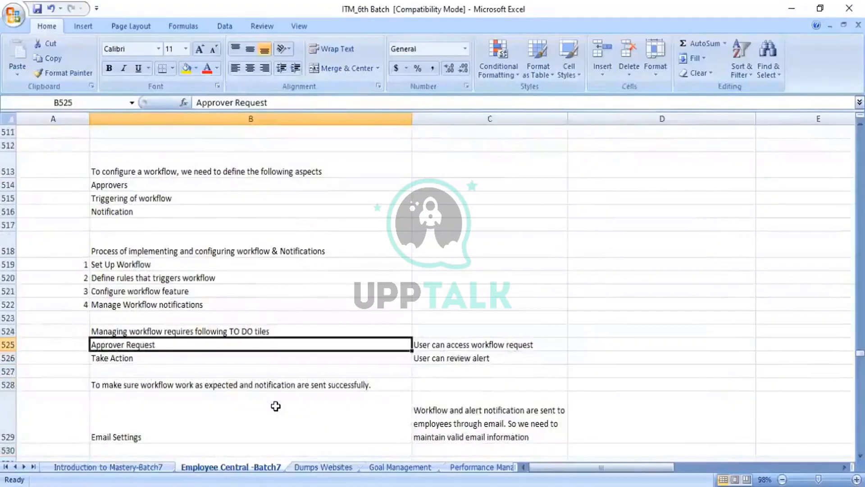
pyautogui.press('Down')
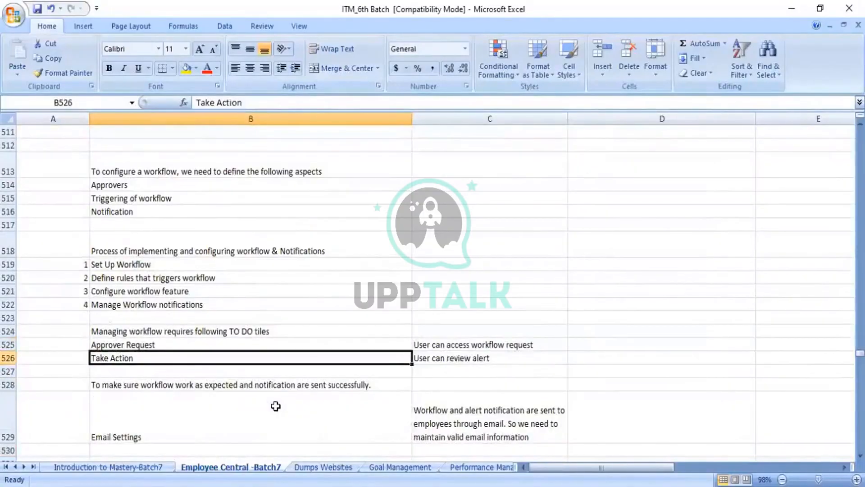
pyautogui.press('Up')
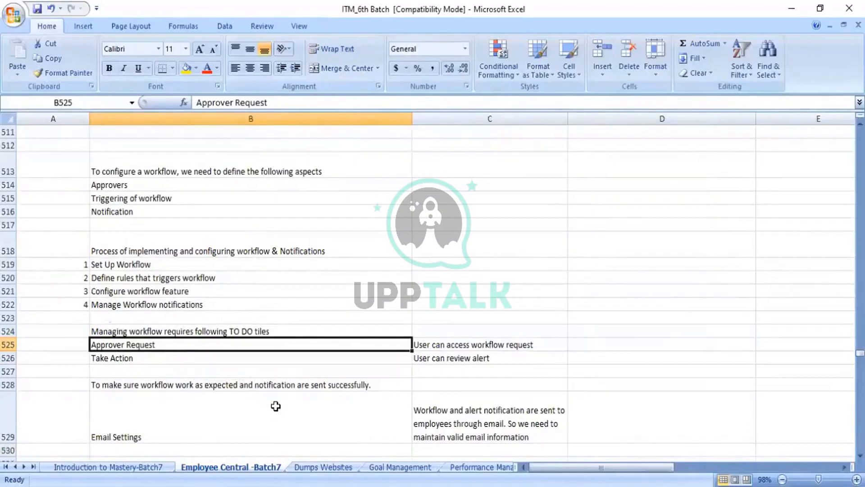
pyautogui.press('Right')
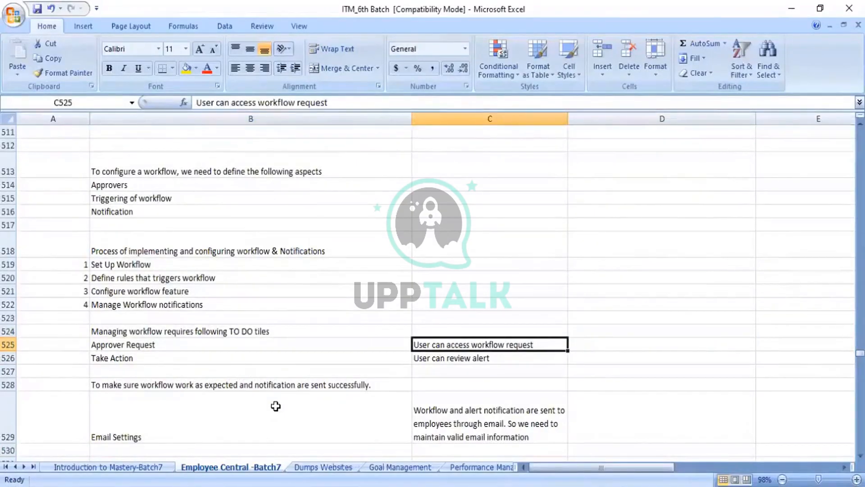
pyautogui.press('Down')
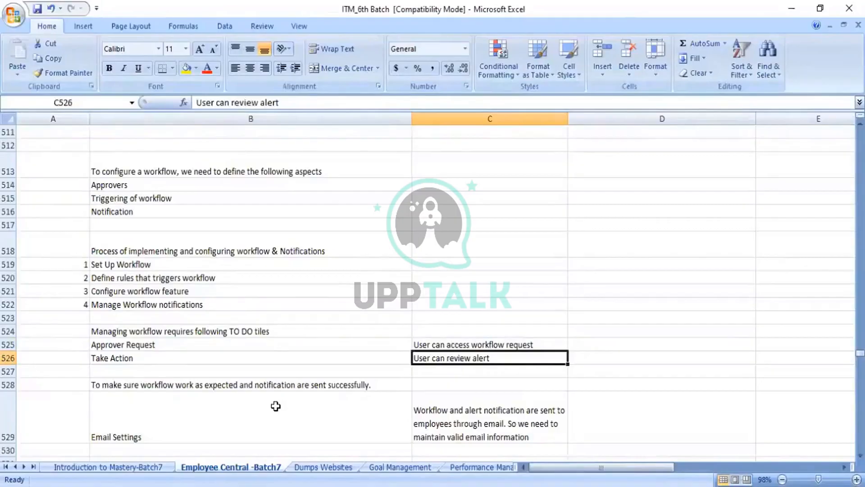
pyautogui.press('Left')
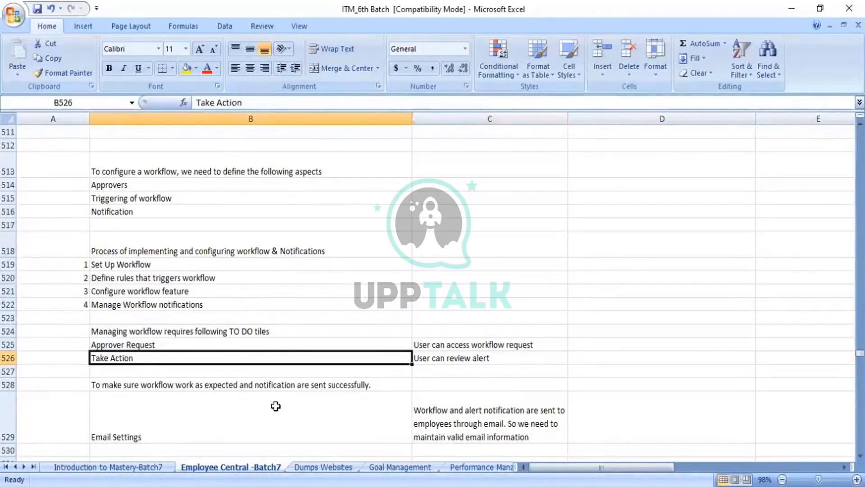
pyautogui.press('Up')
pyautogui.press('Down')
pyautogui.press('Up')
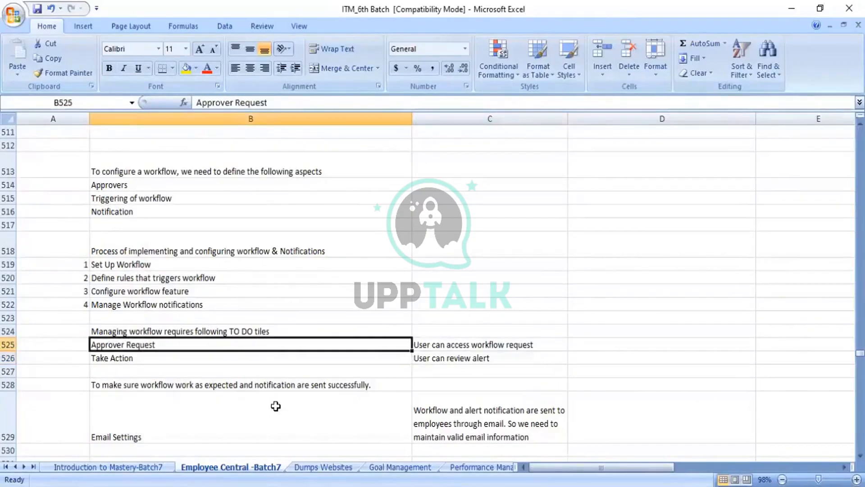
pyautogui.press('Up')
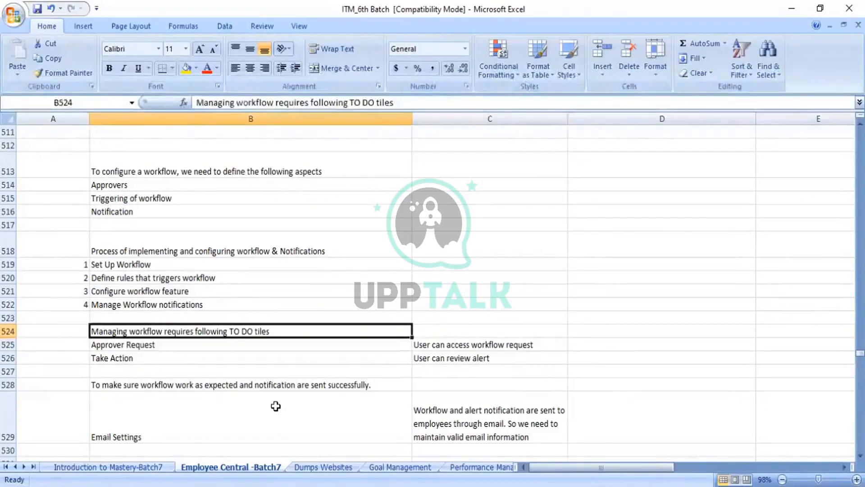
# Examine the notes on successful workflow notifications and the Email Settings description in rows 528 and 529.
pyautogui.press('Down')
pyautogui.press('Down')
pyautogui.press('Down')
pyautogui.press('Down')
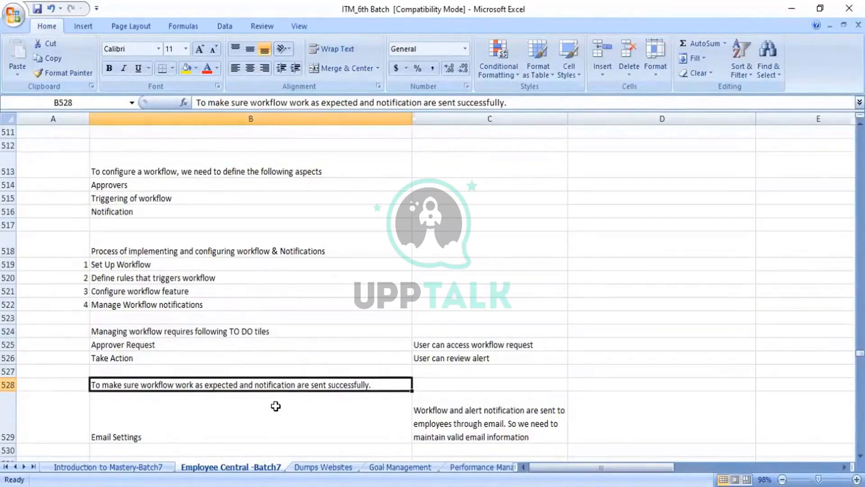
pyautogui.click(276, 406)
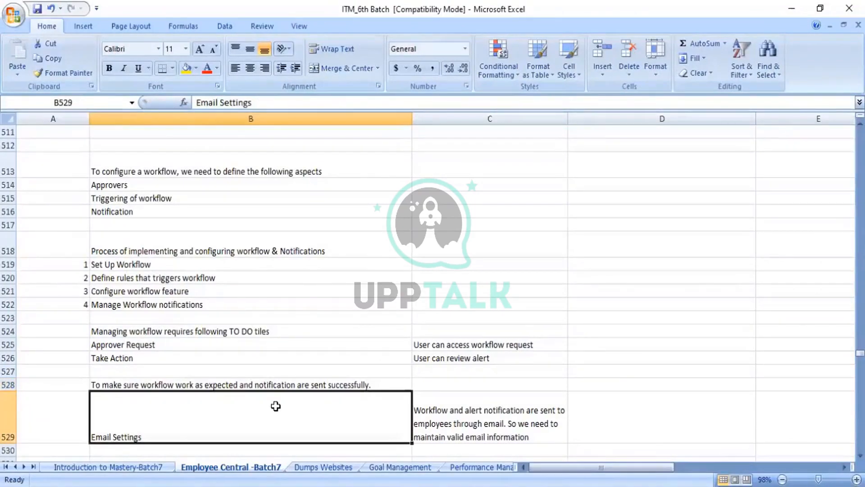
pyautogui.press('Down')
pyautogui.press('Down')
pyautogui.press('Up')
pyautogui.press('Up')
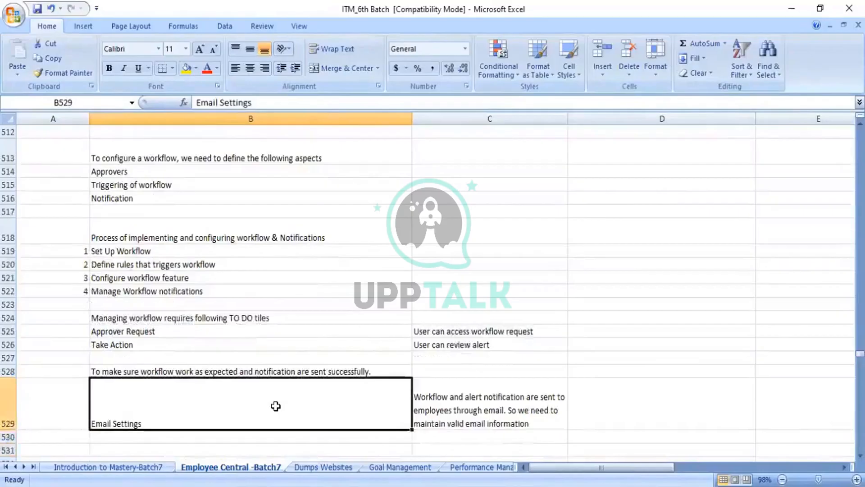
pyautogui.press('Right')
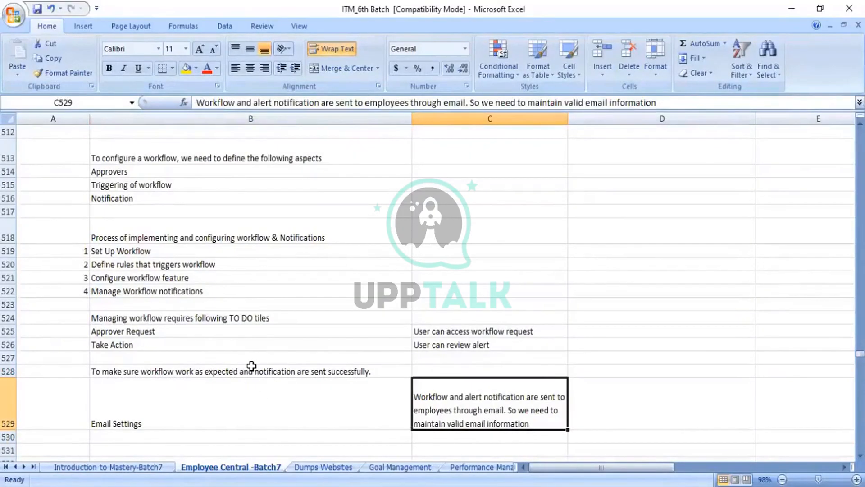
pyautogui.click(249, 318)
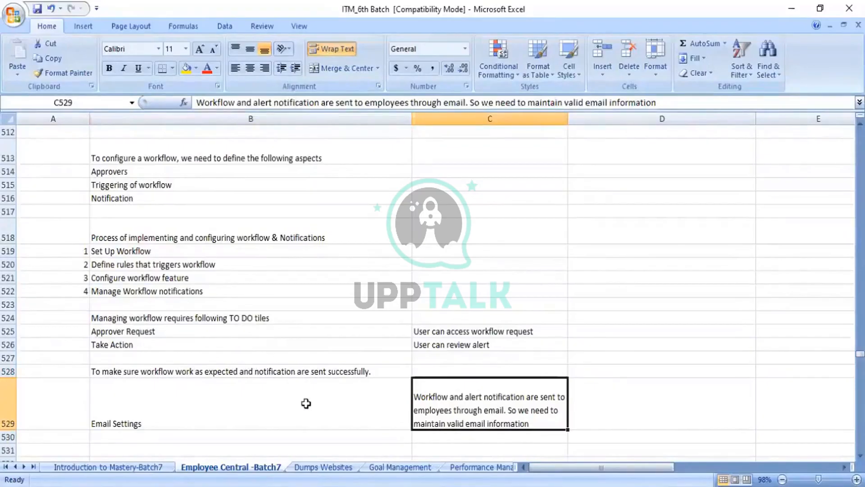
pyautogui.click(370, 407)
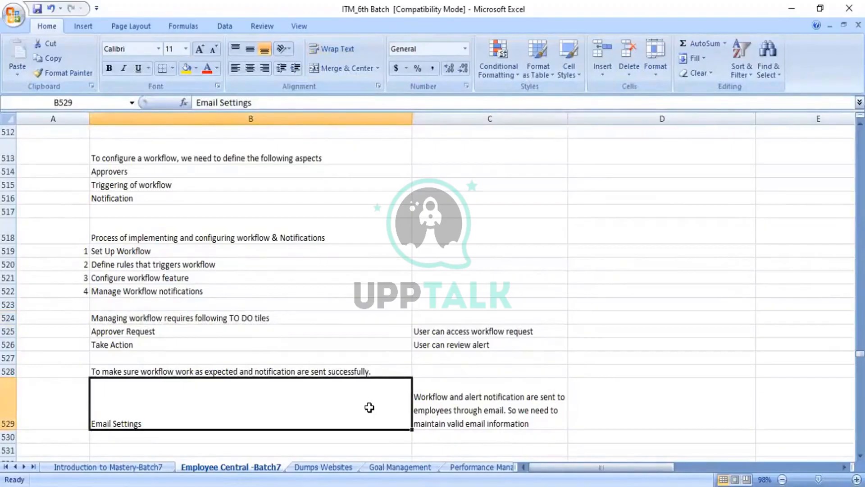
pyautogui.press('Right')
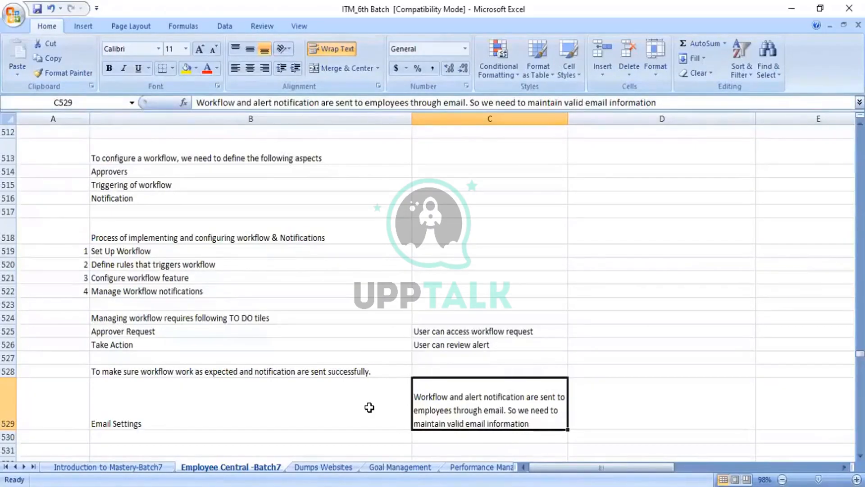
pyautogui.click(369, 408)
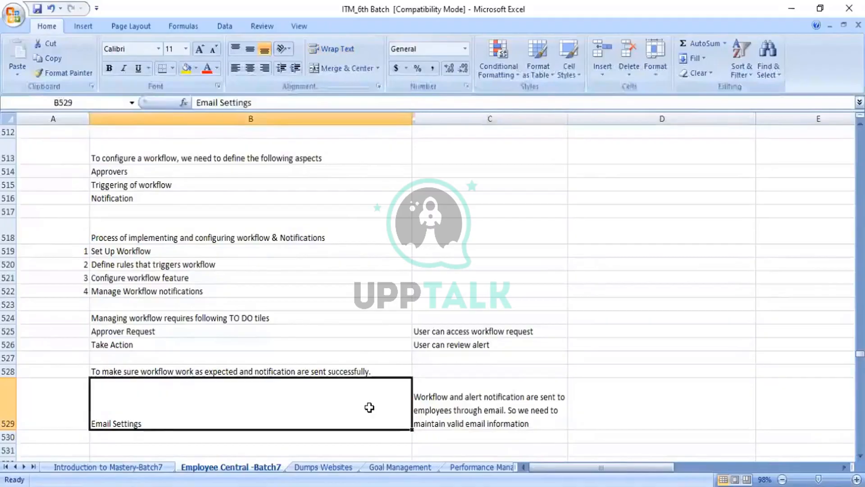
# Examine the note in cell B538 on how the workflow screen is divided.
pyautogui.press('Down')
pyautogui.press('Down')
pyautogui.press('Down')
pyautogui.press('Down')
pyautogui.press('Down')
pyautogui.press('Down')
pyautogui.press('Down')
pyautogui.press('Down')
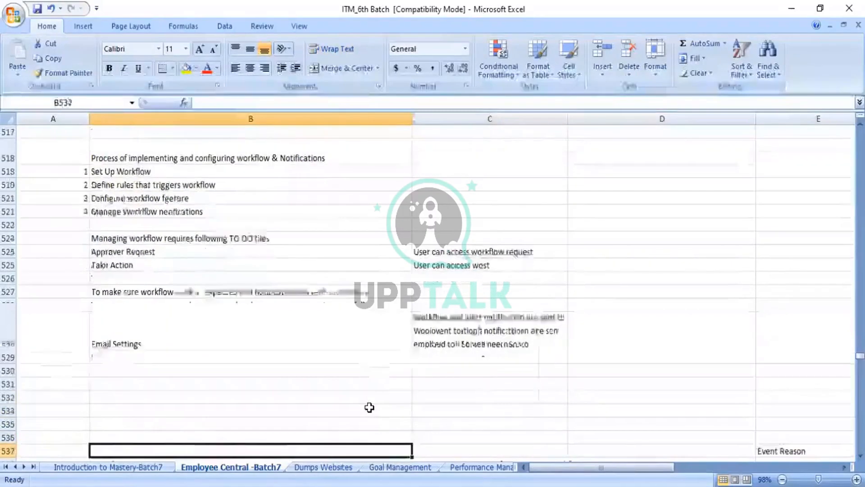
pyautogui.press('Down')
pyautogui.press('Down')
pyautogui.press('Down')
pyautogui.press('Up')
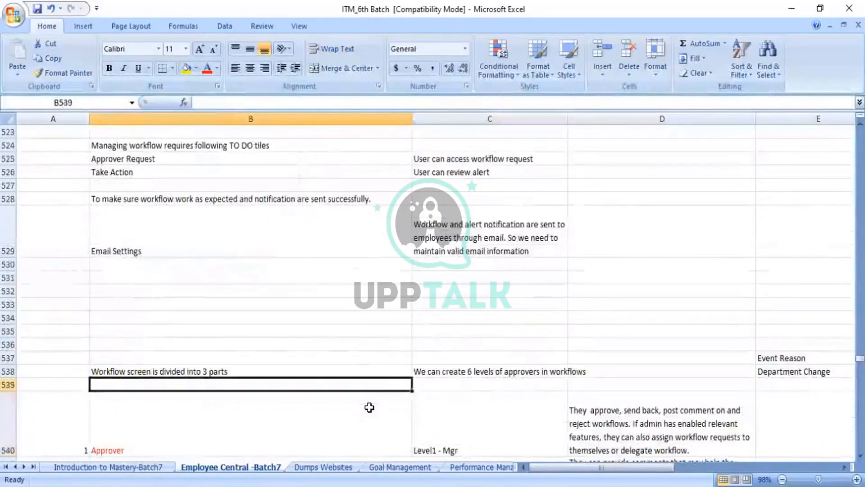
pyautogui.press('Up')
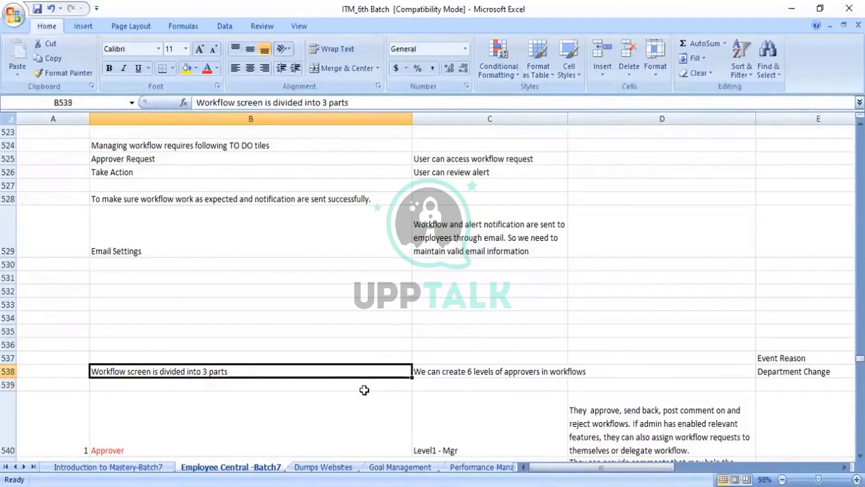
# Look over the Approver, Contributor and Cc Role entries in rows 540 to 542, returning to cell B540.
pyautogui.press('Down')
pyautogui.press('Down')
pyautogui.press('Down')
pyautogui.press('Down')
pyautogui.press('Down')
pyautogui.press('Down')
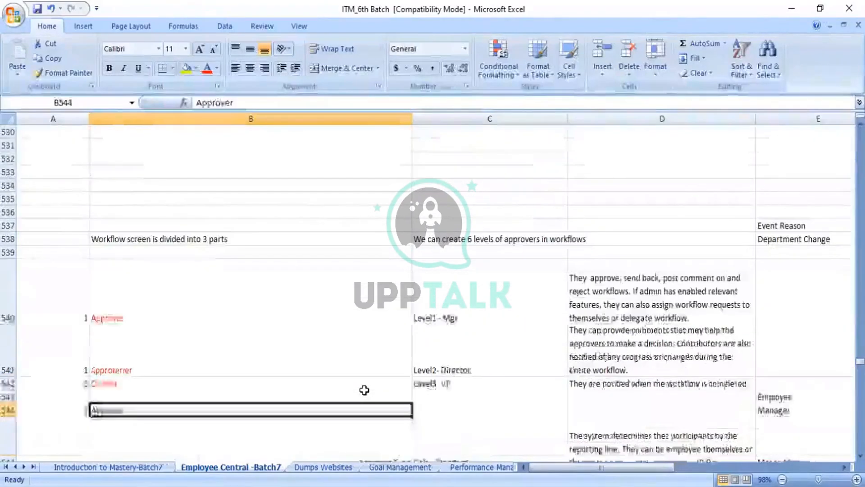
pyautogui.press('Up')
pyautogui.press('Up')
pyautogui.press('Up')
pyautogui.press('Up')
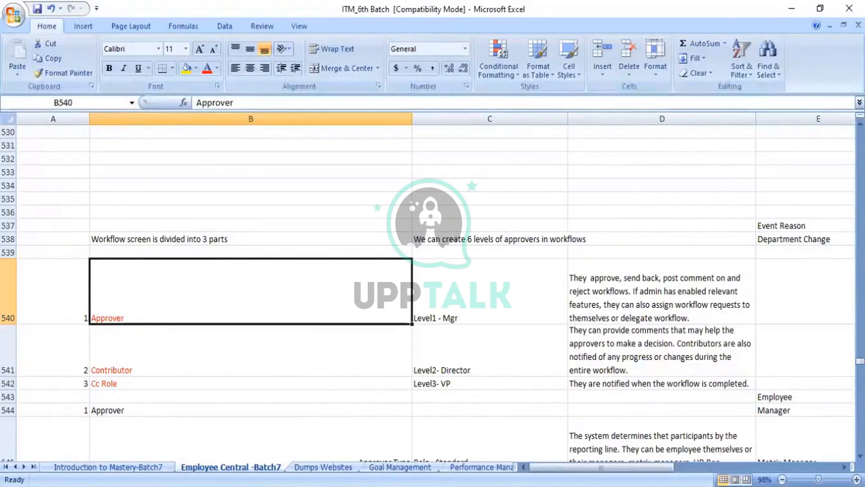
# Switch to SuccessFactors in the browser and search for "Manage org" to open Manage Organization, Pay and Job Structures.
pyautogui.hotkey('alt', 'Tab')
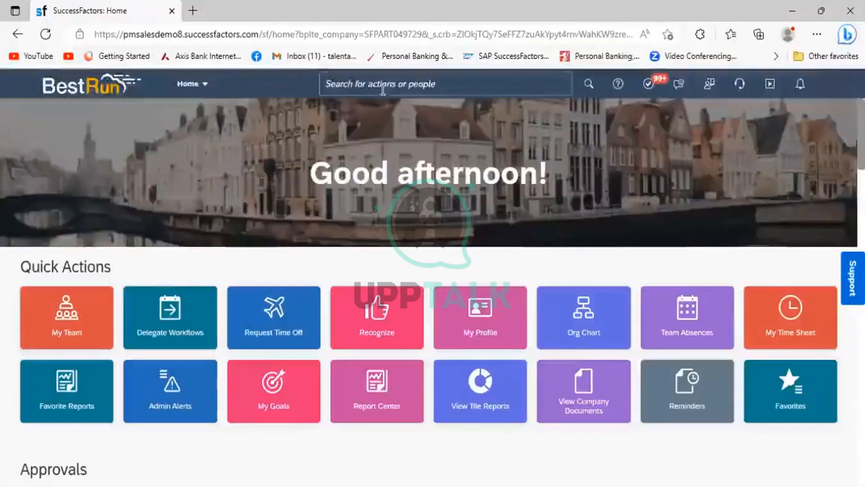
pyautogui.click(383, 90)
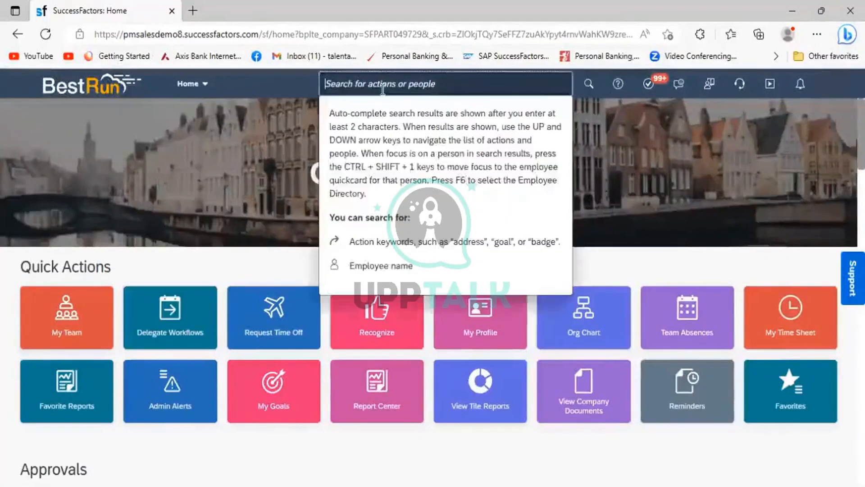
pyautogui.write('Manage')
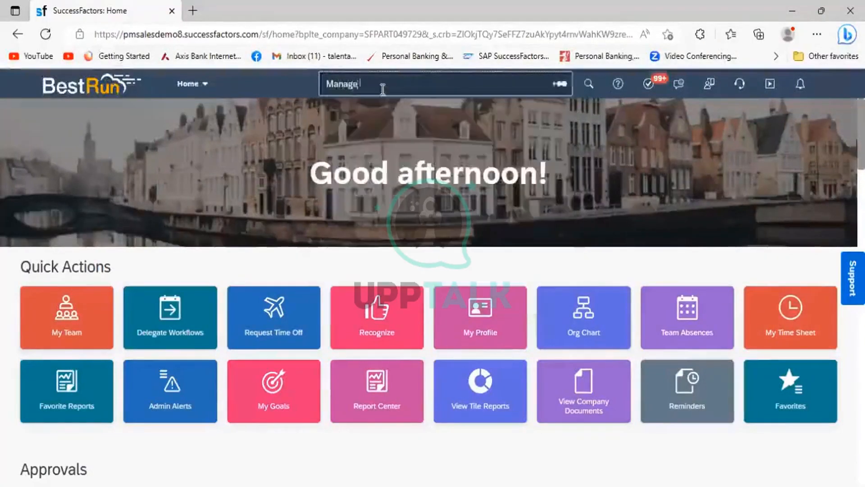
pyautogui.write(' org')
pyautogui.write('ob')
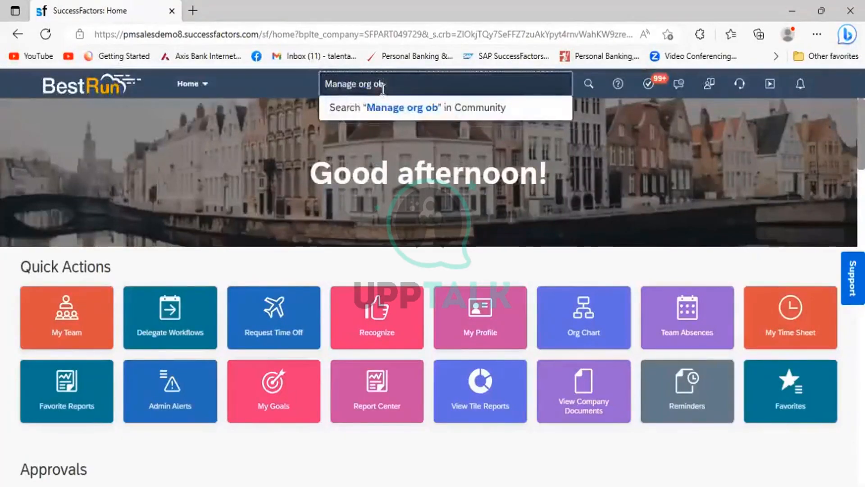
pyautogui.press('BackSpace')
pyautogui.press('BackSpace')
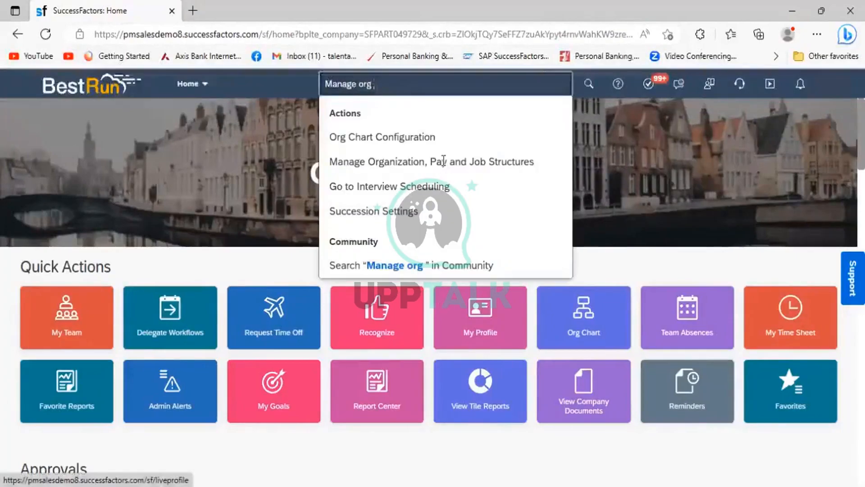
pyautogui.click(443, 161)
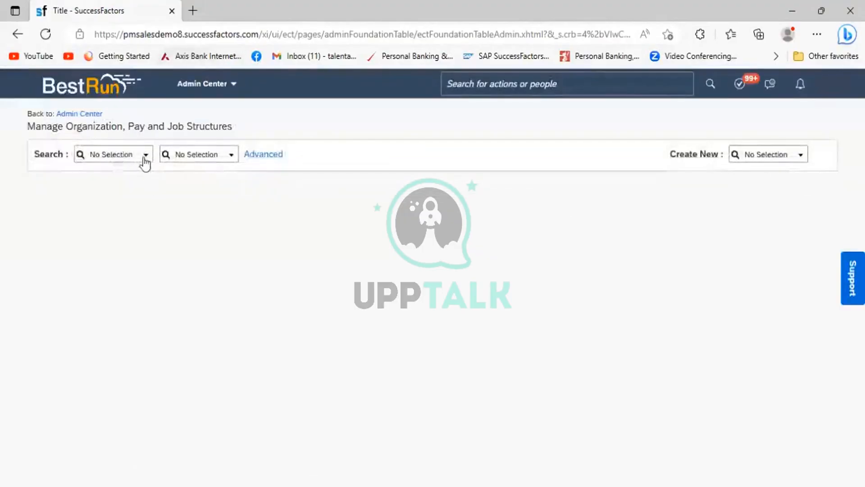
# Find the Workflow record Address Change (AddressChange) and display its details.
pyautogui.click(145, 155)
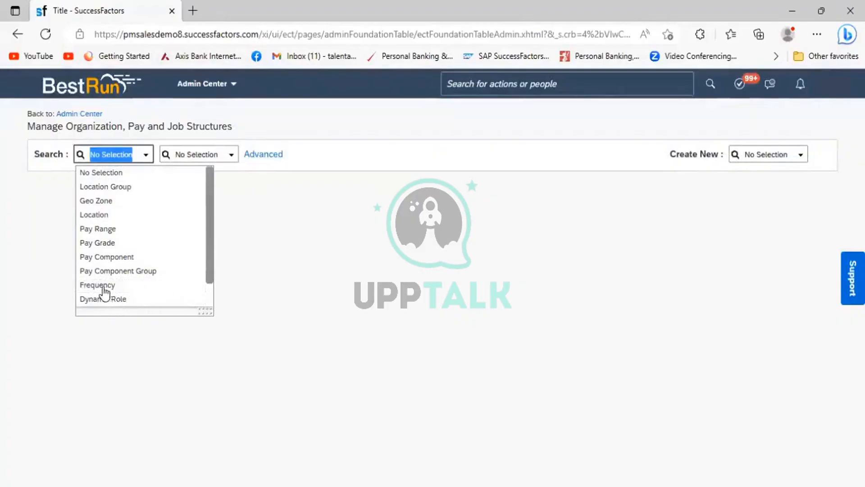
pyautogui.scroll(-1, 103, 288)
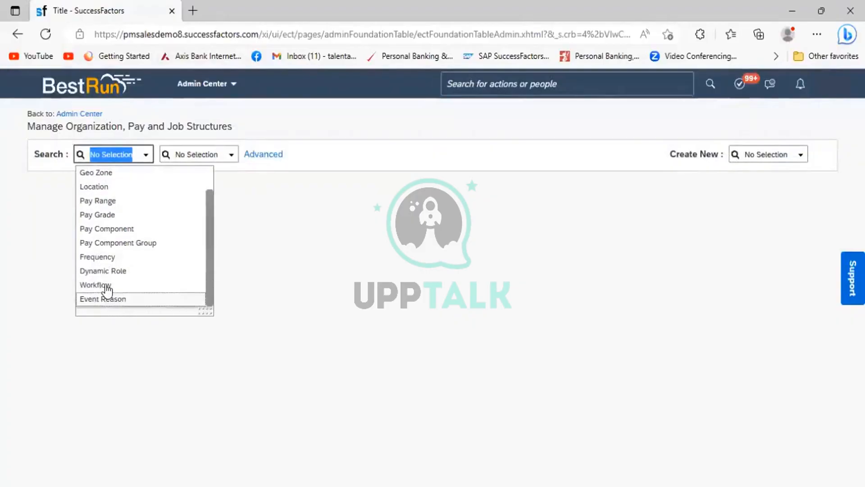
pyautogui.press('Return')
pyautogui.click(222, 155)
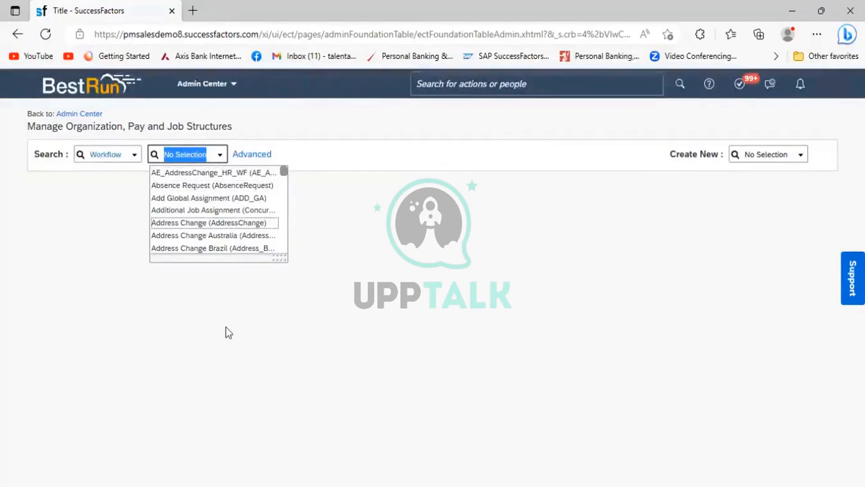
pyautogui.press('Return')
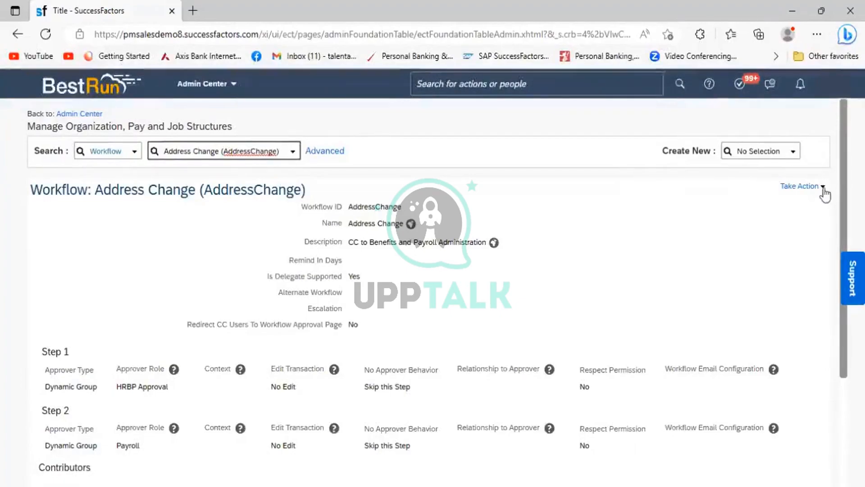
# Open the Address Change workflow with Make Correction and inspect its approver steps, Contributors and Cc Role sections.
pyautogui.click(806, 188)
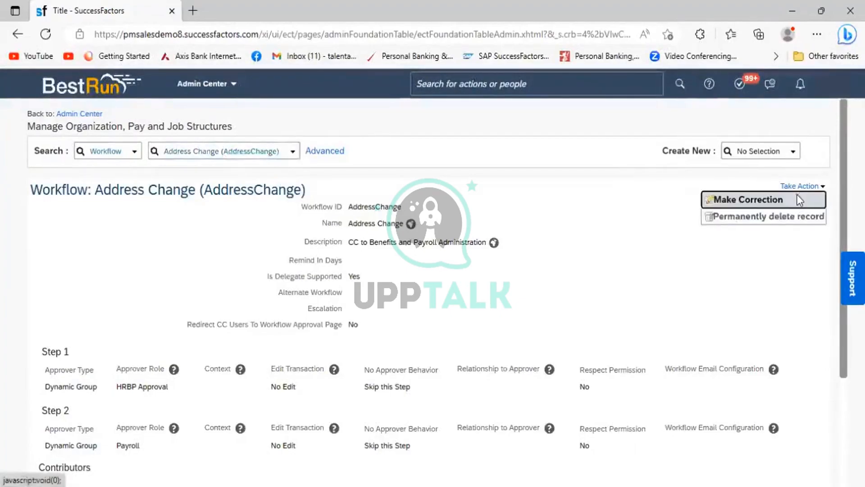
pyautogui.click(797, 198)
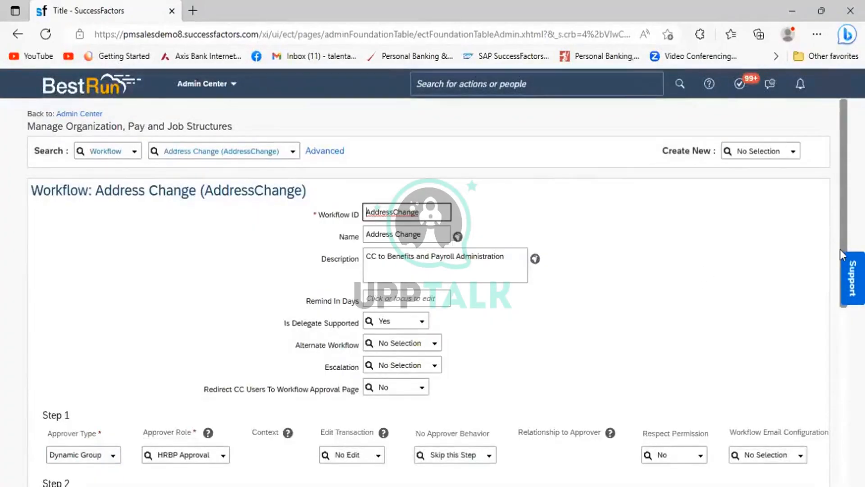
pyautogui.moveTo(840, 250); pyautogui.dragTo(839, 367)
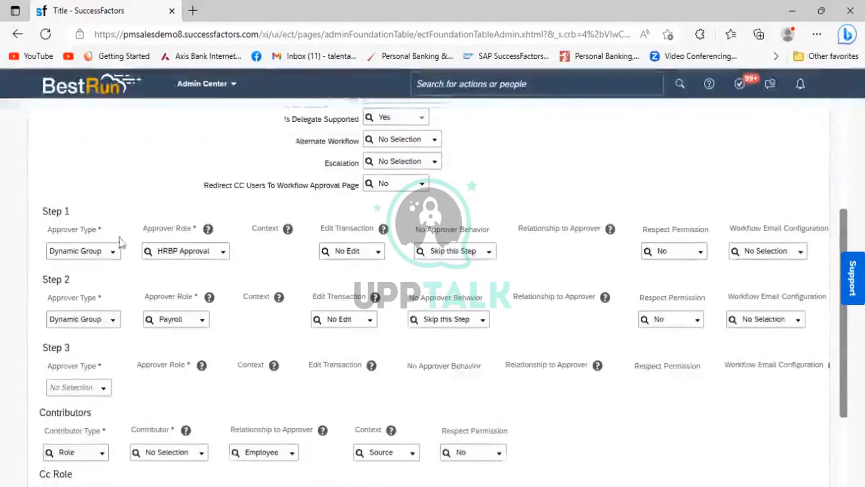
pyautogui.scroll(-1, 119, 250)
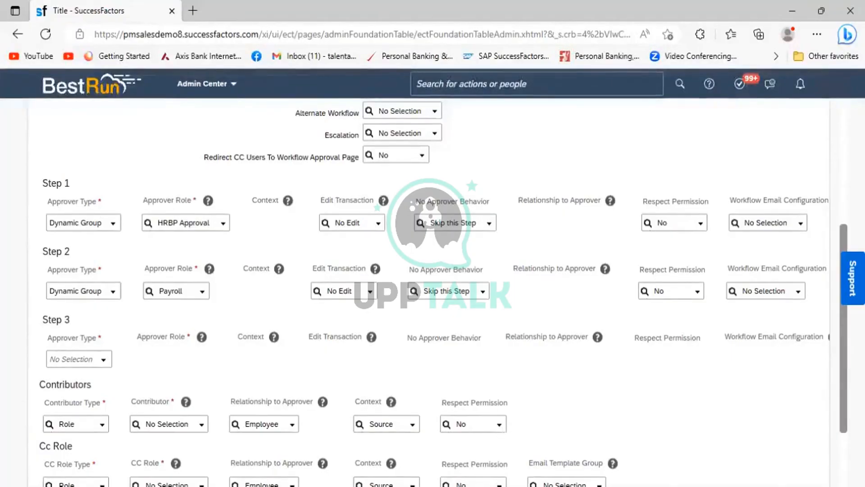
# Switch to the Excel notes and wrap the text about approver levels in cell C538.
pyautogui.hotkey('alt', 'Tab')
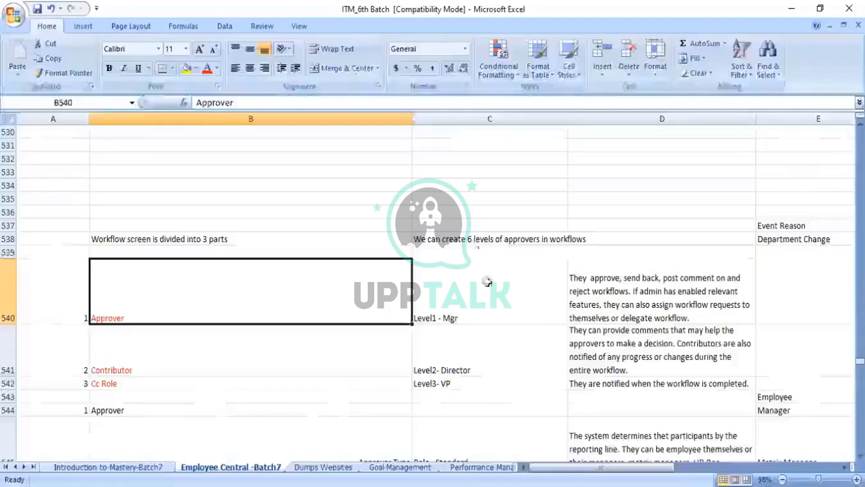
pyautogui.click(451, 239)
pyautogui.click(332, 49)
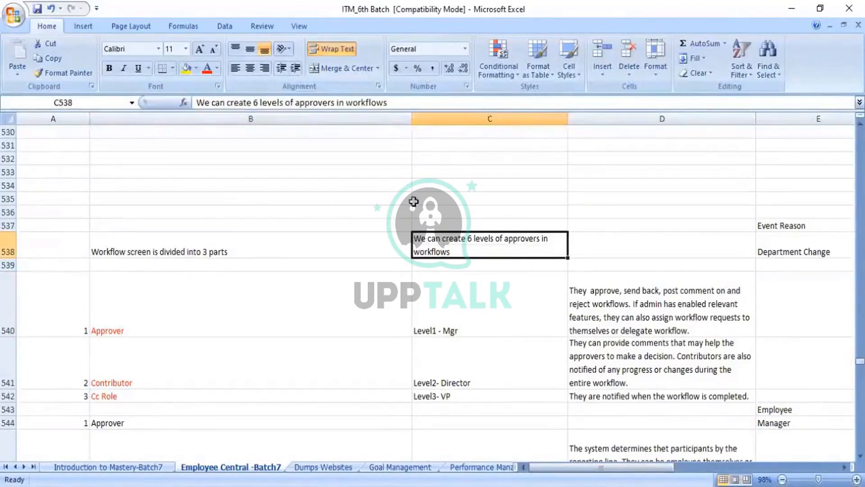
# Review the Approver entry in row 540, including its level in column C and description in column D.
pyautogui.press('Down')
pyautogui.press('Down')
pyautogui.press('Down')
pyautogui.press('Up')
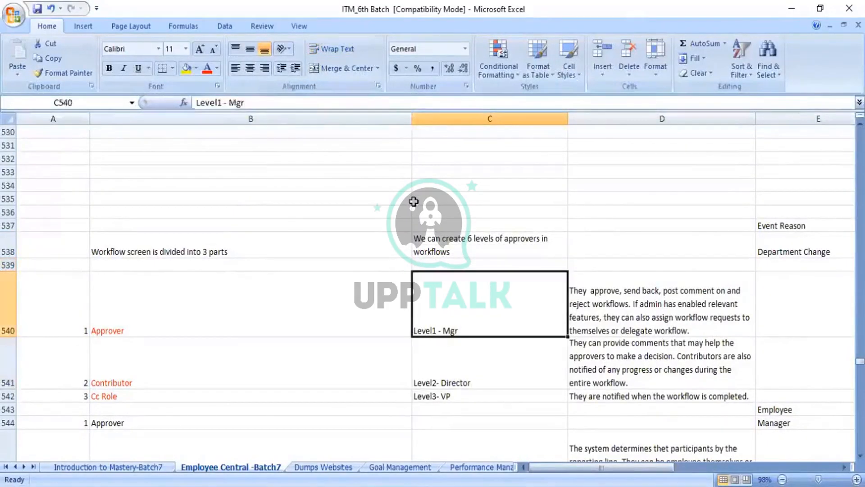
pyautogui.press('Left')
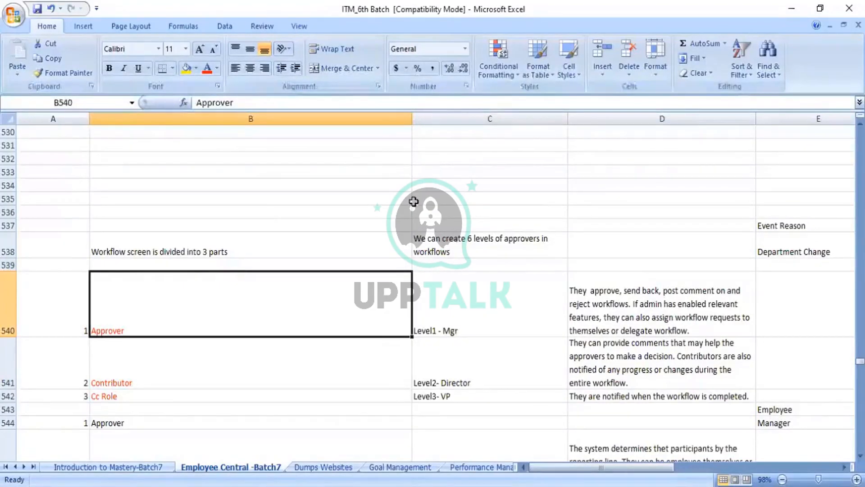
pyautogui.press('Right')
pyautogui.press('Right')
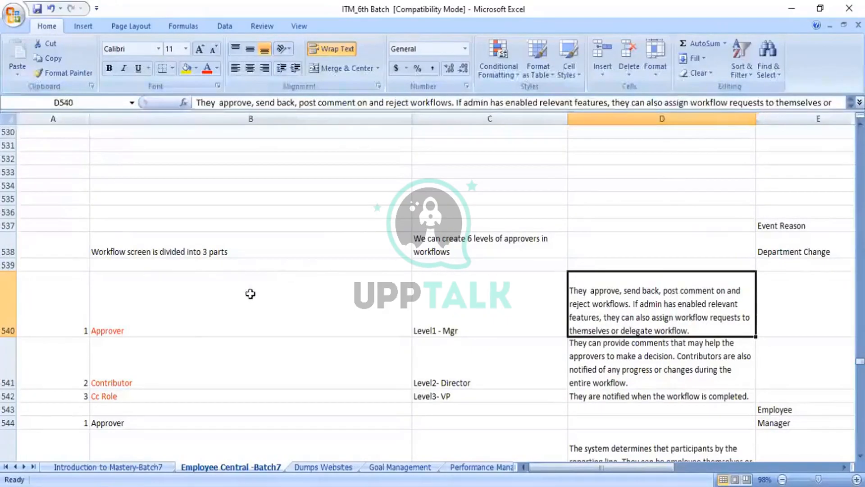
pyautogui.press('Left')
pyautogui.press('Left')
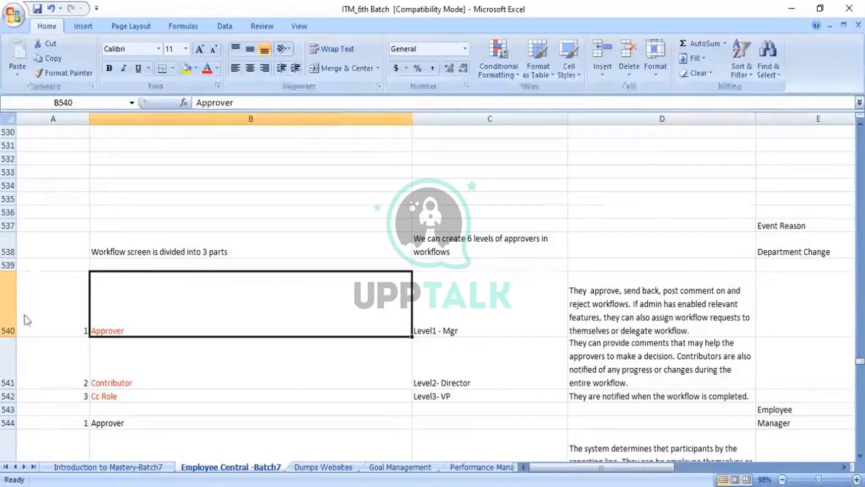
# Locate the Contributors section in the SuccessFactors workflow record and read the Contributor description in row 541 of the Excel notes.
pyautogui.hotkey('alt', 'Tab')
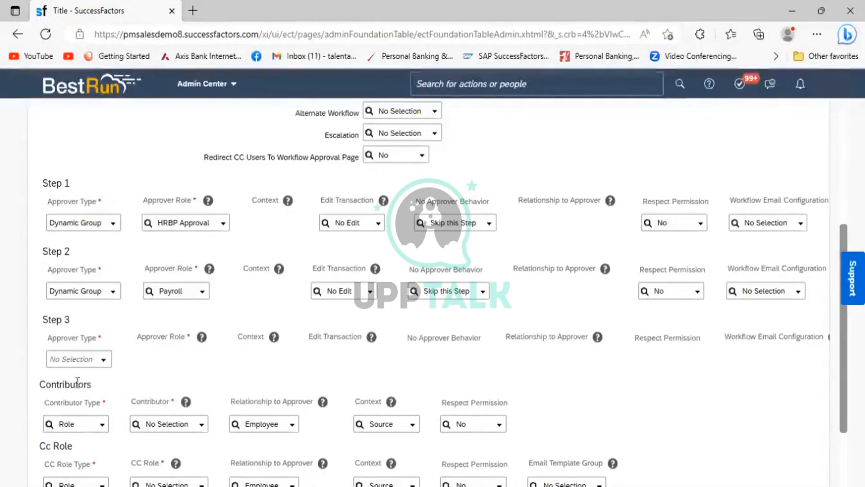
pyautogui.moveTo(43, 382); pyautogui.dragTo(92, 384)
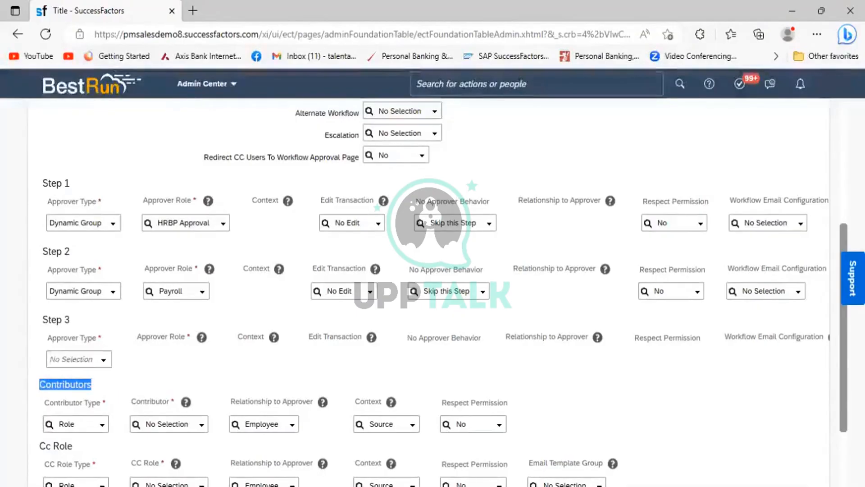
pyautogui.hotkey('alt', 'Tab')
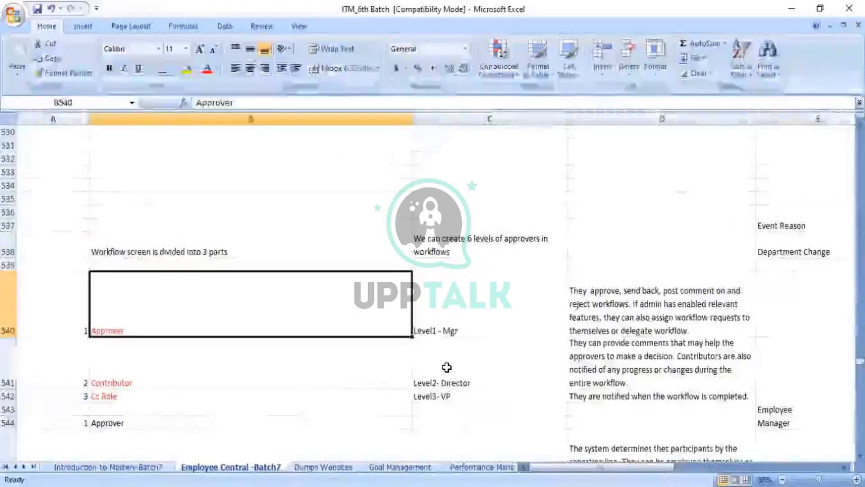
pyautogui.press('Down')
pyautogui.press('Right')
pyautogui.press('Left')
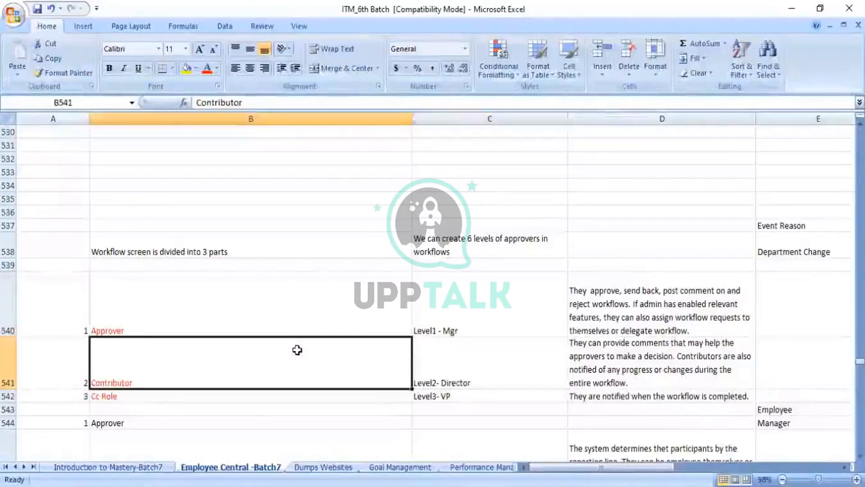
pyautogui.press('Right')
pyautogui.press('Right')
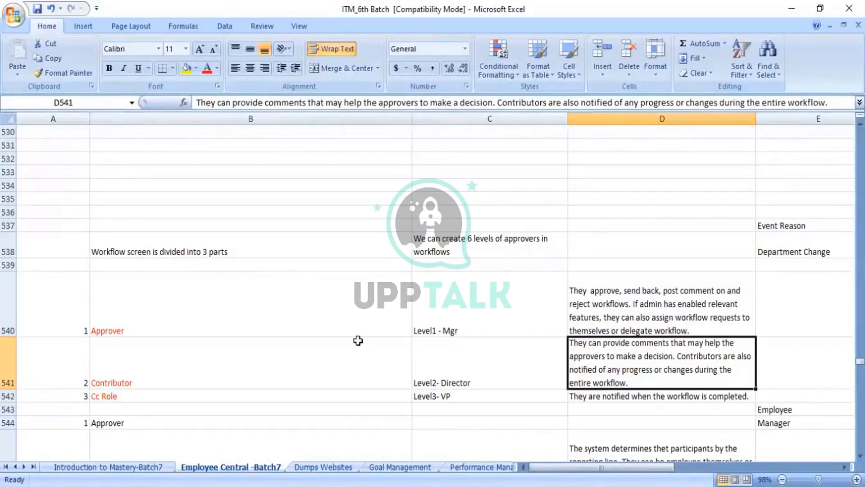
pyautogui.click(303, 352)
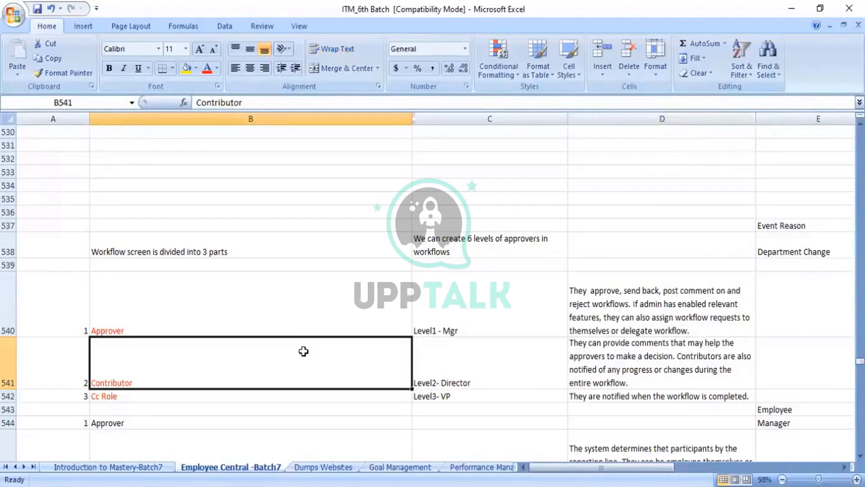
# Read the Cc Role description in cell D542 and compare it with the Approver entry in row 540.
pyautogui.press('Down')
pyautogui.press('Right')
pyautogui.press('Right')
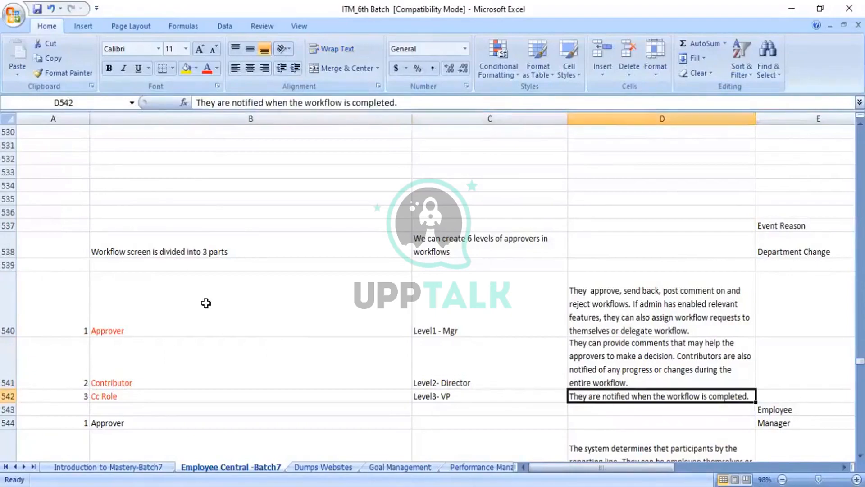
pyautogui.click(206, 303)
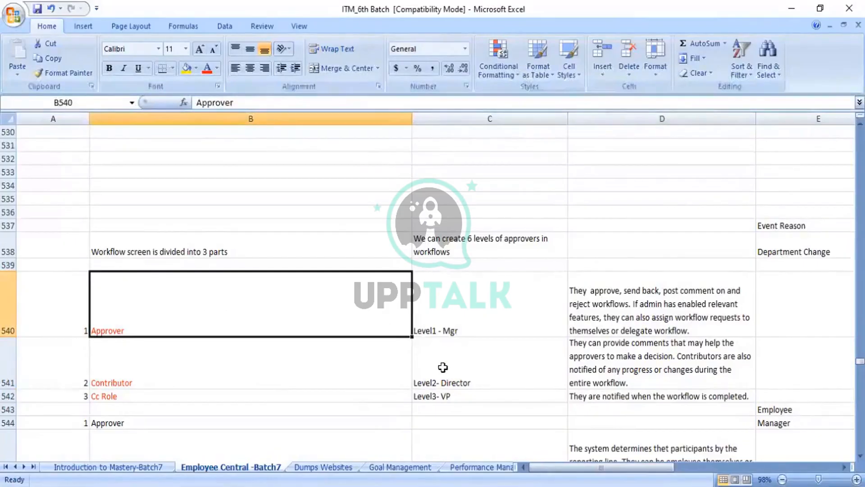
pyautogui.click(676, 397)
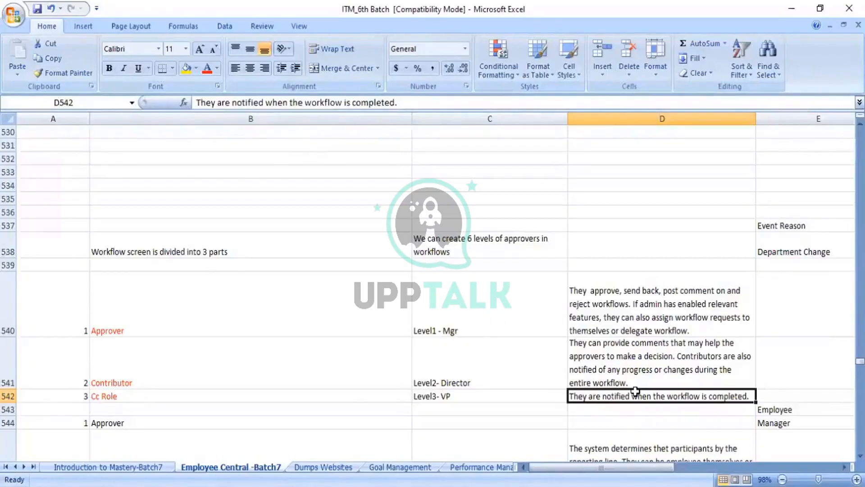
pyautogui.press('Left')
pyautogui.press('Left')
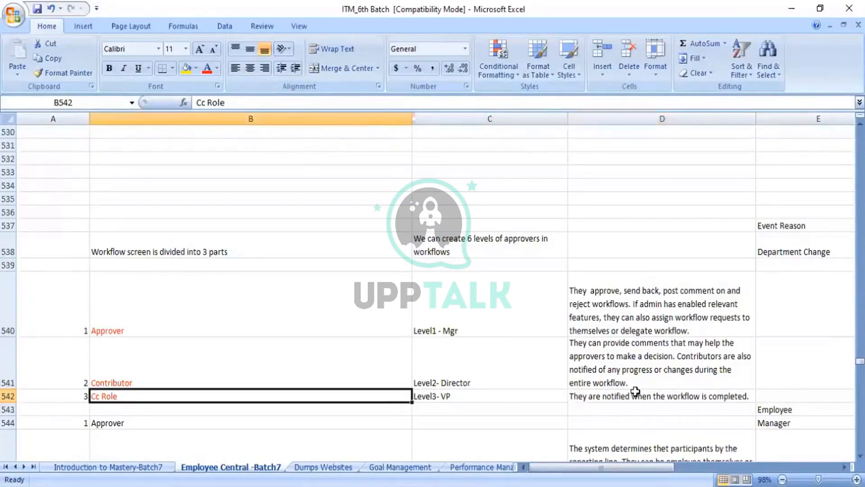
# Review the Cc Role level and description in row 542 against the Approver row, up to the heading in B538.
pyautogui.press('Right')
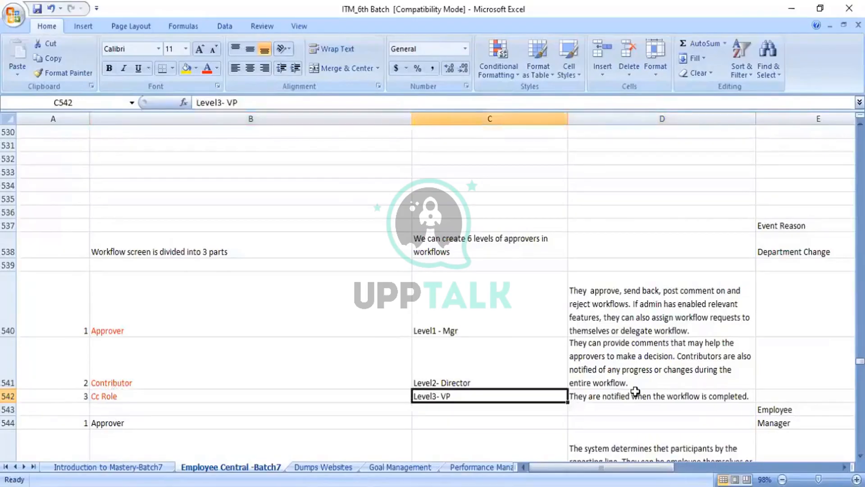
pyautogui.press('Right')
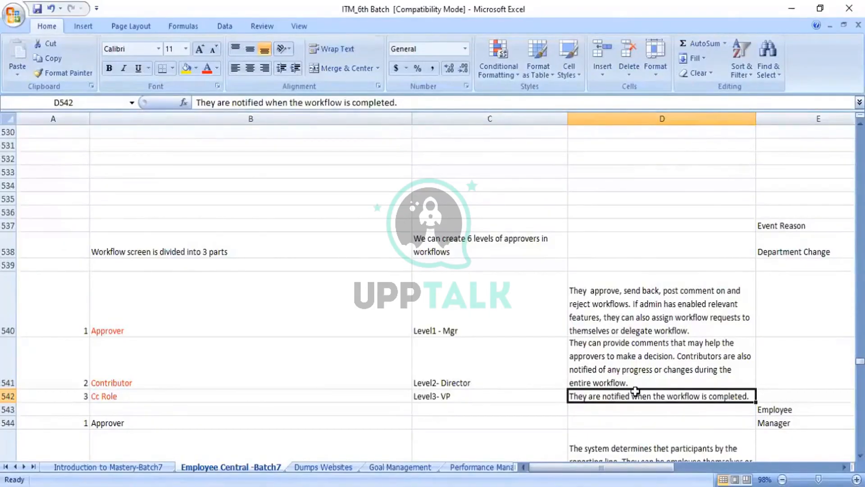
pyautogui.press('Left')
pyautogui.press('Left')
pyautogui.press('Up')
pyautogui.press('Up')
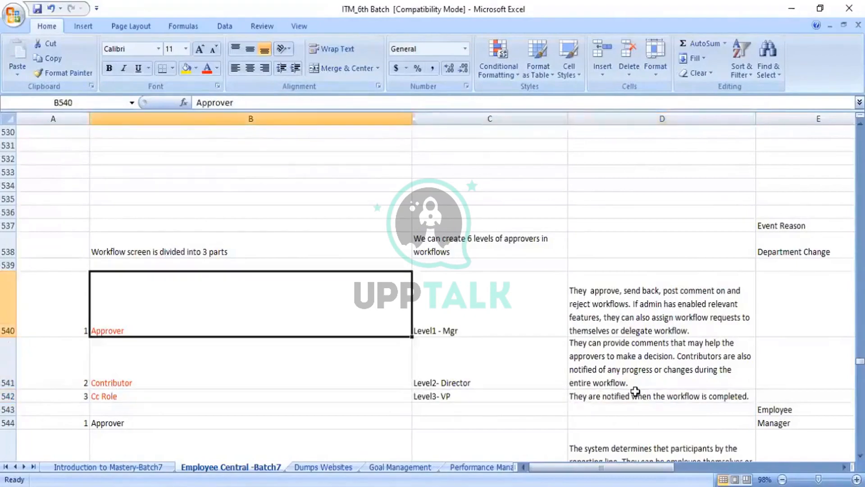
pyautogui.press('Down')
pyautogui.press('Down')
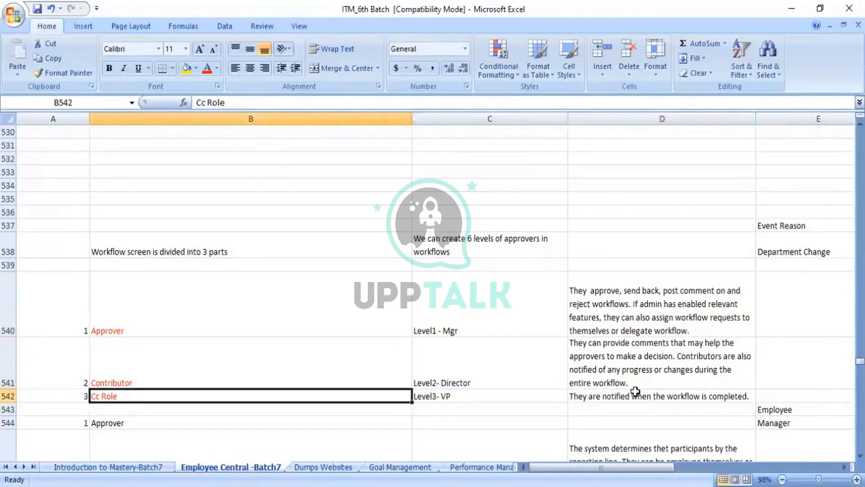
pyautogui.press('Up')
pyautogui.press('Up')
pyautogui.press('Up')
pyautogui.press('Up')
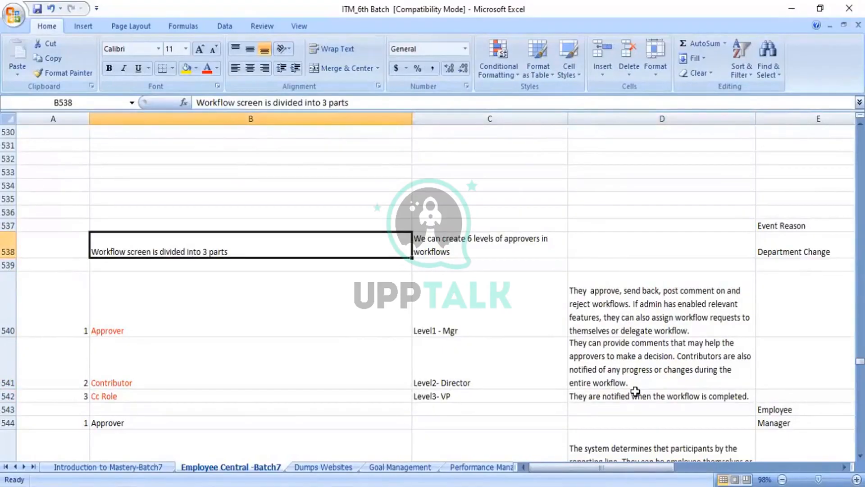
# Locate the Approver section in row 544 of the notes and examine its Approver Type entry in cell B545.
pyautogui.press('Down')
pyautogui.press('Down')
pyautogui.press('Down')
pyautogui.press('Down')
pyautogui.press('Down')
pyautogui.press('Down')
pyautogui.press('Down')
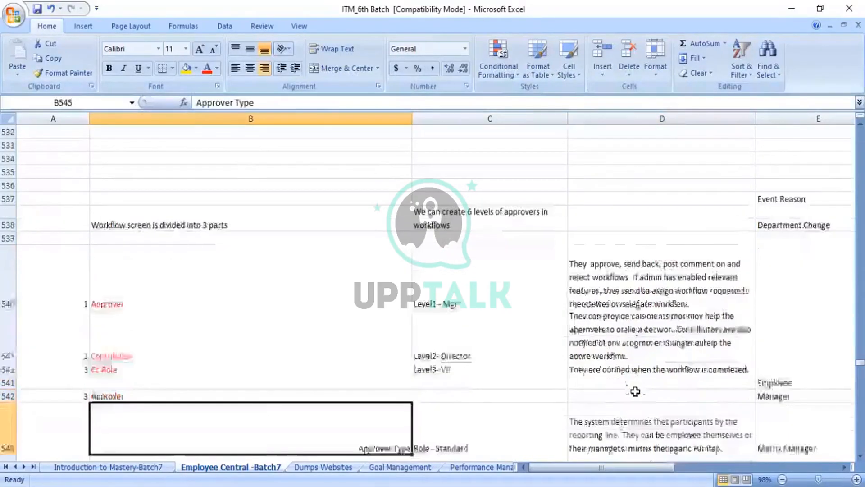
pyautogui.press('Down')
pyautogui.press('Down')
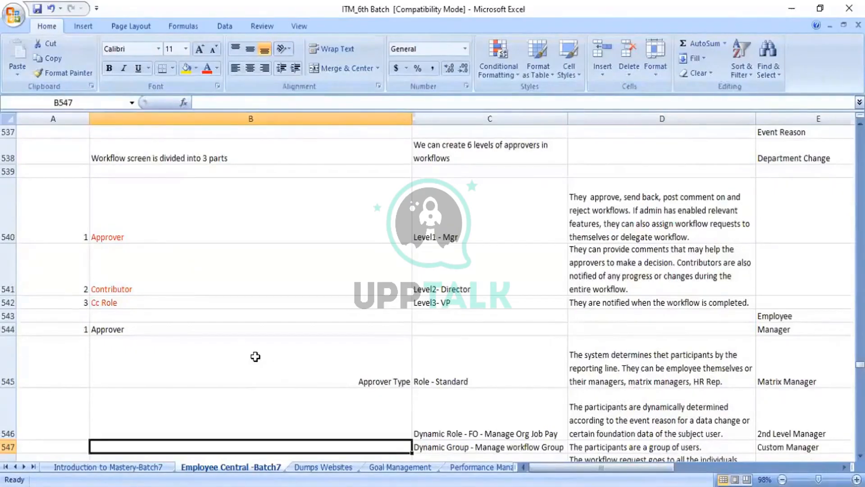
pyautogui.click(195, 331)
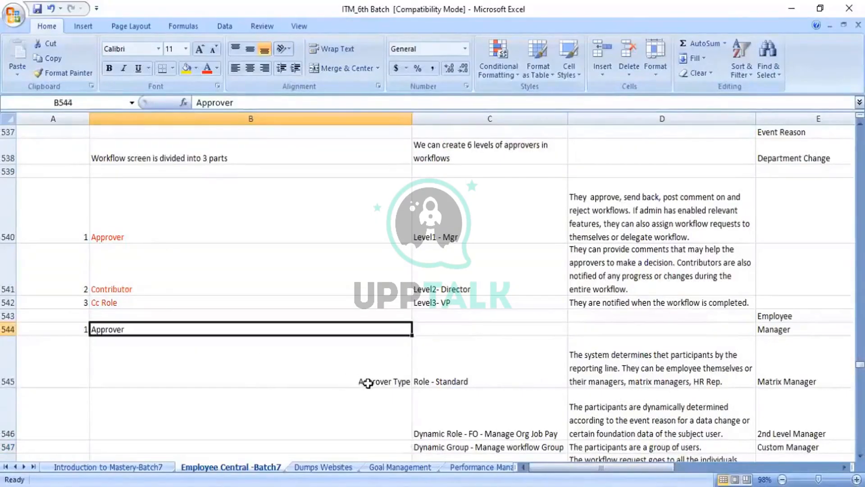
pyautogui.click(250, 362)
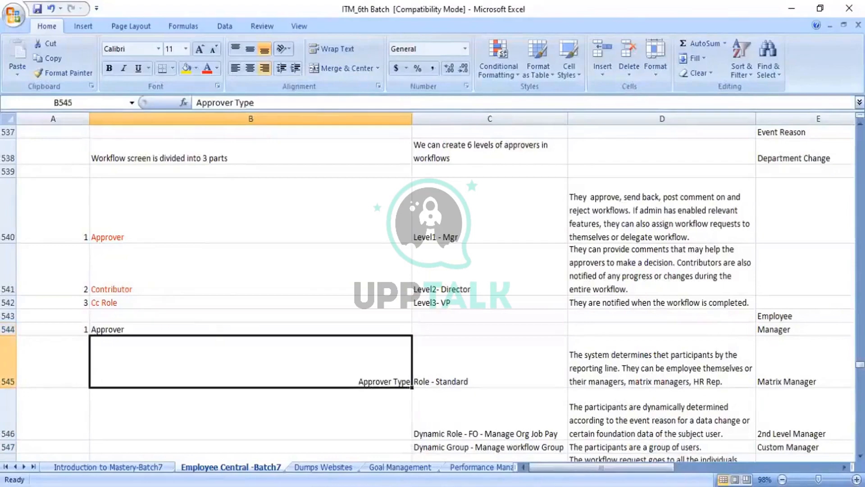
# Switch to SuccessFactors, set the Step 1 Approver Type to Role, and browse the available approver roles.
pyautogui.hotkey('alt', 'Tab')
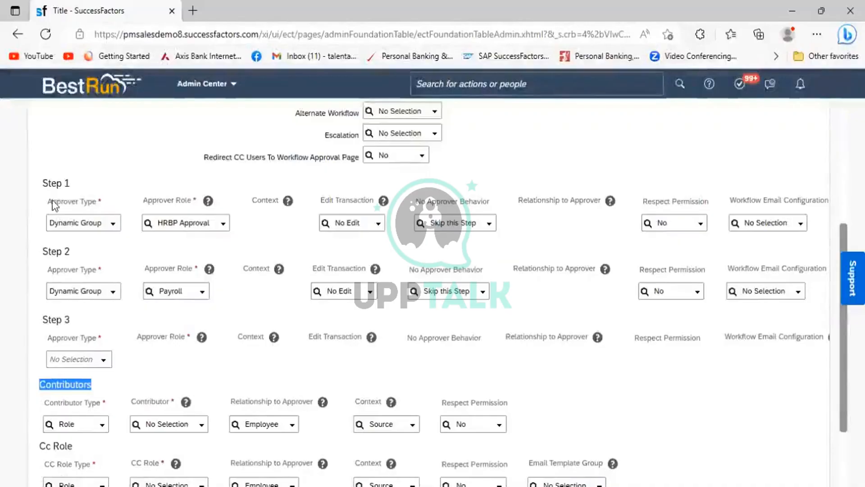
pyautogui.moveTo(53, 204); pyautogui.dragTo(111, 221)
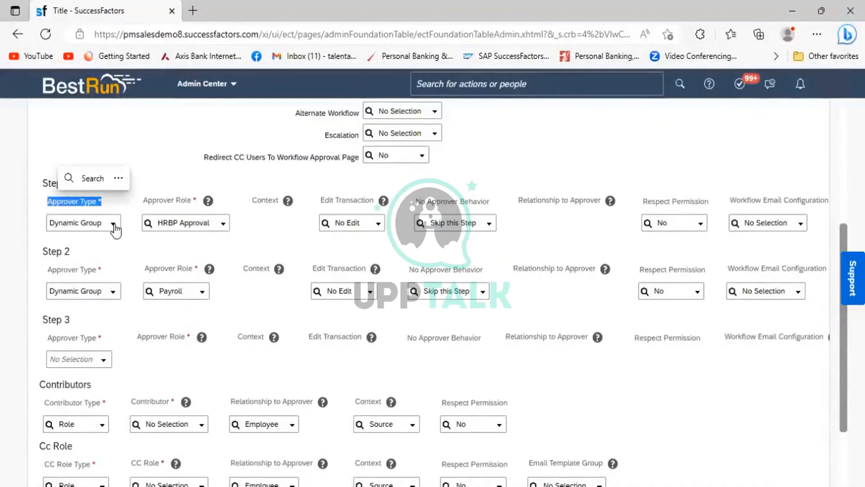
pyautogui.click(108, 223)
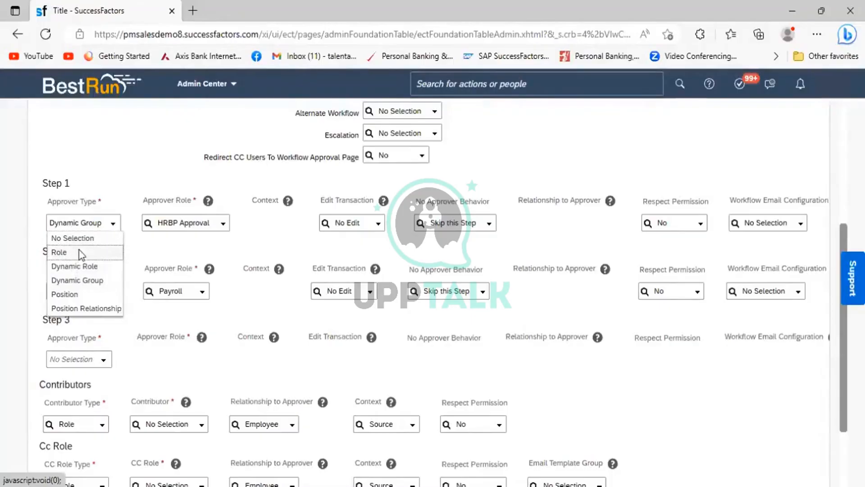
pyautogui.click(81, 252)
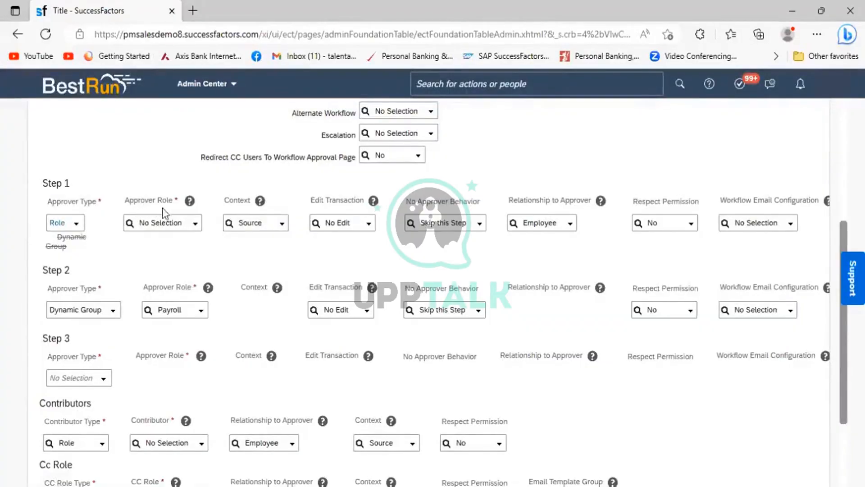
pyautogui.click(196, 224)
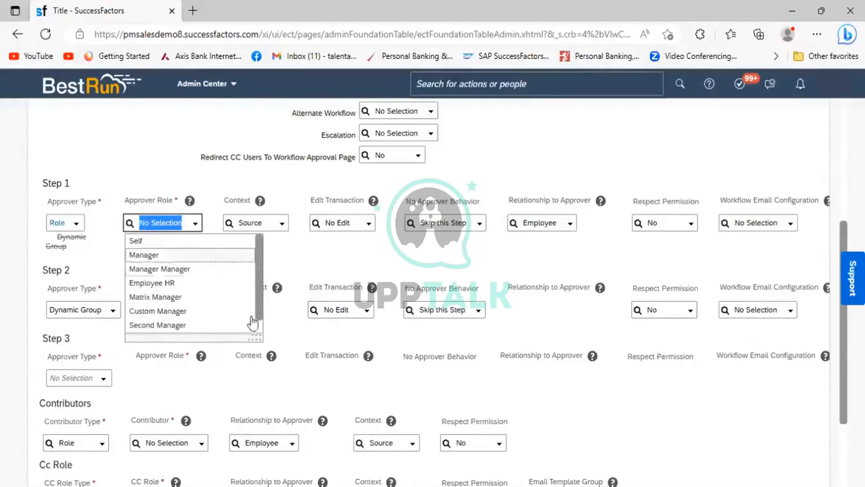
pyautogui.scroll(-1, 260, 327)
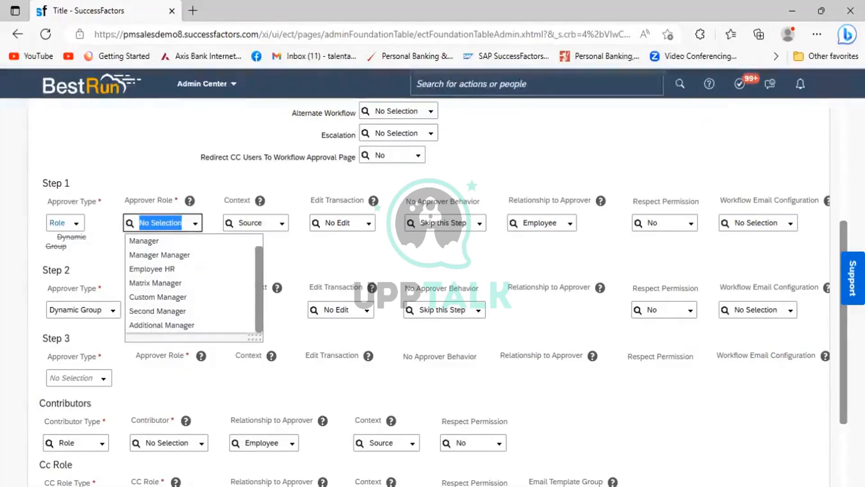
# Read the Role - Standard description in row 545 of the Excel notes and set the Step 1 Approver Role to Manager in SuccessFactors.
pyautogui.hotkey('alt', 'Tab')
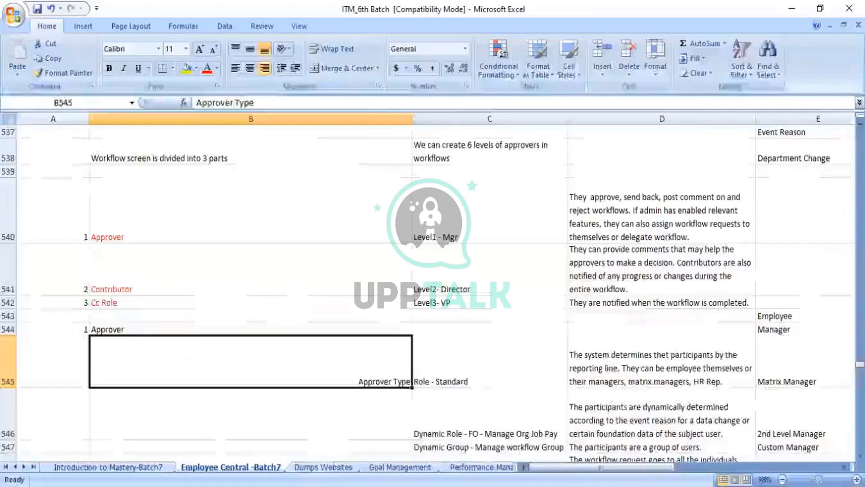
pyautogui.click(489, 362)
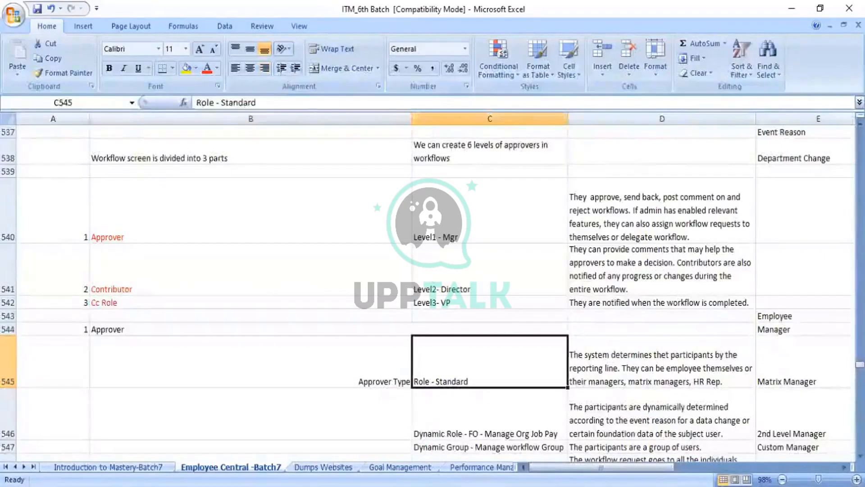
pyautogui.click(659, 384)
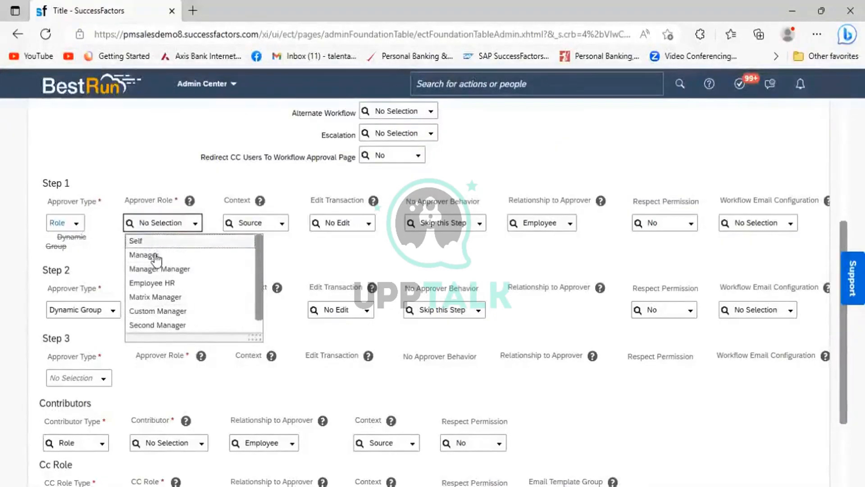
pyautogui.click(155, 256)
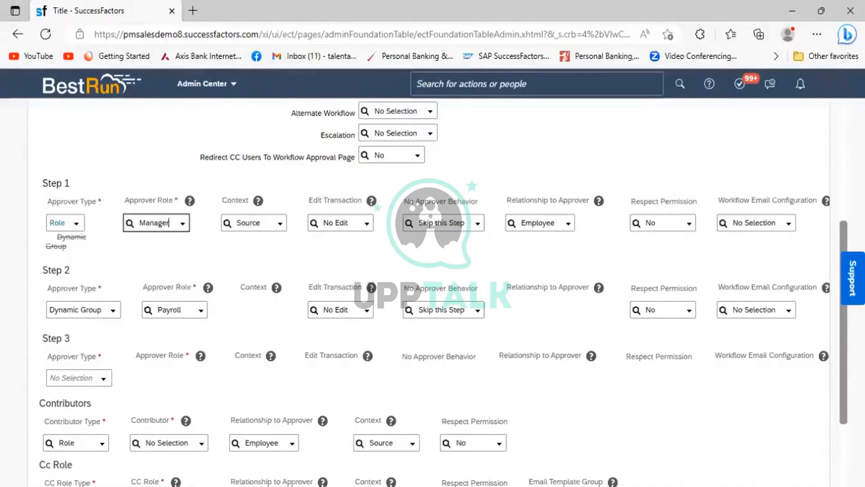
# Switch to the Excel notes and review the descriptions of the remaining approver types in rows 546 to 549, returning to Dynamic Group.
pyautogui.hotkey('alt', 'Tab')
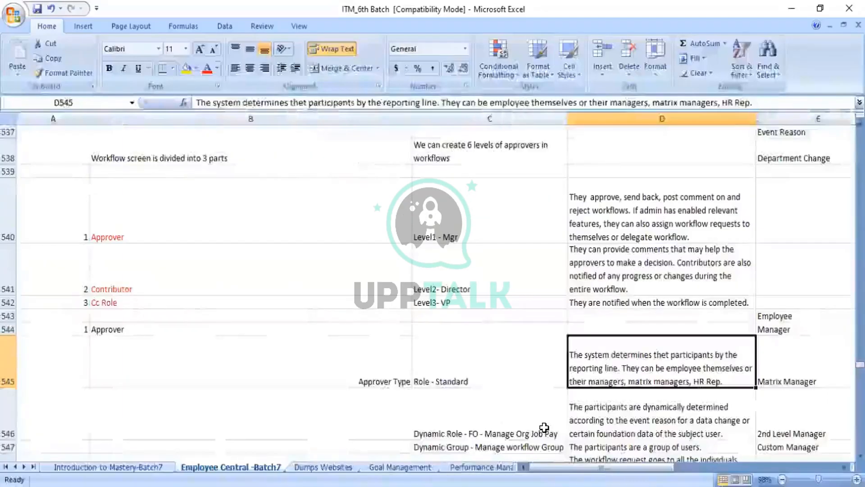
pyautogui.press('Down')
pyautogui.press('Down')
pyautogui.press('Down')
pyautogui.press('Down')
pyautogui.press('Down')
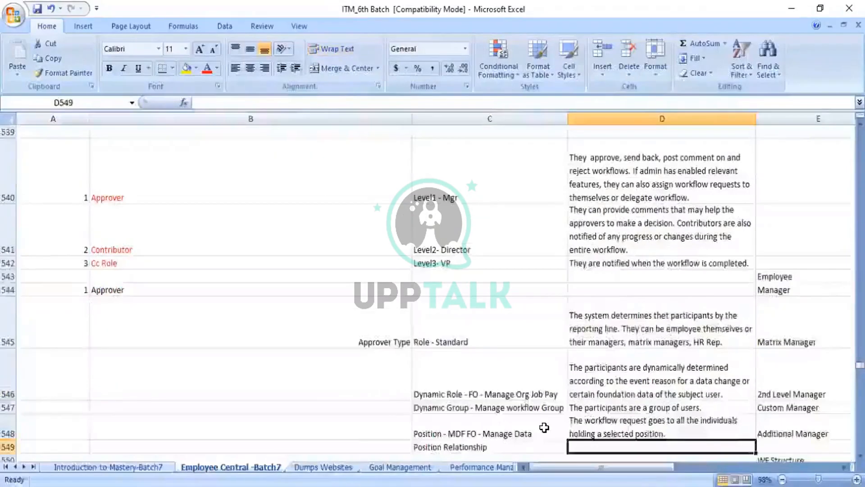
pyautogui.press('Up')
pyautogui.press('Up')
pyautogui.press('Up')
pyautogui.press('Up')
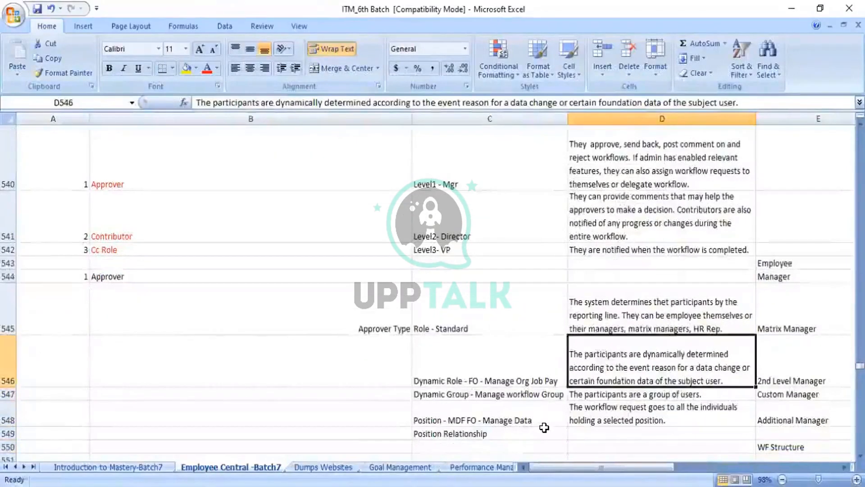
pyautogui.press('Down')
pyautogui.press('Down')
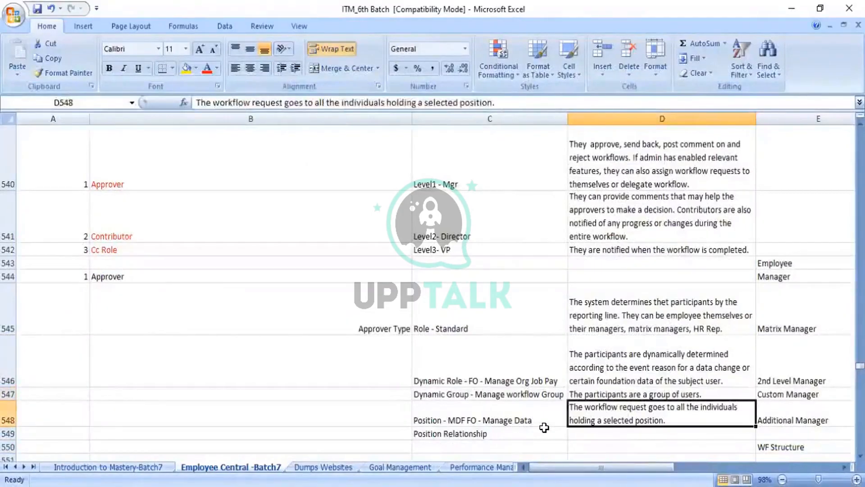
pyautogui.press('Up')
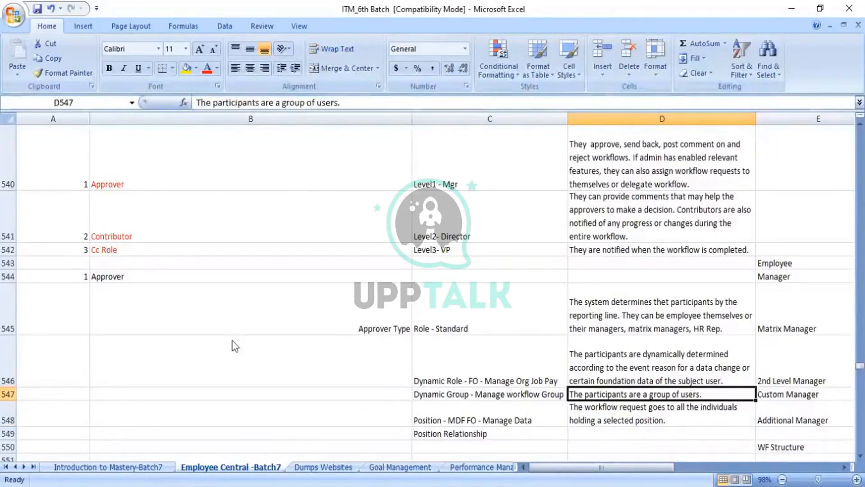
# Switch to SuccessFactors, set the Step 1 Approver Type to Dynamic Group, and list the groups available as Approver Role.
pyautogui.hotkey('alt', 'Tab')
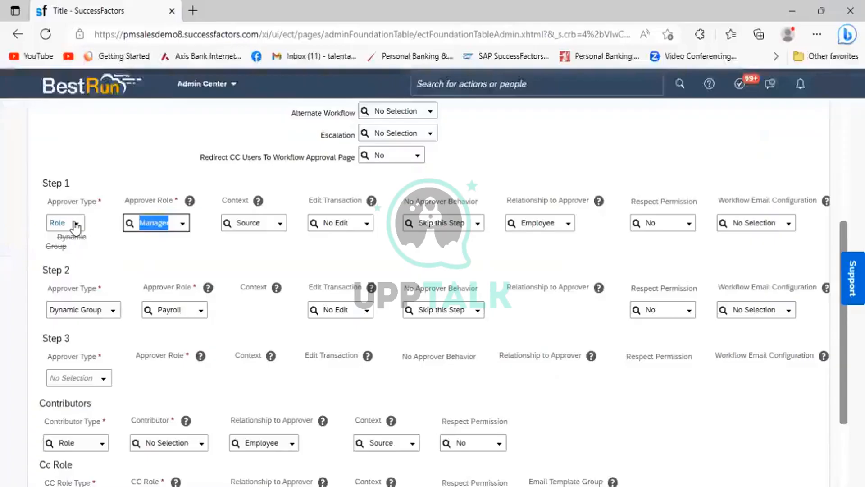
pyautogui.click(75, 223)
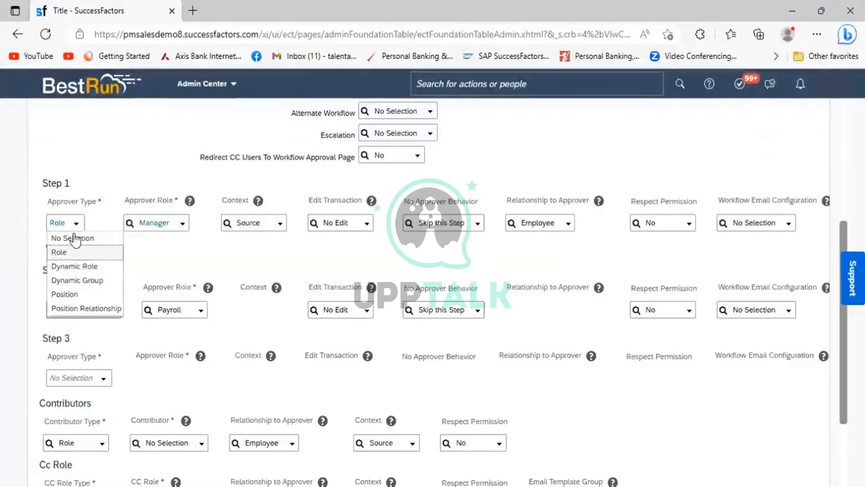
pyautogui.click(83, 281)
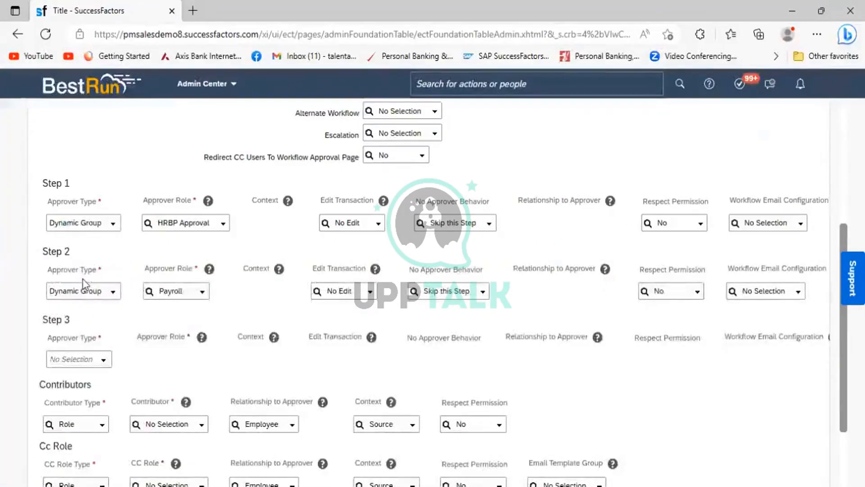
pyautogui.click(221, 229)
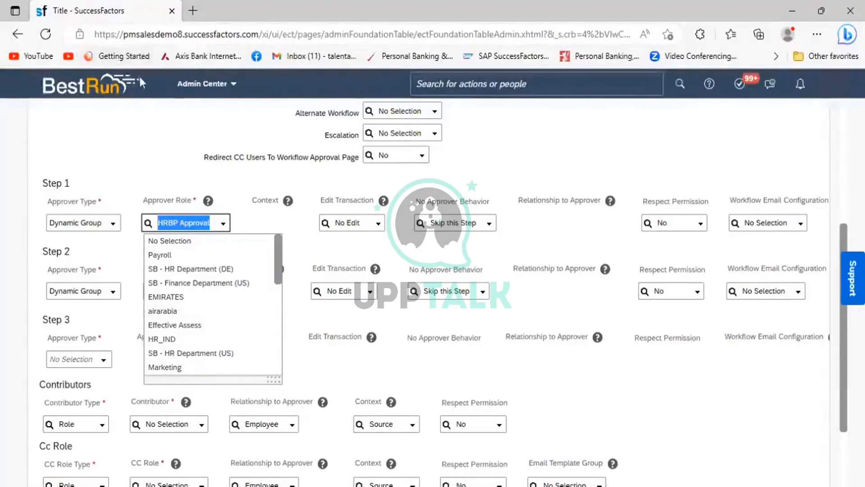
# Duplicate the SuccessFactors browser tab that holds the workflow record.
pyautogui.rightClick(106, 13)
pyautogui.press('Down')
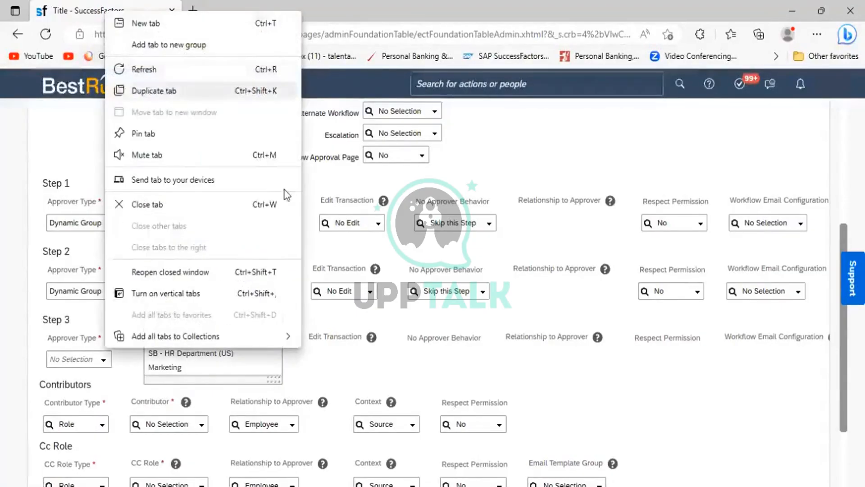
pyautogui.press('Return')
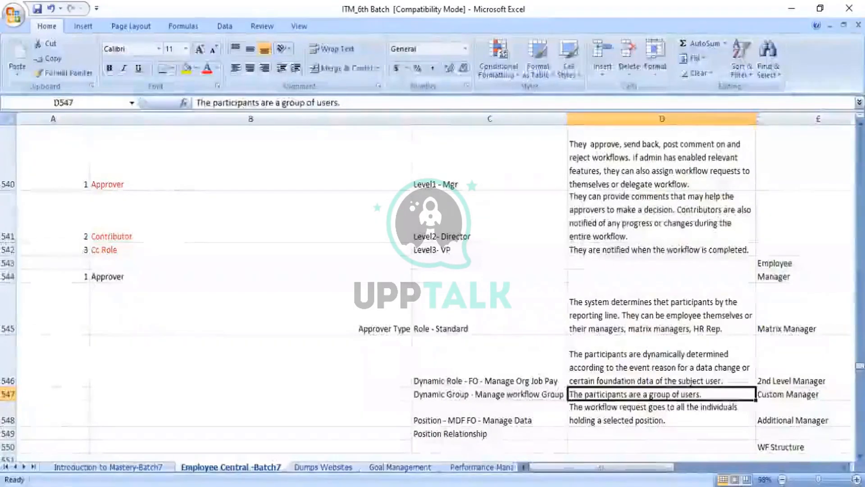
# Check the Dynamic Group entry in cell C547 of the Excel notes and open Manage Workflow Groups in the duplicated SuccessFactors tab.
pyautogui.click(549, 400)
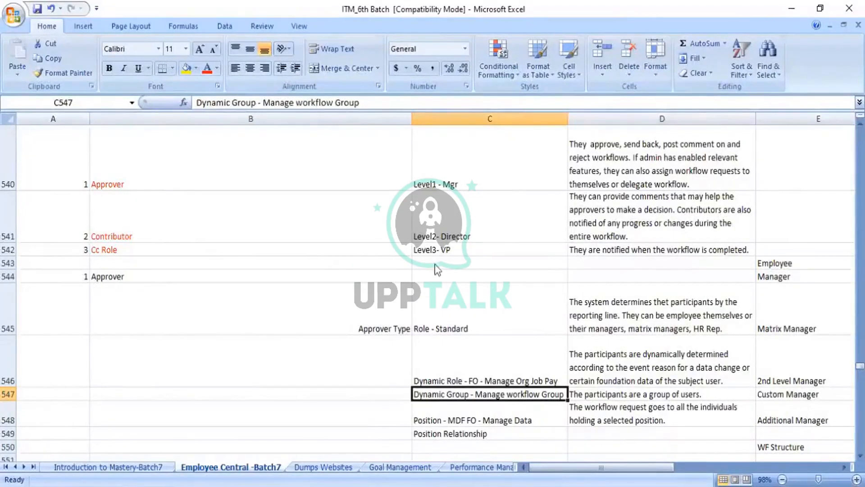
pyautogui.hotkey('alt', 'Tab')
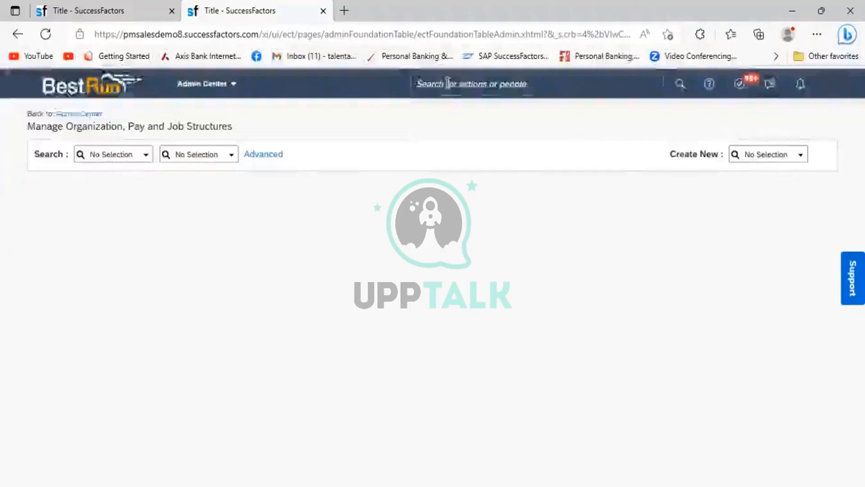
pyautogui.click(448, 83)
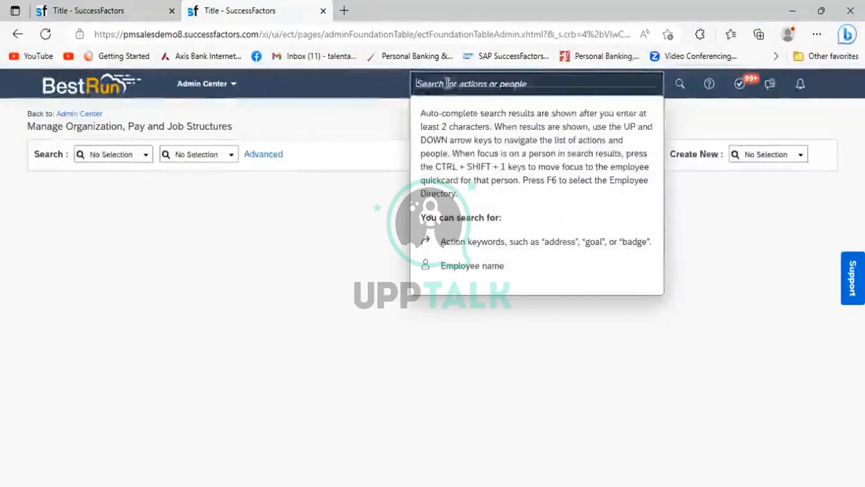
pyautogui.write('Manage workflow')
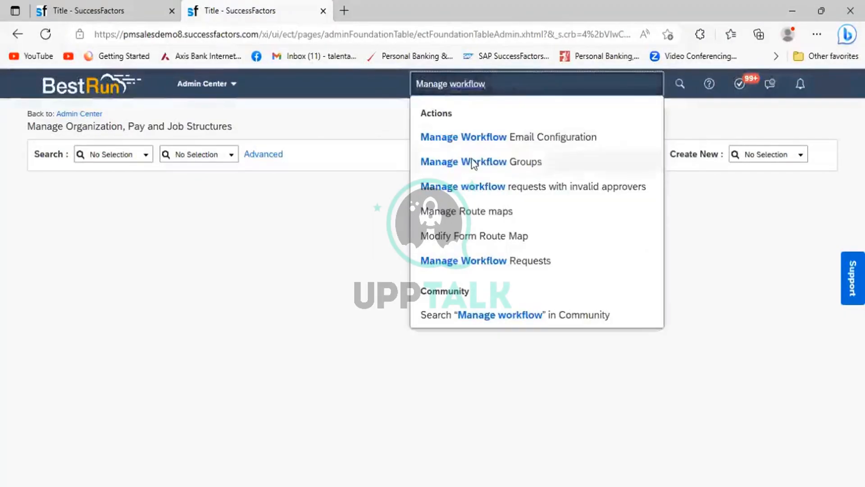
pyautogui.click(472, 160)
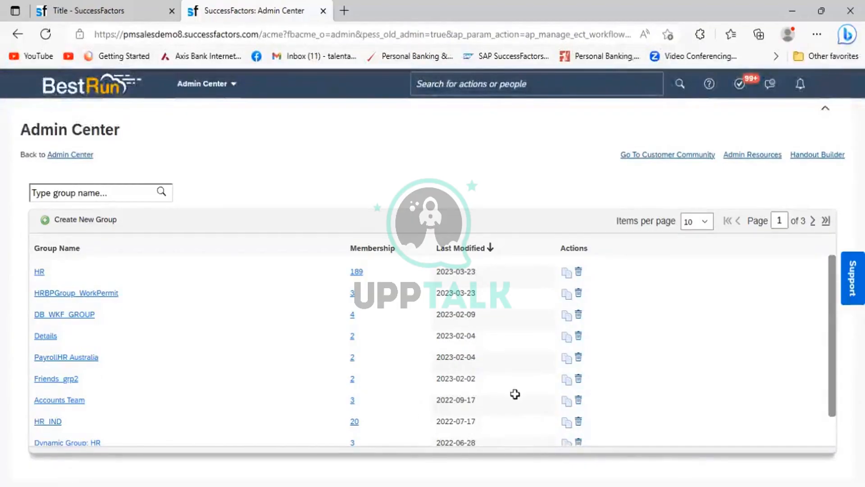
# Check the Dynamic Group entry in the Excel notes against the Step 1 Approver Role in the SuccessFactors workflow record, returning to Manage Workflow Groups.
pyautogui.hotkey('alt', 'Tab')
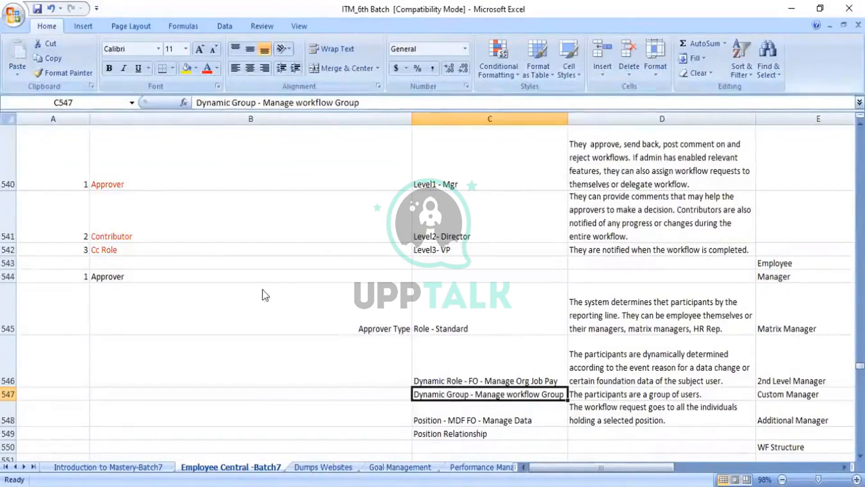
pyautogui.hotkey('alt', 'Tab')
pyautogui.click(106, 6)
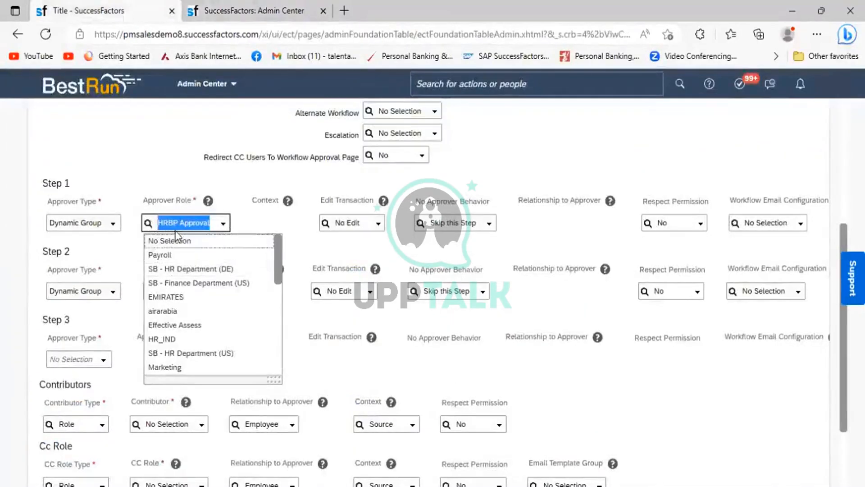
pyautogui.click(232, 13)
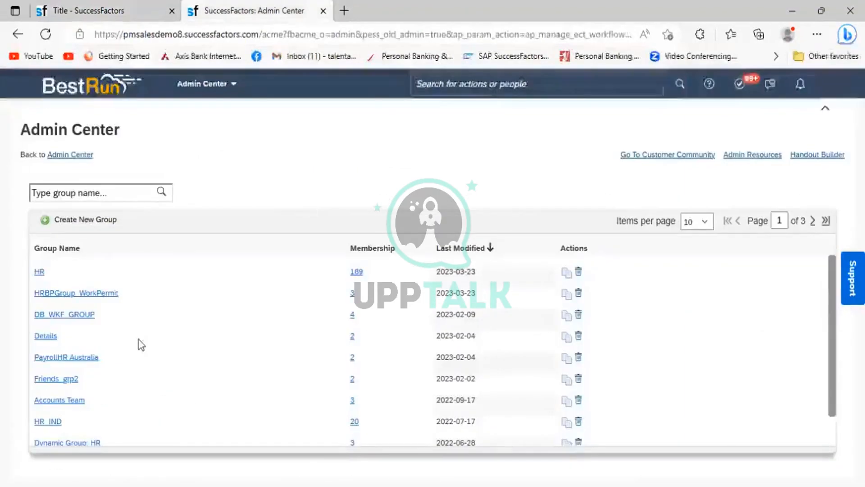
# Search the workflow groups for HRBP and view the membership of the HRBP Approval group.
pyautogui.click(116, 197)
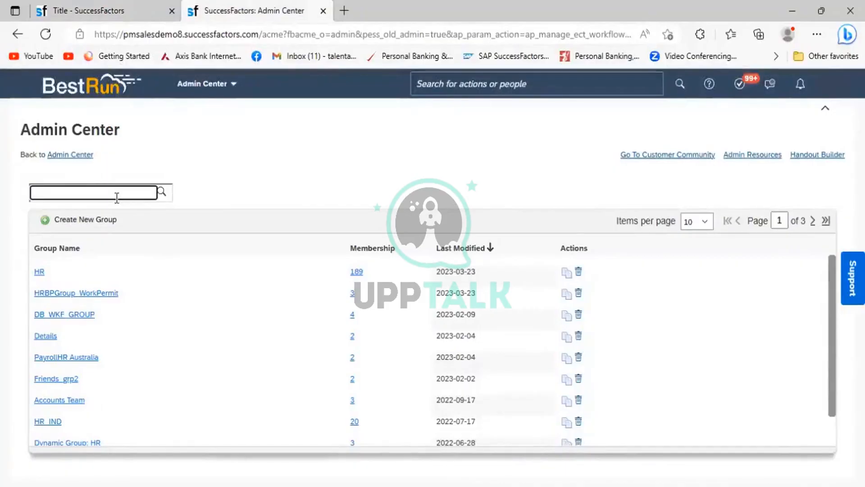
pyautogui.write('HRBP')
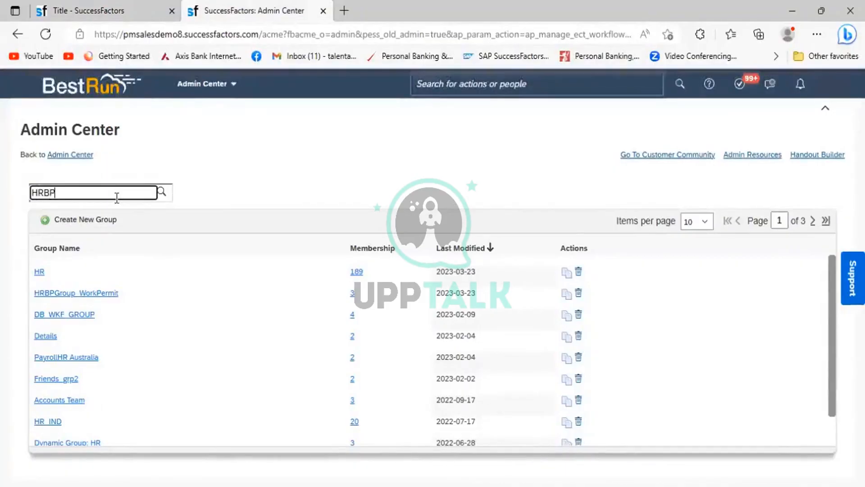
pyautogui.press('Return')
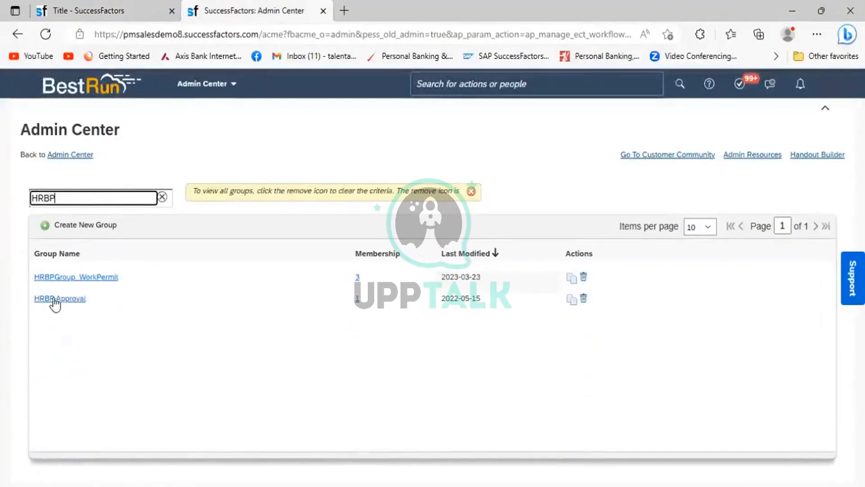
pyautogui.click(358, 299)
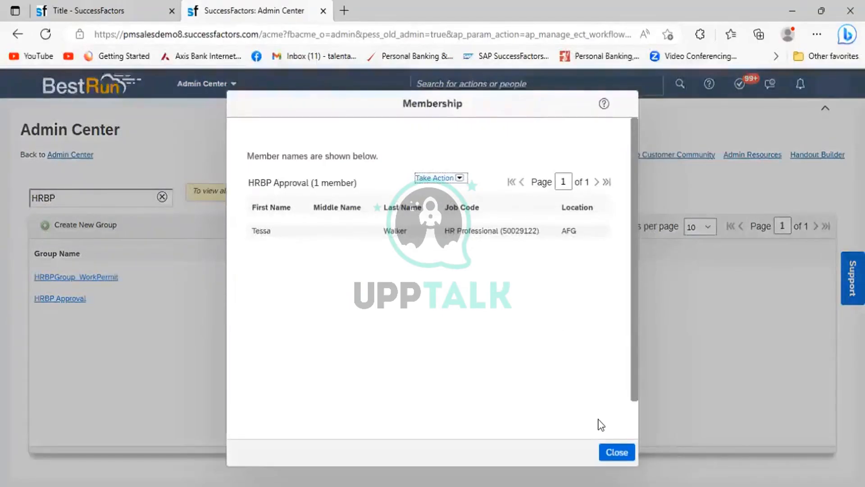
pyautogui.click(617, 452)
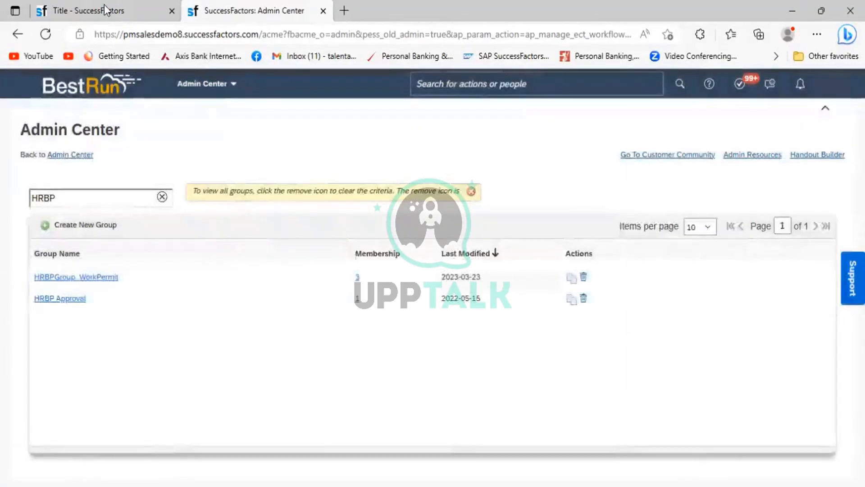
# Set the Step 1 Approver Role in the workflow record to Talent Approval.
pyautogui.click(90, 10)
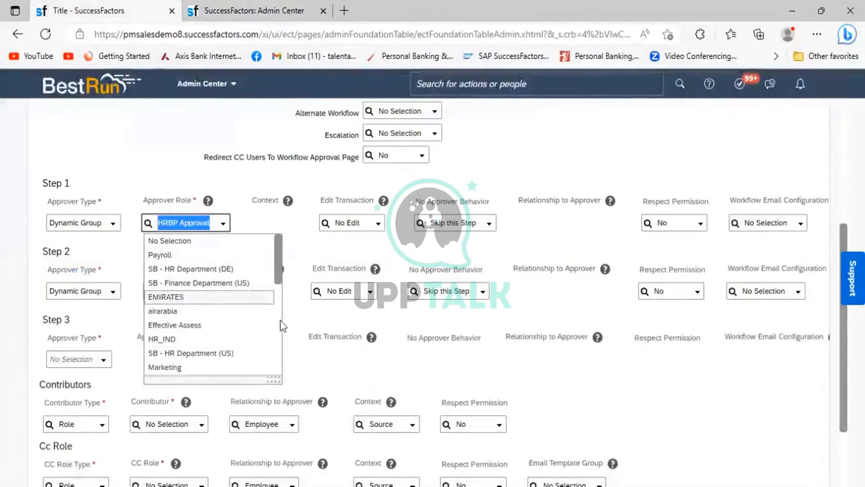
pyautogui.scroll(-3, 281, 320)
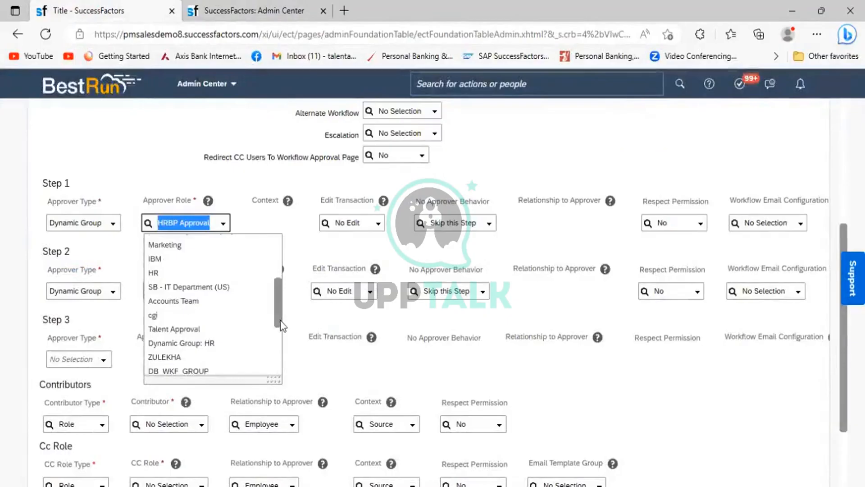
pyautogui.click(169, 329)
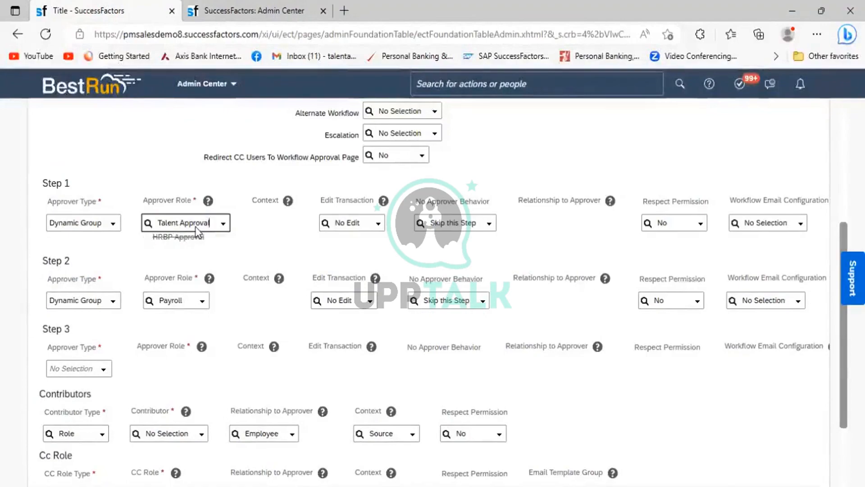
# Search the workflow groups for talent and view the membership of the Talent Approval group.
pyautogui.click(240, 9)
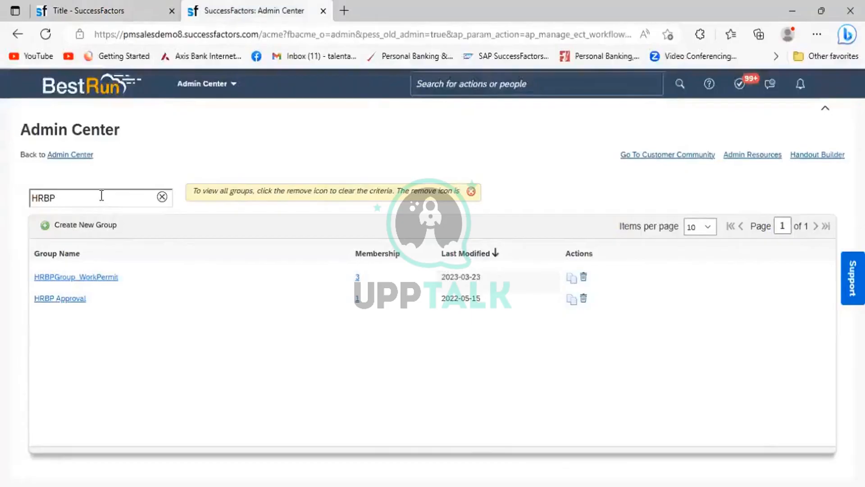
pyautogui.click(101, 195)
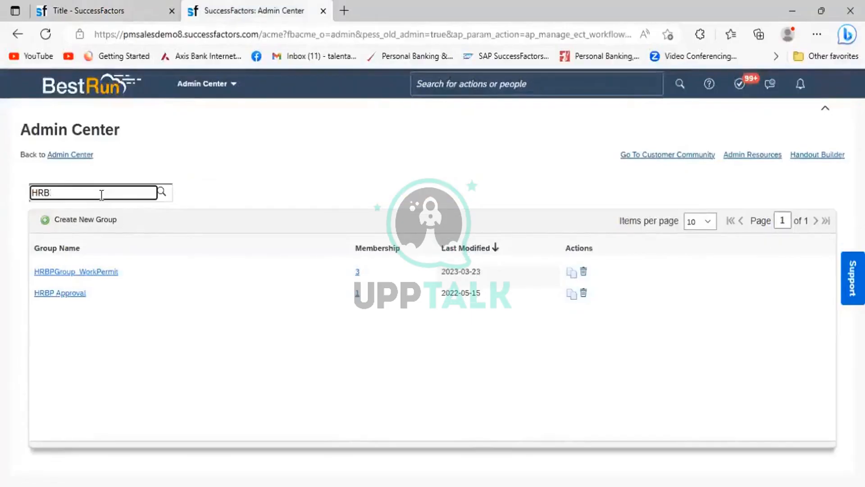
pyautogui.press('BackSpace')
pyautogui.press('BackSpace')
pyautogui.press('BackSpace')
pyautogui.write('talent')
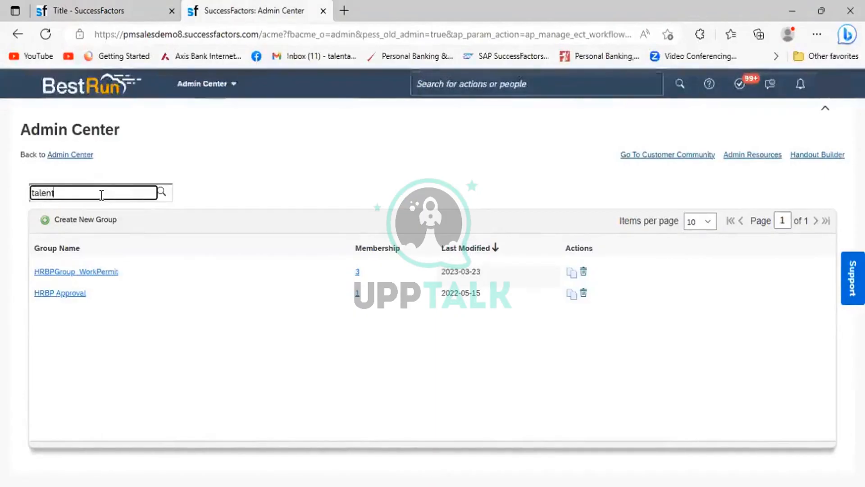
pyautogui.press('Return')
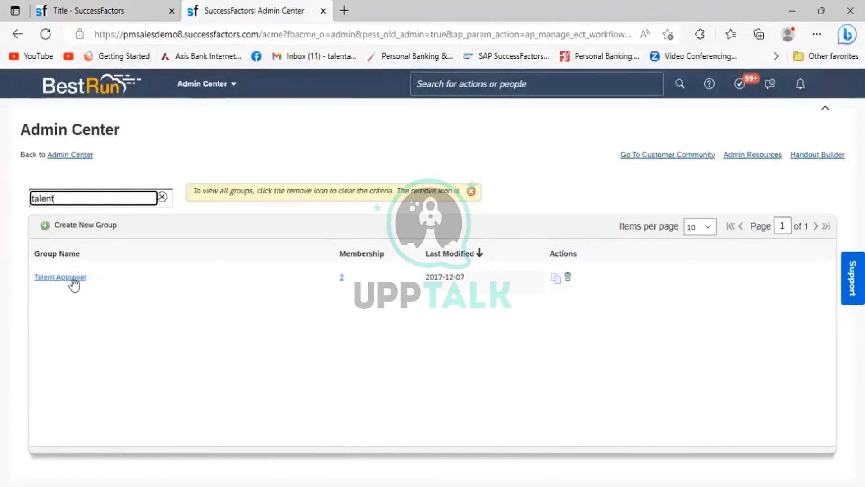
pyautogui.click(342, 281)
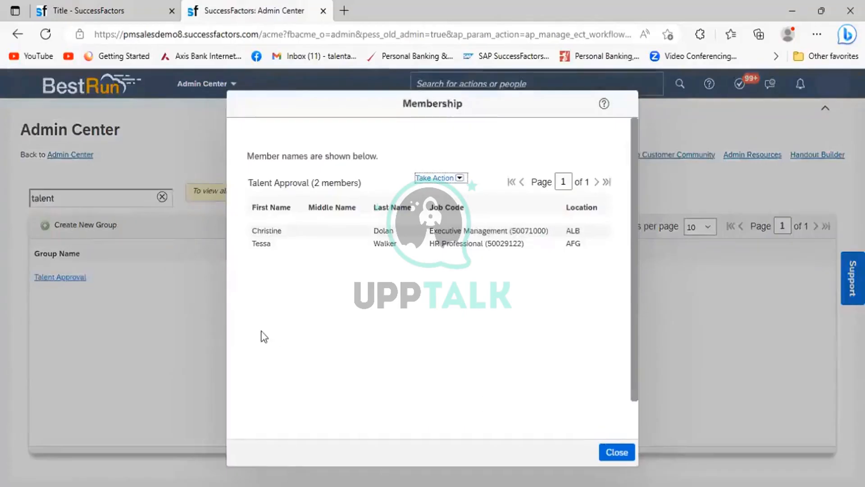
pyautogui.press('Escape')
# Open a new group definition, review the People Pool categories available for choosing members, and leave without creating a group.
pyautogui.click(103, 228)
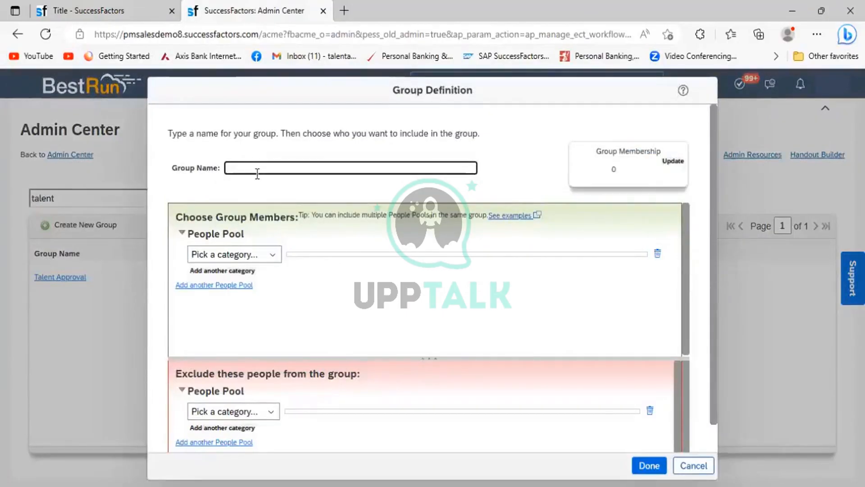
pyautogui.click(274, 256)
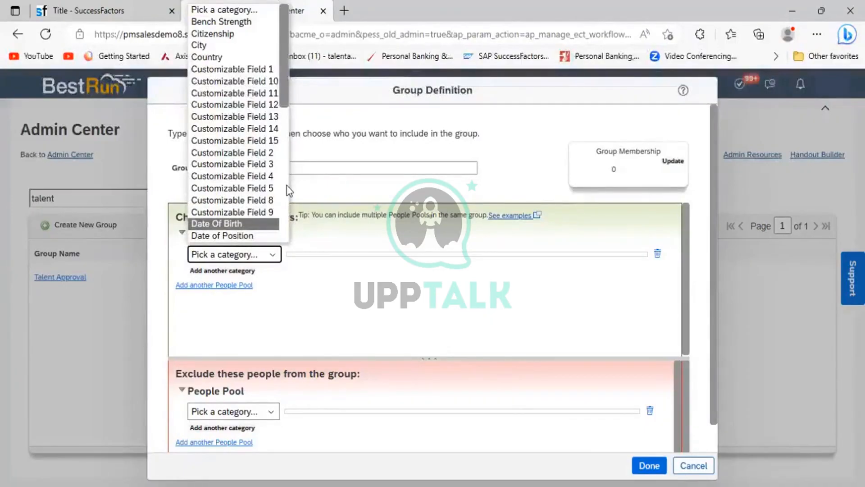
pyautogui.scroll(-6, 286, 185)
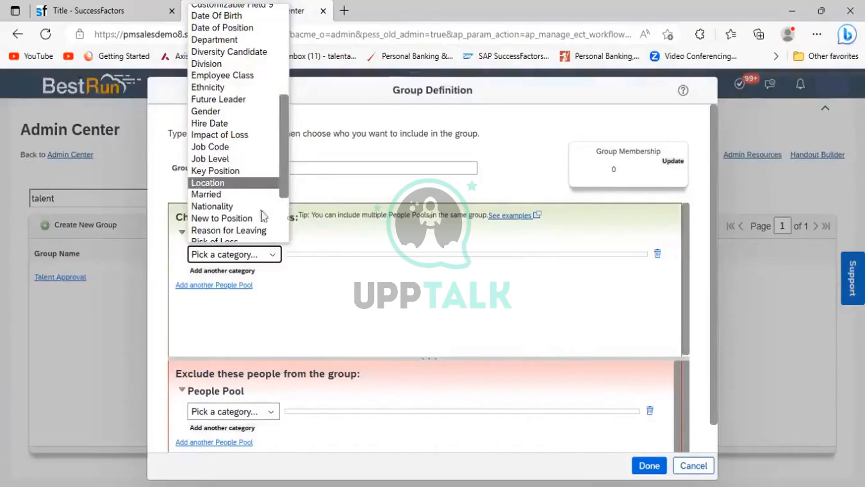
pyautogui.scroll(-3, 262, 218)
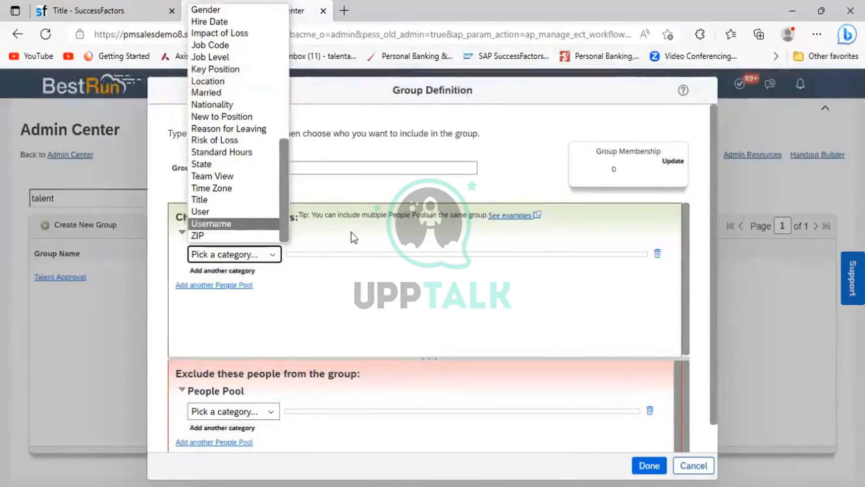
pyautogui.click(590, 188)
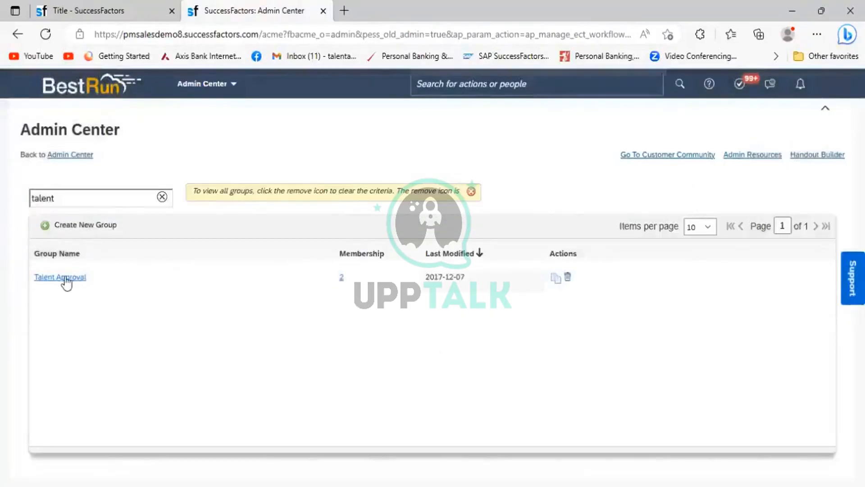
# Examine the User conditions in the Talent Approval group definition, including how another user is added, and leave without saving.
pyautogui.click(66, 280)
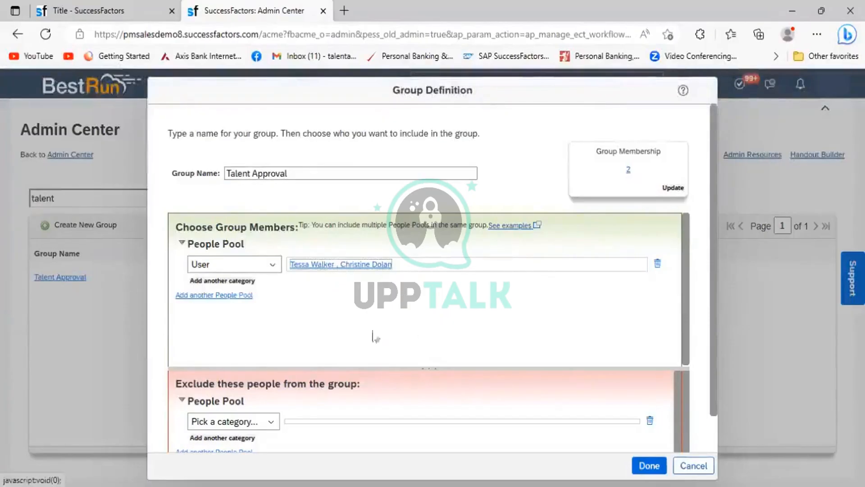
pyautogui.click(338, 265)
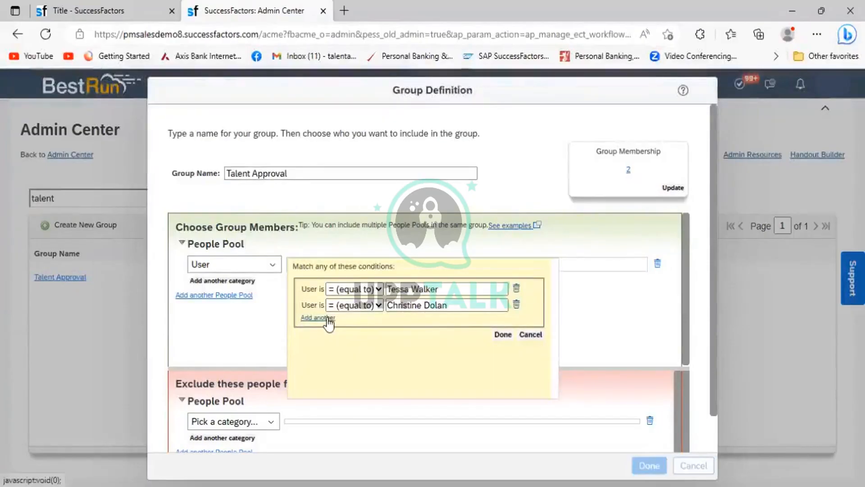
pyautogui.click(329, 319)
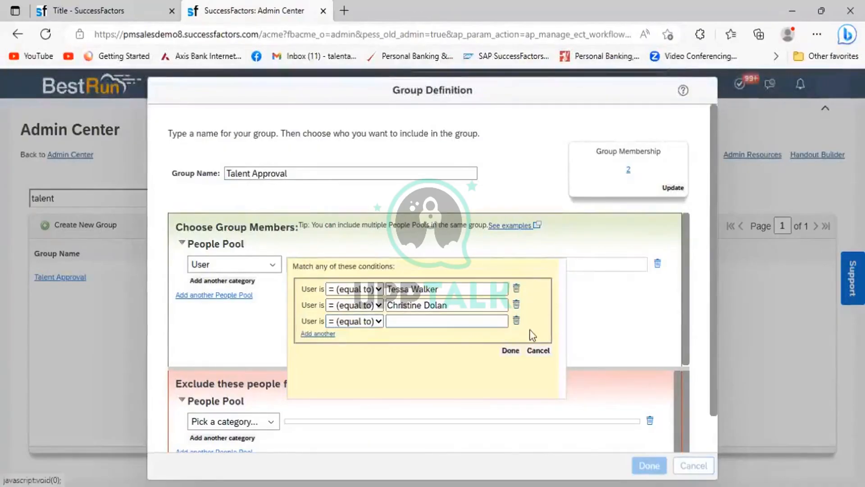
pyautogui.click(538, 349)
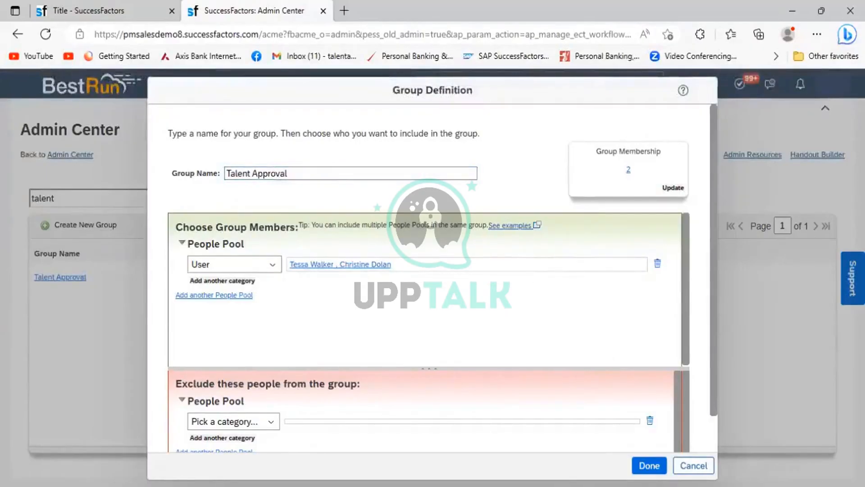
pyautogui.click(694, 465)
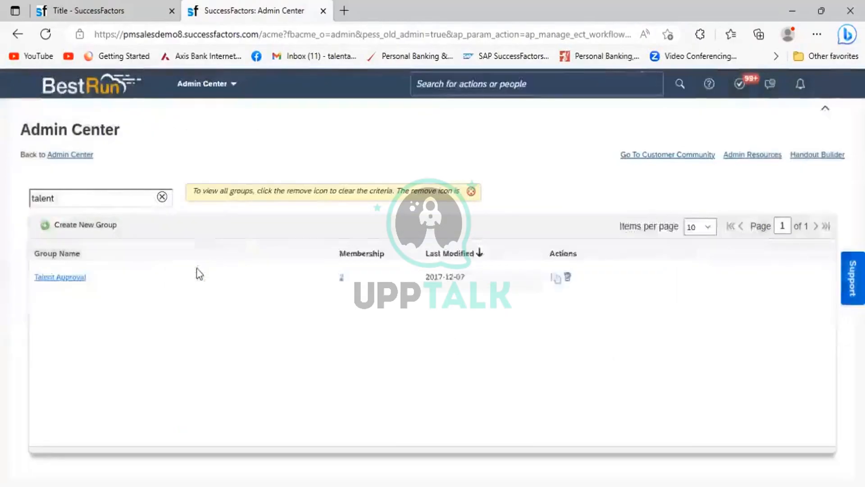
# Clear the group name search and check the Step 1 Approver Role in the workflow record.
pyautogui.click(162, 198)
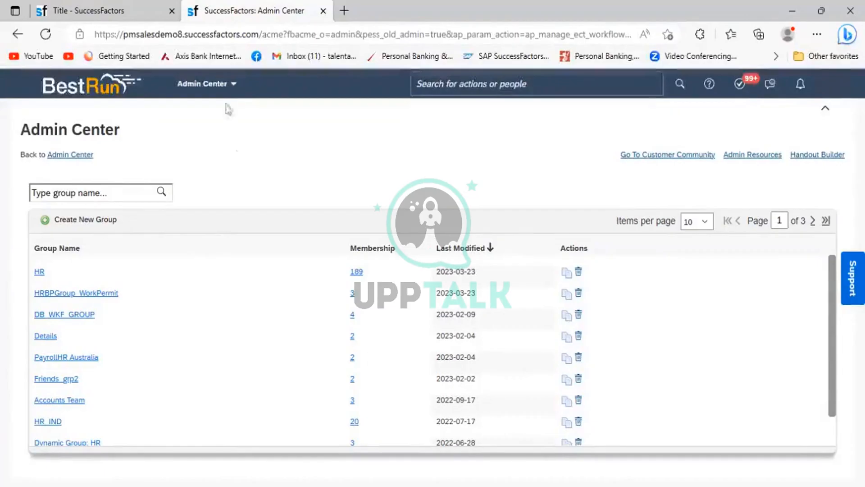
pyautogui.click(111, 9)
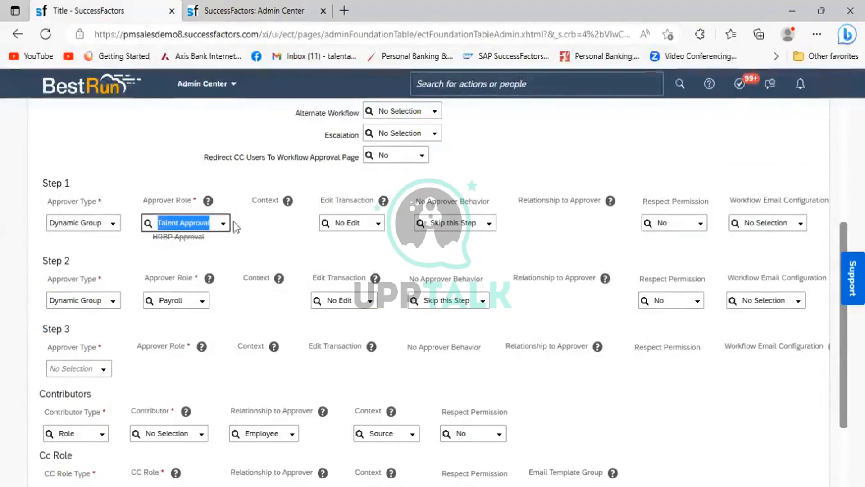
pyautogui.click(249, 11)
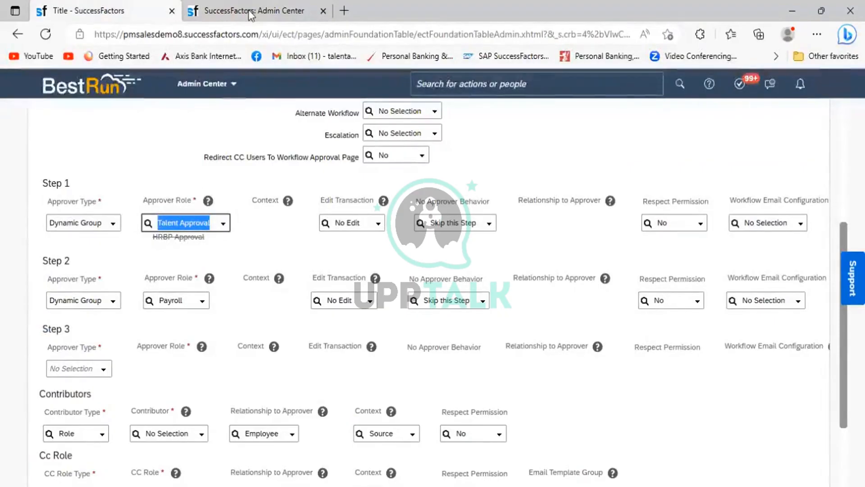
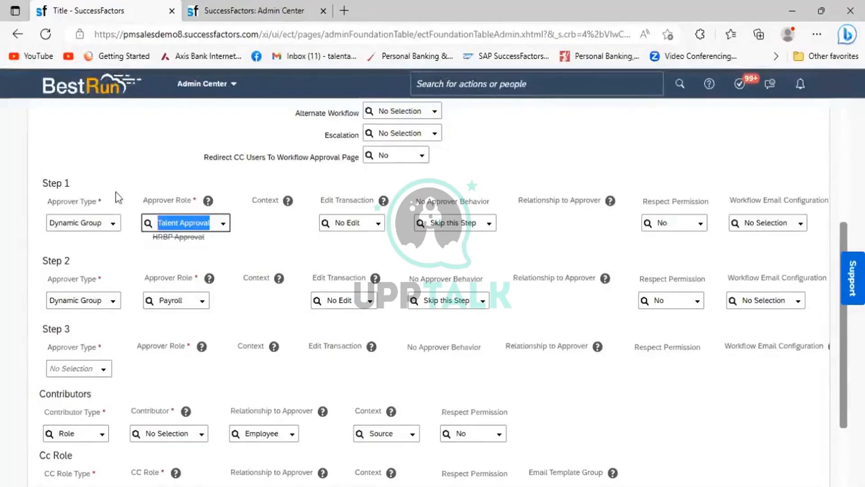
# Set the Step 1 Approver Type to Dynamic Role and list the roles available as Approver Role.
pyautogui.click(114, 224)
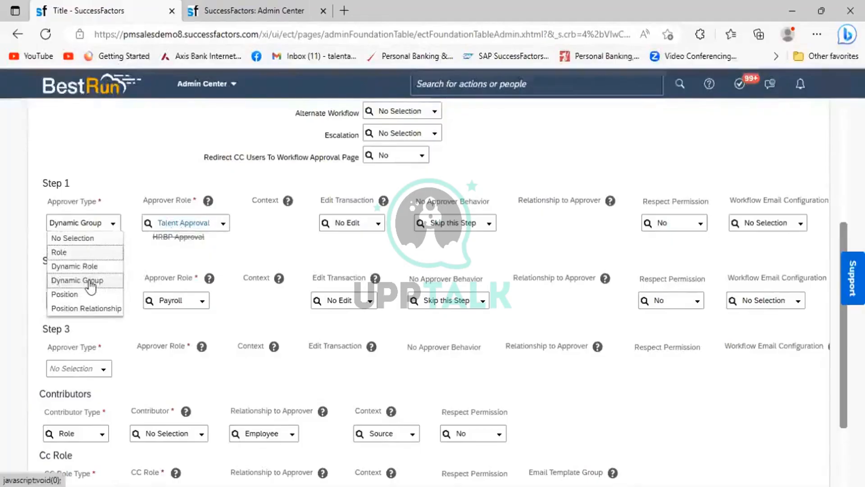
pyautogui.click(80, 268)
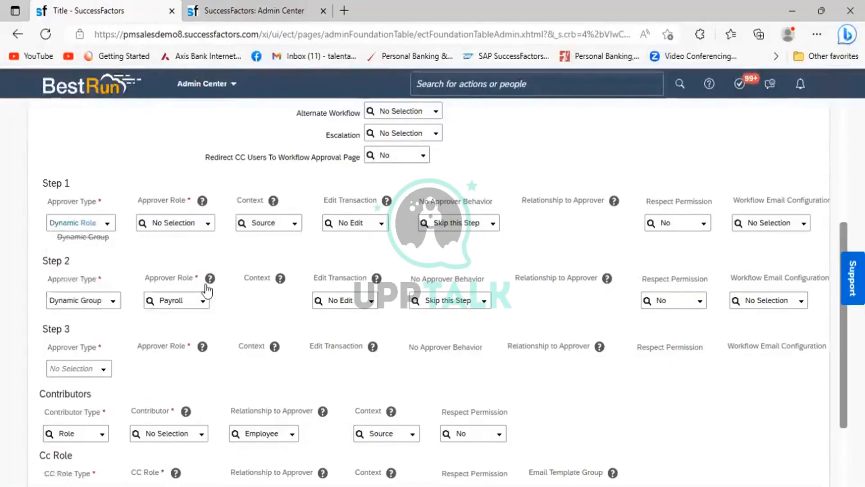
pyautogui.click(208, 225)
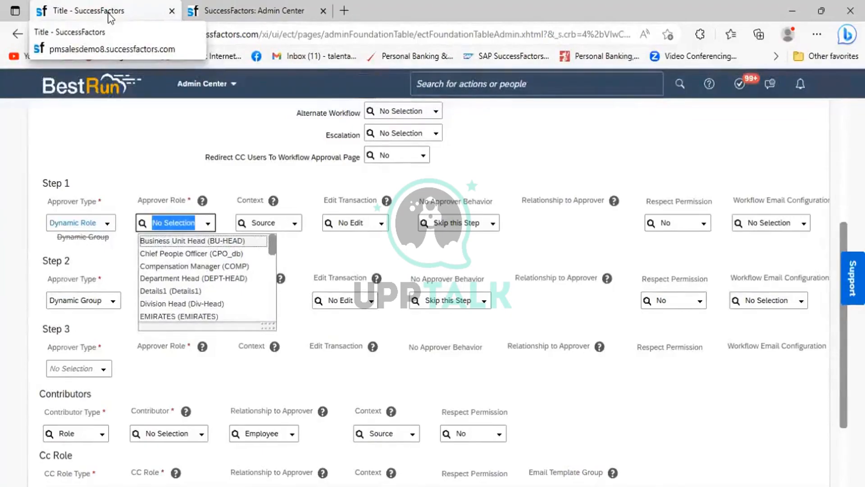
# Duplicate the workflow record's browser tab to get a second Manage Organization, Pay and Job Structures page.
pyautogui.rightClick(110, 18)
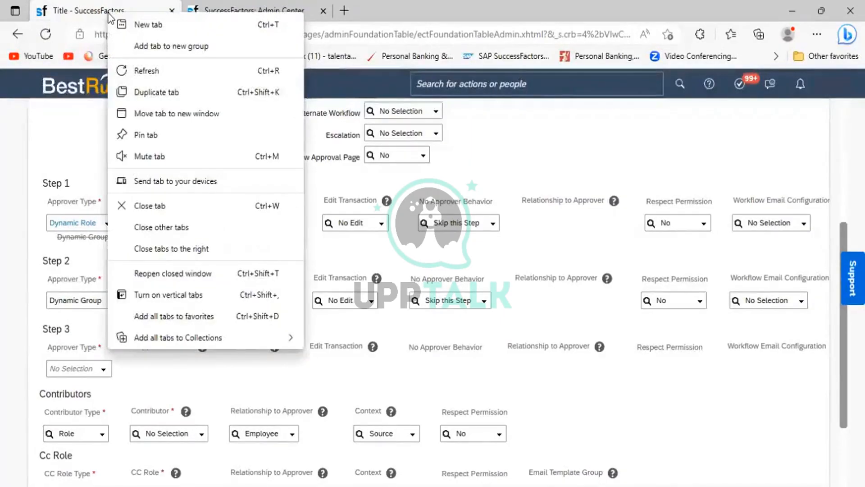
pyautogui.click(153, 92)
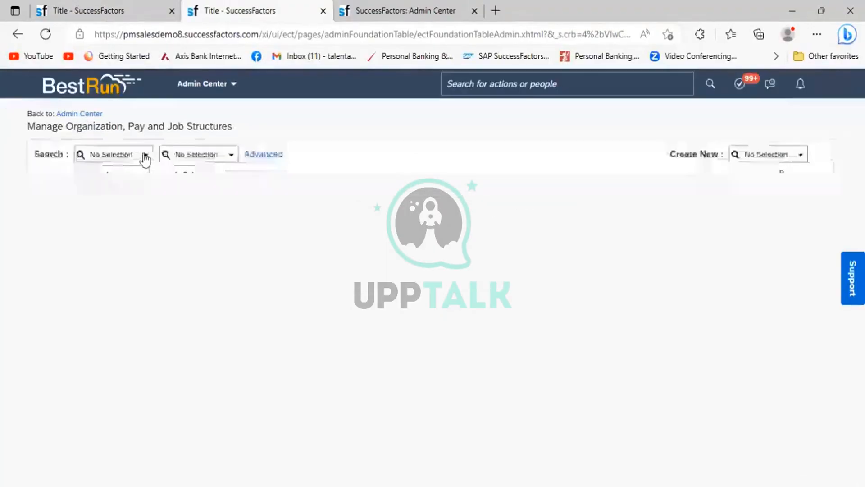
# Search for the Dynamic Role object type on the second Manage Organization, Pay and Job Structures page and list its existing roles.
pyautogui.click(145, 158)
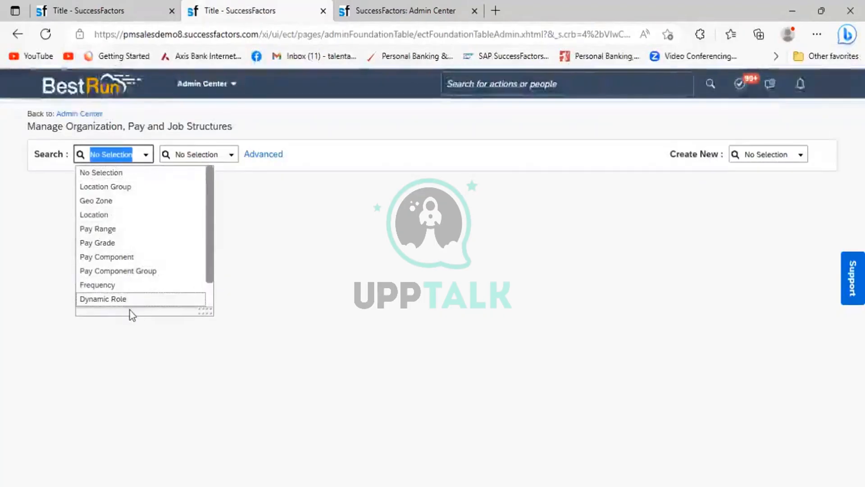
pyautogui.scroll(-1, 154, 231)
pyautogui.click(109, 273)
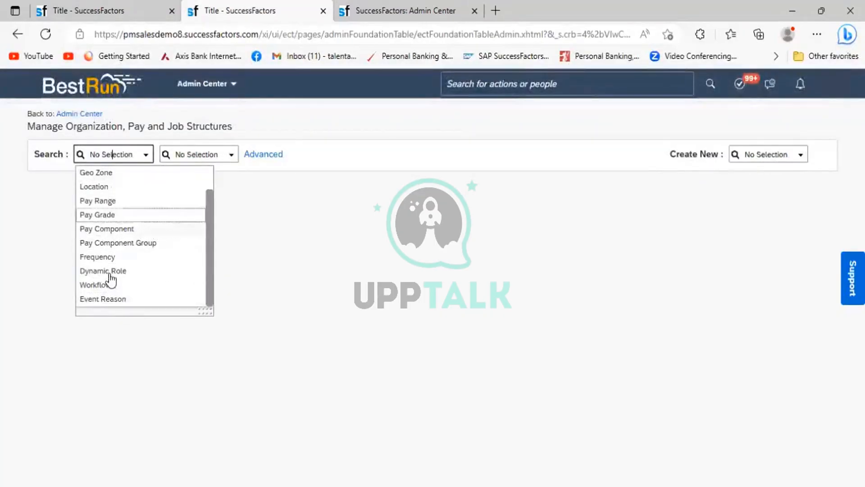
pyautogui.click(235, 156)
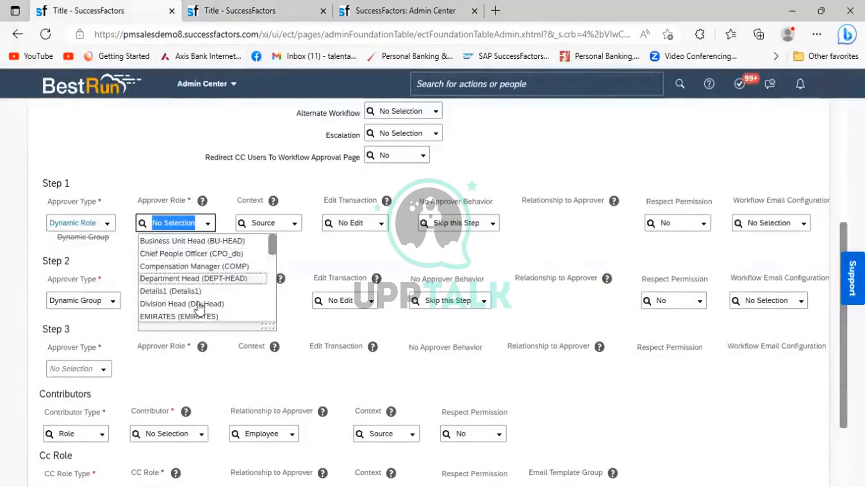
# Set the workflow's Step 1 Approver Role to Compensation Manager (COMP) and review the Dynamic Role description in the Excel notes.
pyautogui.click(179, 267)
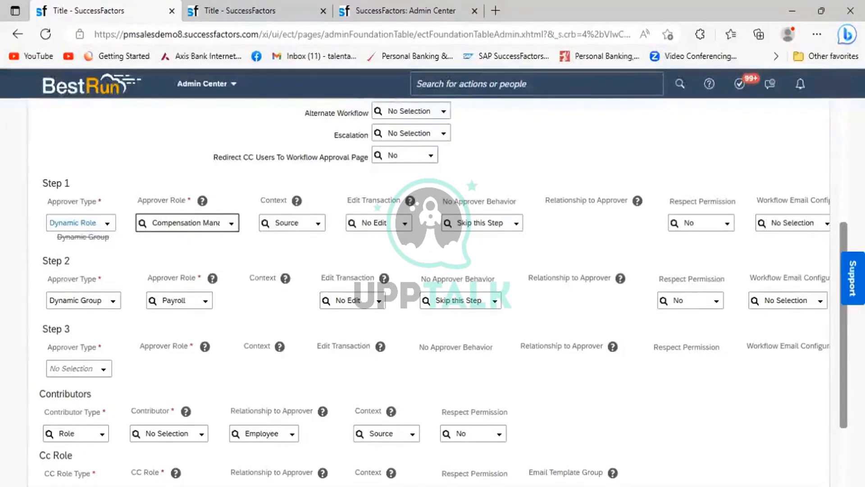
pyautogui.hotkey('alt', 'Tab')
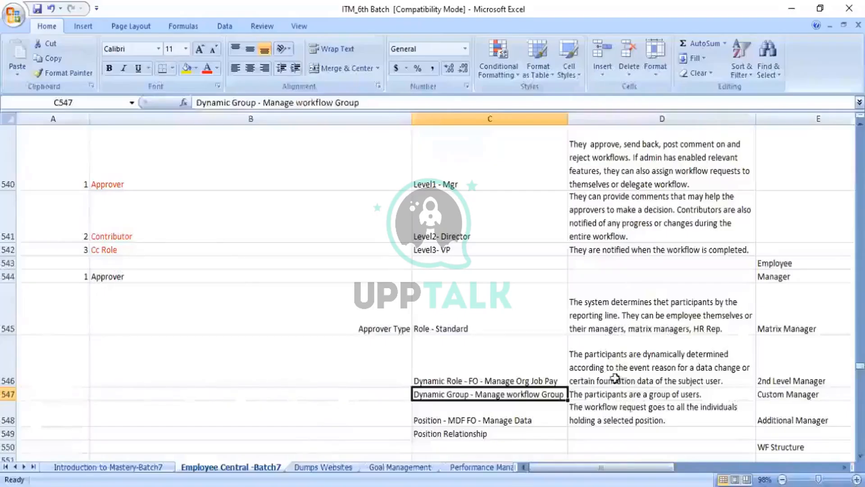
pyautogui.click(627, 367)
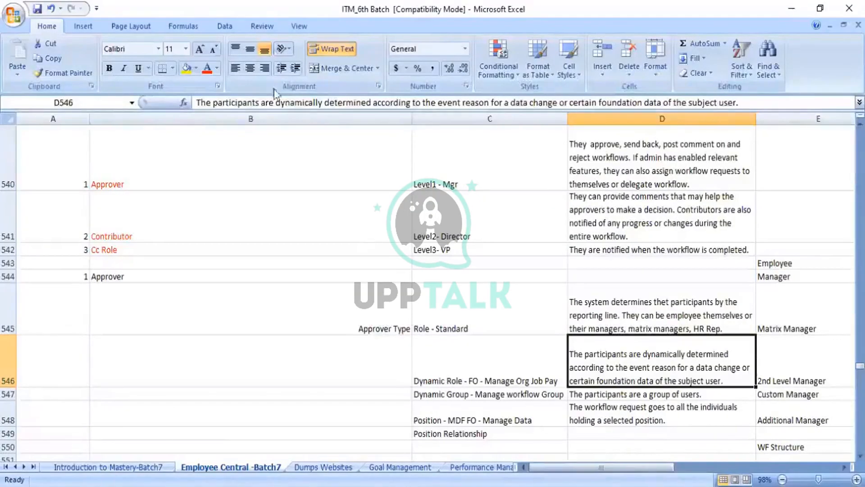
pyautogui.hotkey('alt', 'Tab')
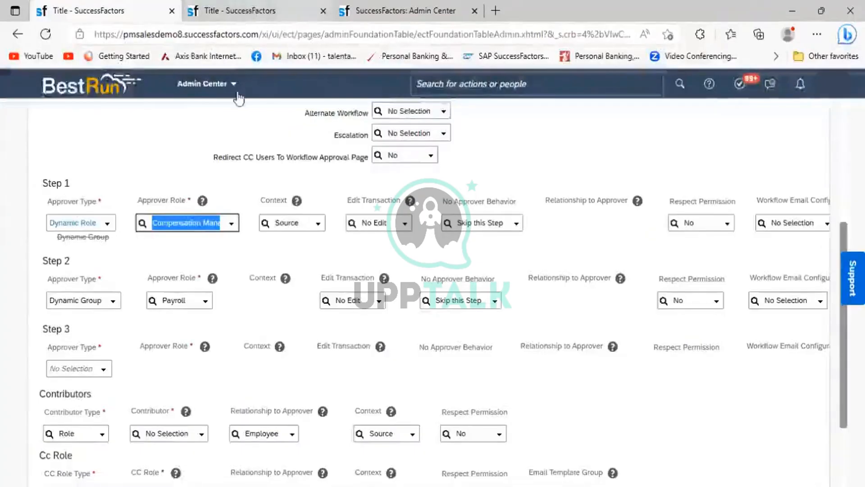
# Open the Compensation Manager (COMP) dynamic role record for editing on the second Manage Organization, Pay and Job Structures page.
pyautogui.click(252, 10)
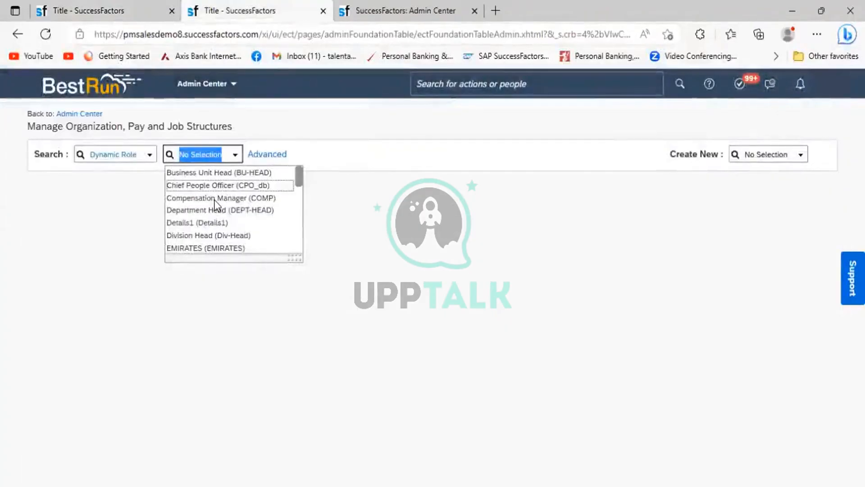
pyautogui.press('Return')
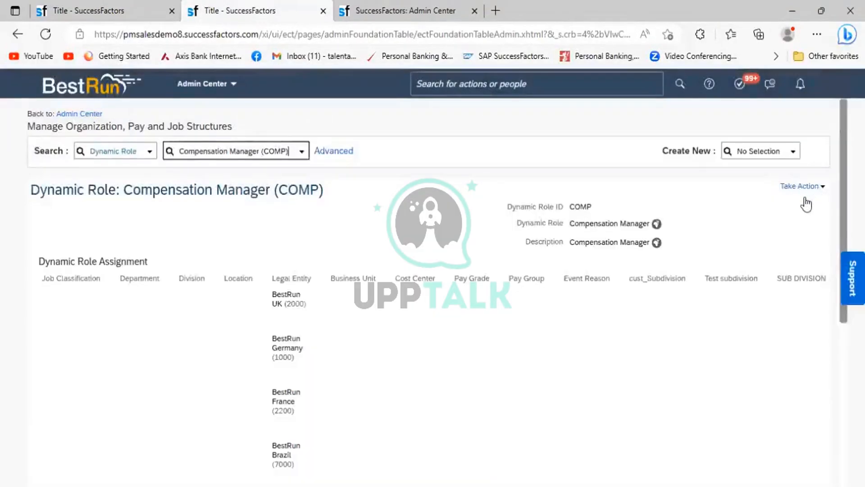
pyautogui.click(807, 199)
pyautogui.press('Return')
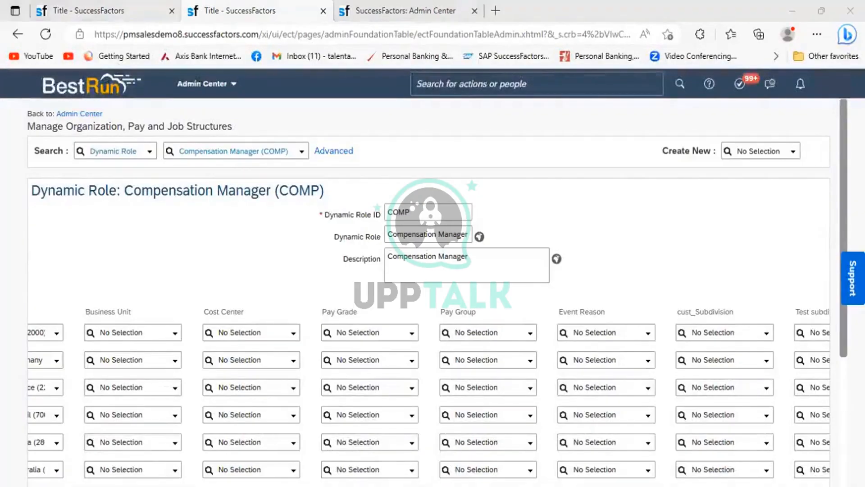
# Examine the Dynamic Role Assignment columns from Job Classification and Legal Entity through to Approver Type and Approver.
pyautogui.scroll(-4, 180, 437)
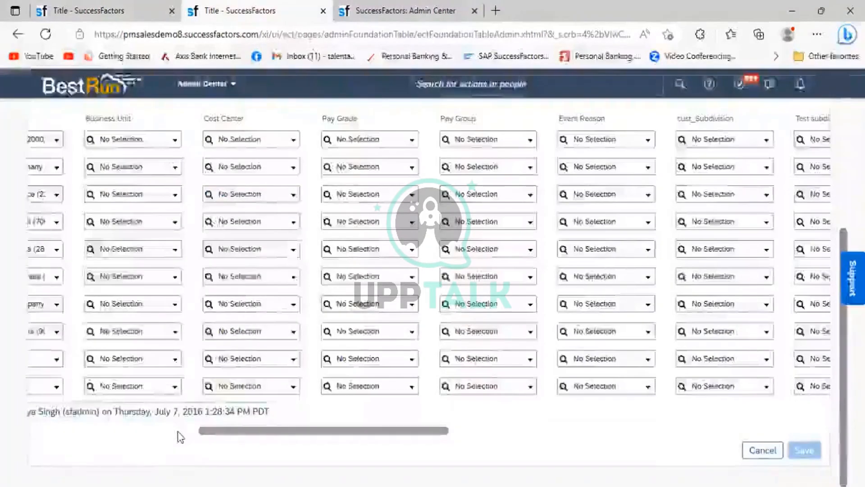
pyautogui.hscroll(-10, 177, 436)
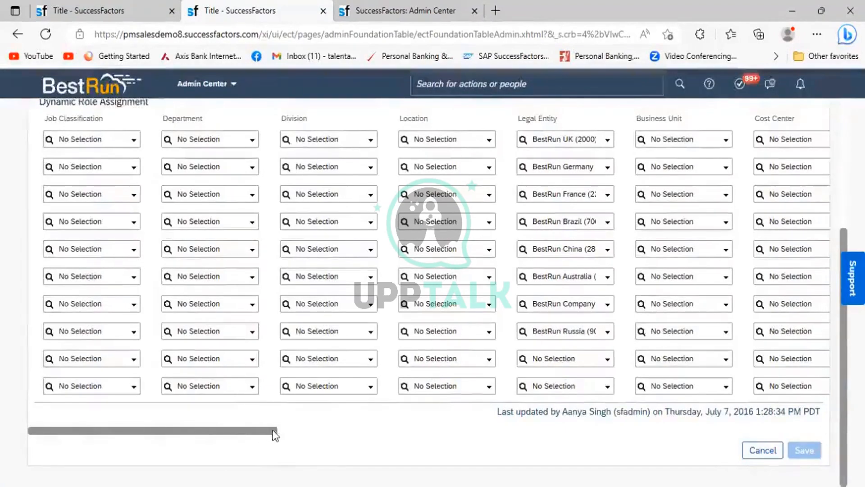
pyautogui.moveTo(272, 431); pyautogui.dragTo(495, 425)
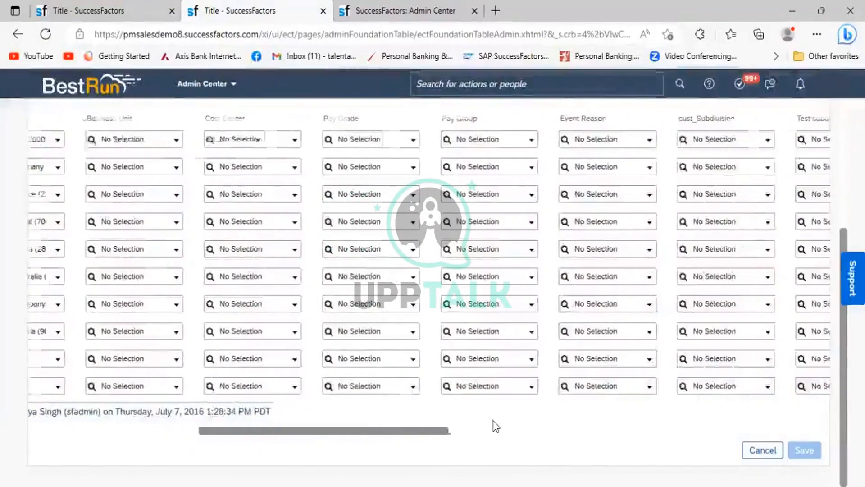
pyautogui.hscroll(5, 493, 421)
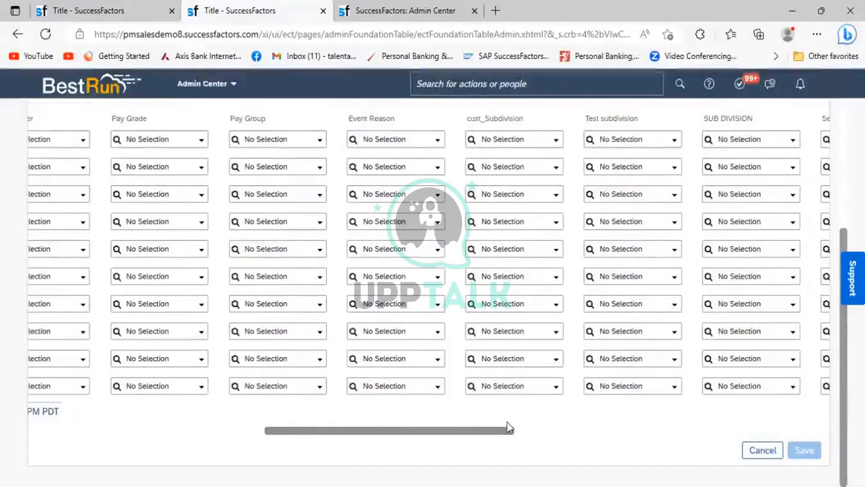
pyautogui.hscroll(4, 555, 433)
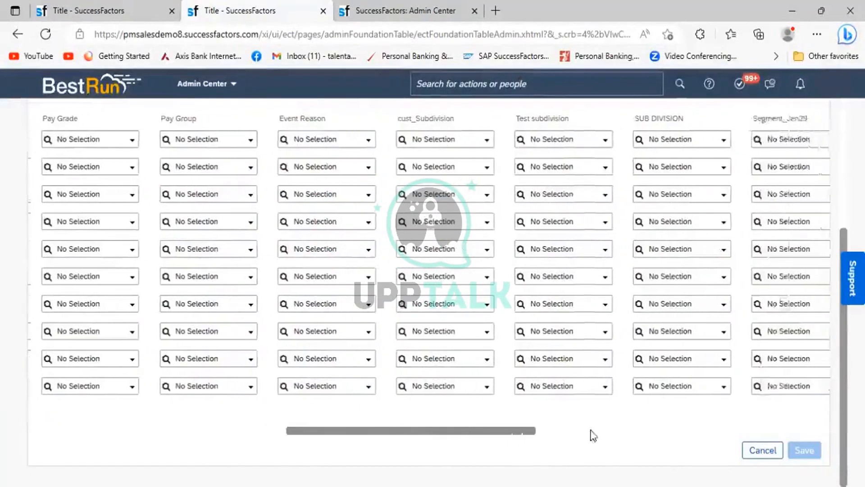
pyautogui.hscroll(5, 662, 438)
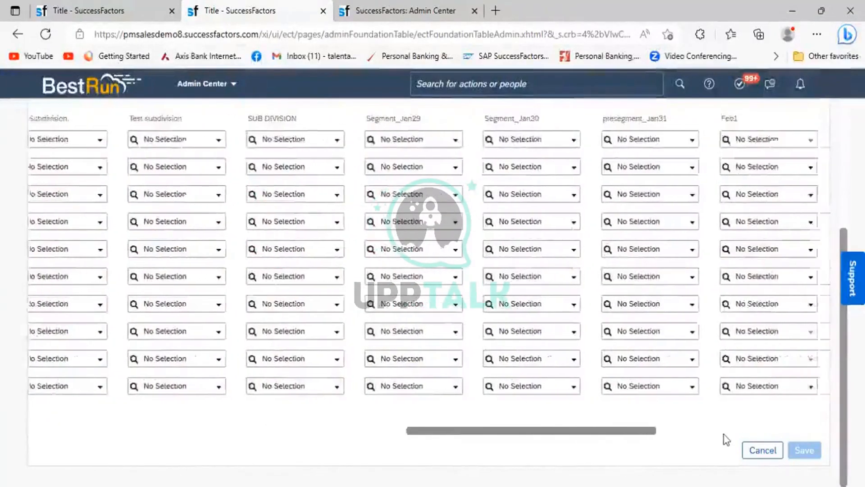
pyautogui.moveTo(752, 430); pyautogui.dragTo(791, 431)
pyautogui.moveTo(718, 120); pyautogui.dragTo(639, 431)
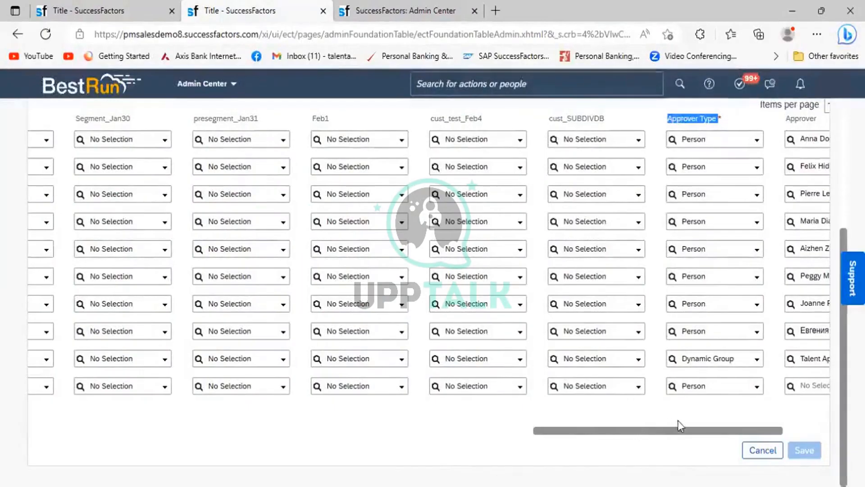
pyautogui.hscroll(3, 592, 170)
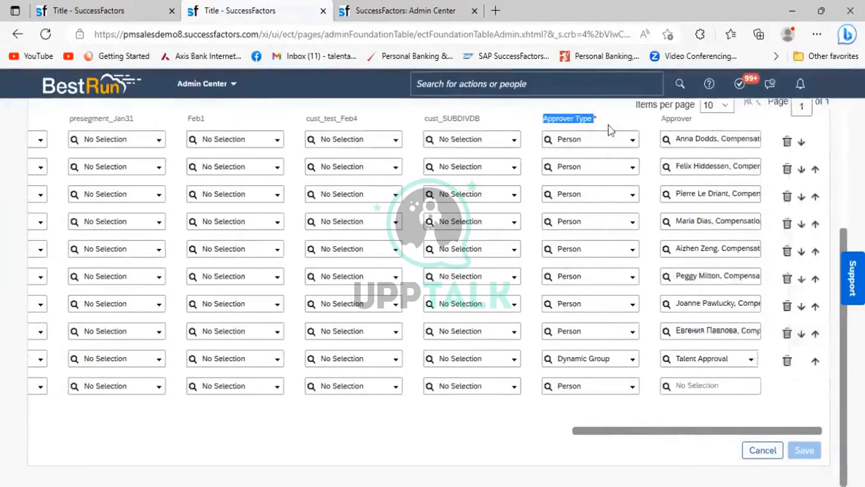
pyautogui.click(664, 129)
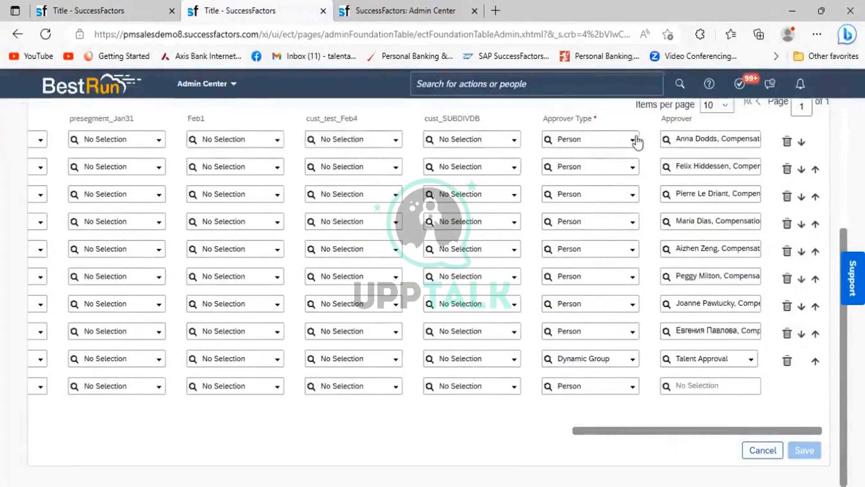
# Set the BestRun UK assignment row's Approver Type to Dynamic Group and its Approver to Talent Approval.
pyautogui.click(635, 141)
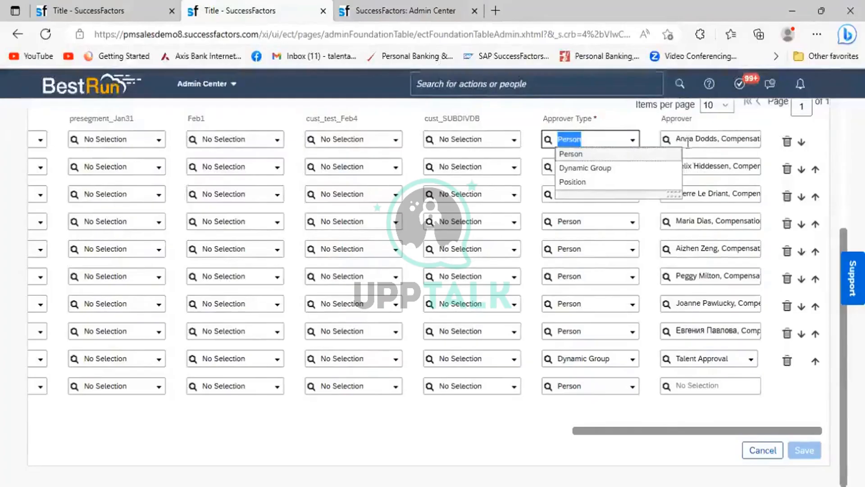
pyautogui.click(608, 168)
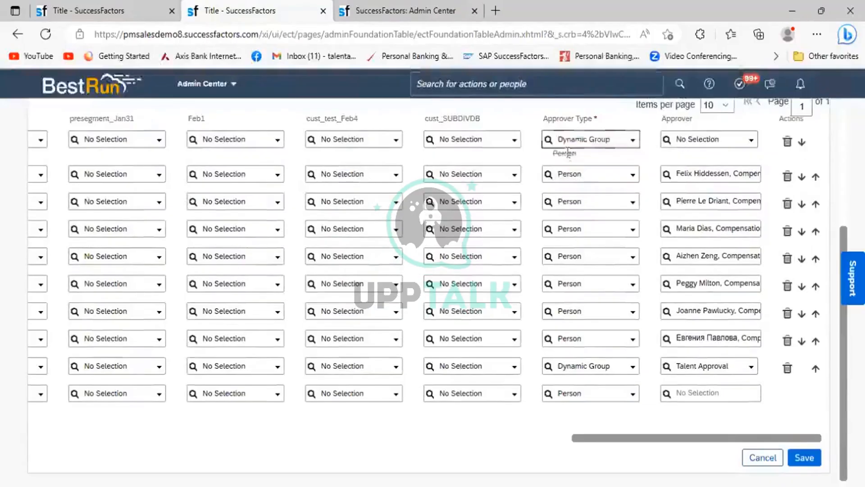
pyautogui.click(709, 141)
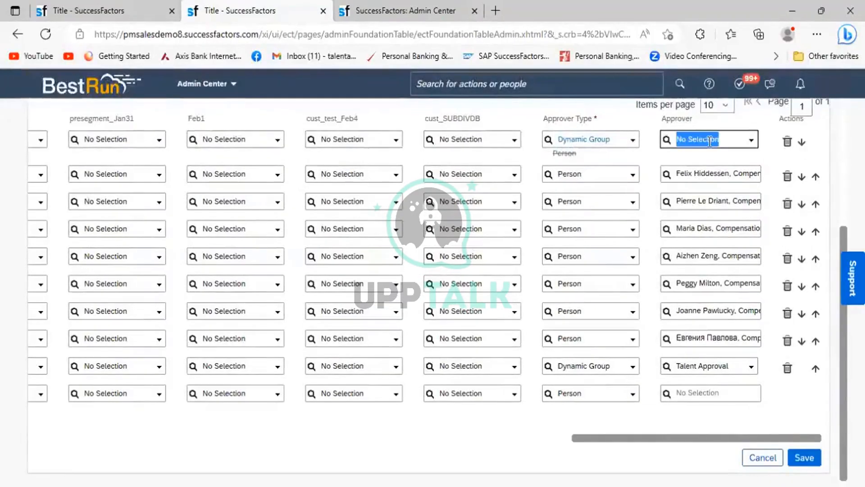
pyautogui.write('tal')
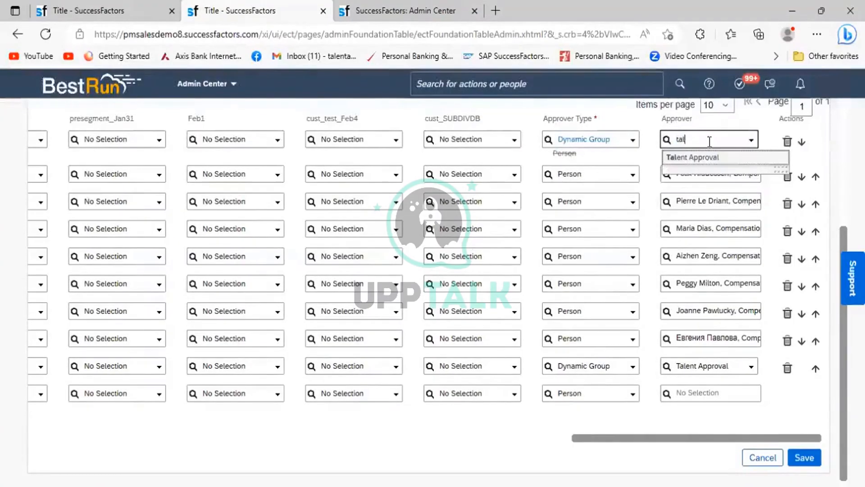
pyautogui.write('en')
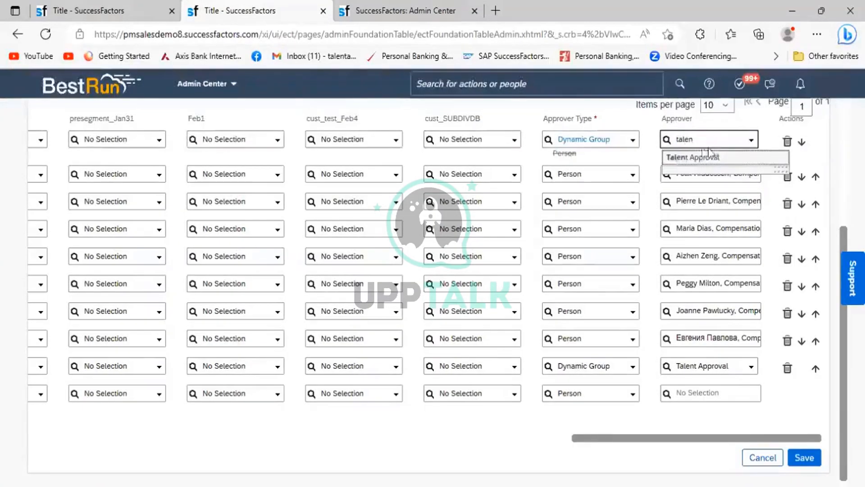
pyautogui.click(714, 156)
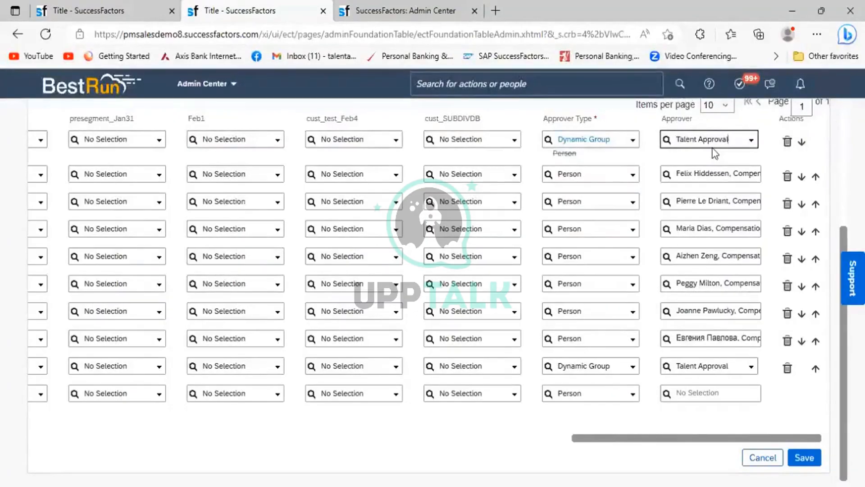
# Change the BestRun UK row's Approver Type to Position and list the Step 1 Approver Type options in the workflow record.
pyautogui.click(633, 142)
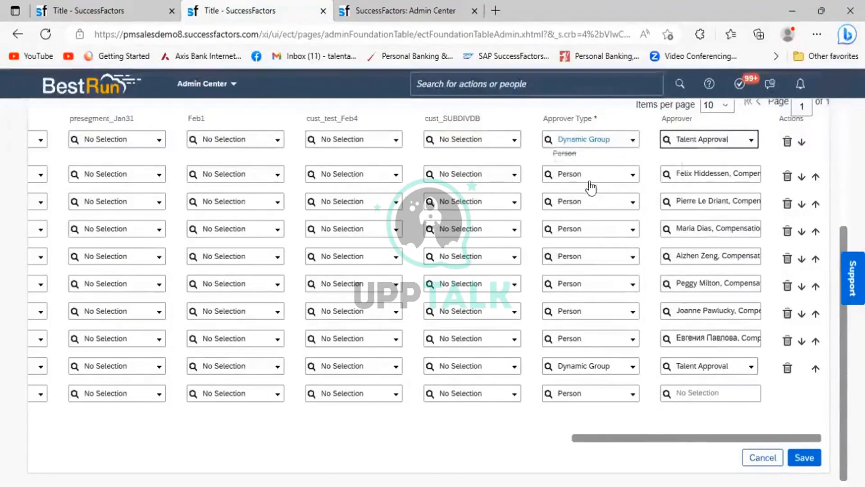
pyautogui.click(586, 182)
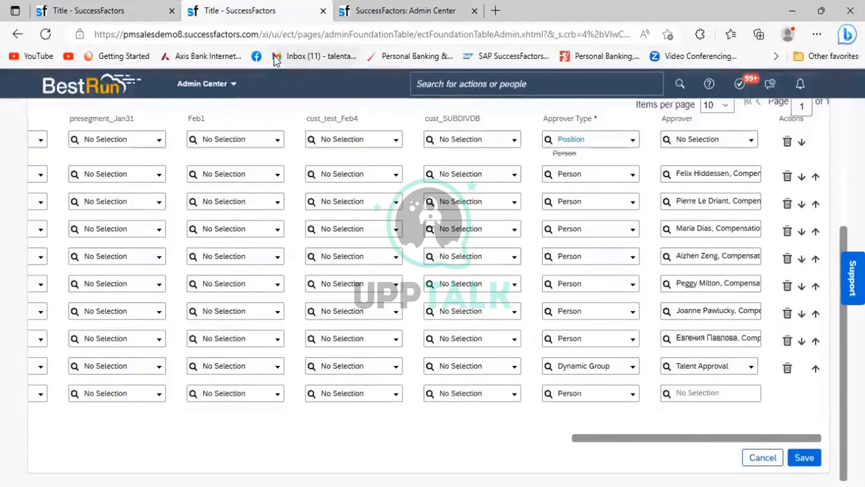
pyautogui.click(112, 5)
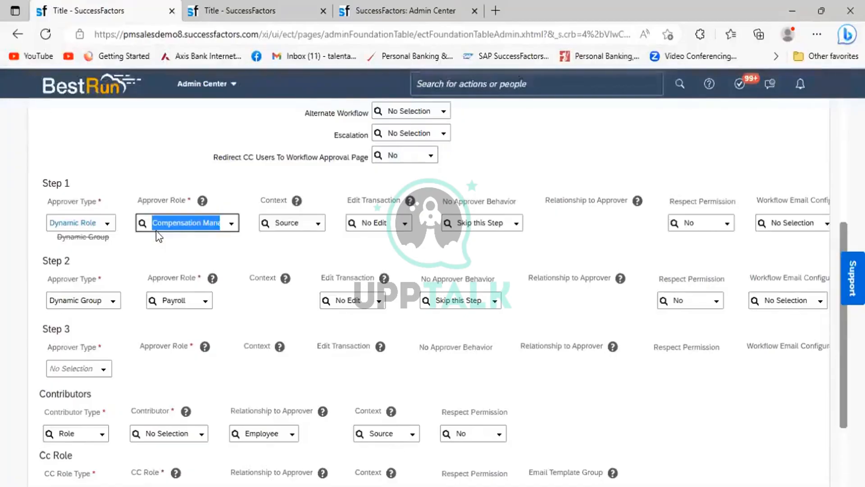
pyautogui.click(106, 224)
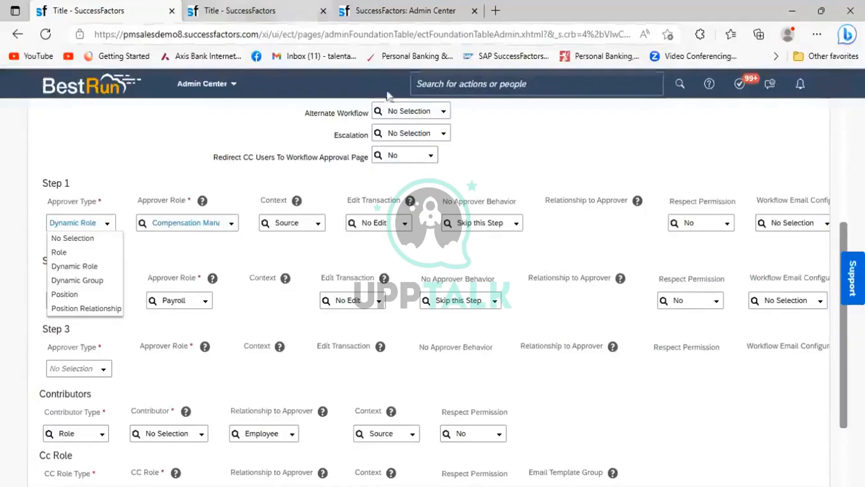
# Return to the Compensation Manager dynamic role and review its assignment criteria columns against the Approver Type and Approver columns.
pyautogui.hotkey('ctrl', 'Tab')
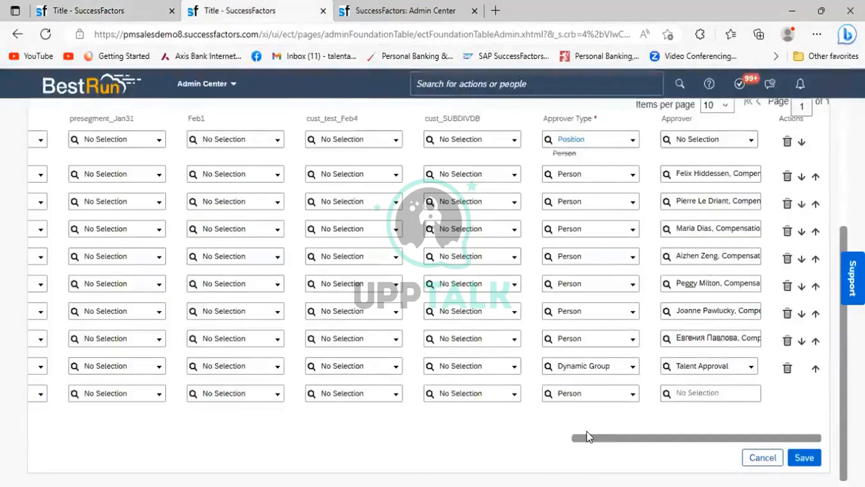
pyautogui.click(459, 436)
pyautogui.moveTo(459, 433); pyautogui.dragTo(132, 408)
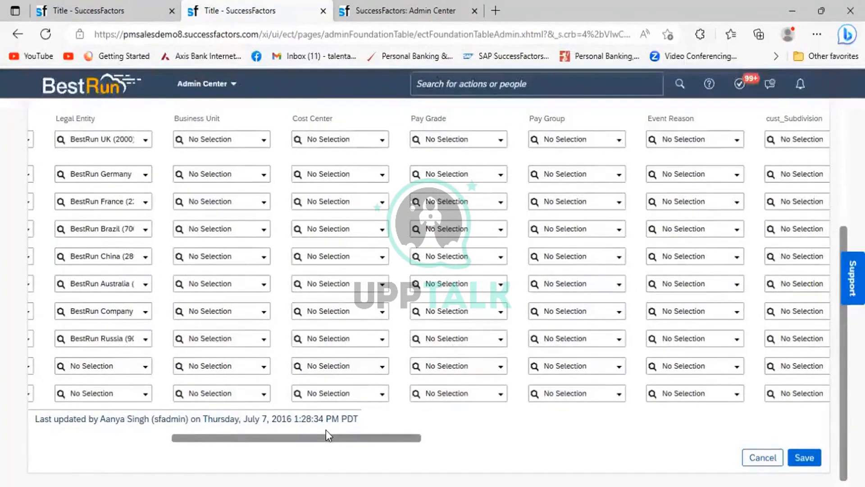
pyautogui.hscroll(10, 326, 429)
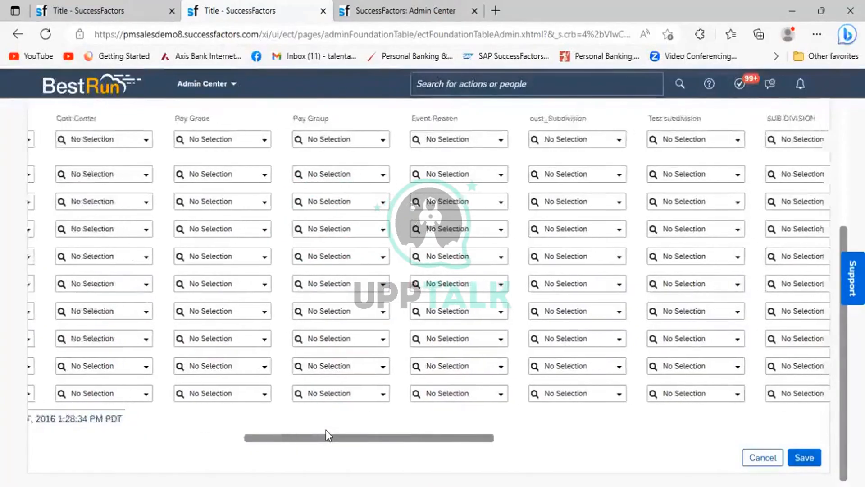
pyautogui.hscroll(5, 326, 429)
pyautogui.hscroll(5, 532, 353)
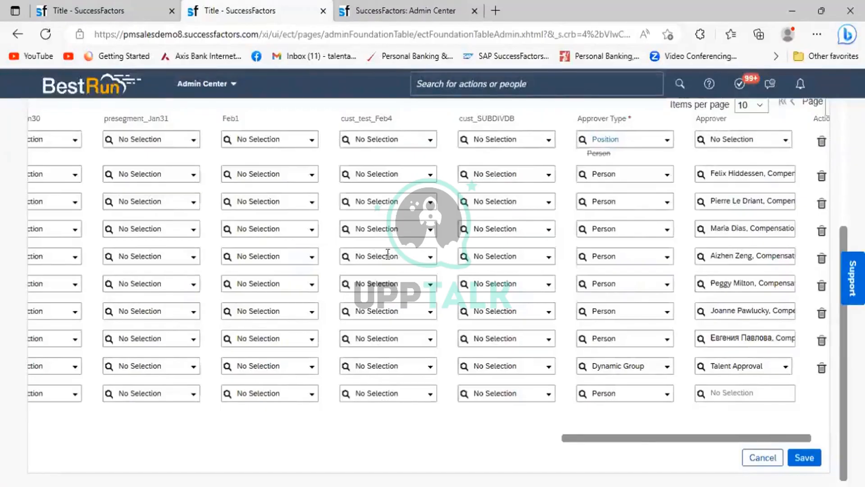
# Return to the Address Change workflow record, set Step 1's Approver Type to Position and open its Approver Role choices.
pyautogui.click(107, 4)
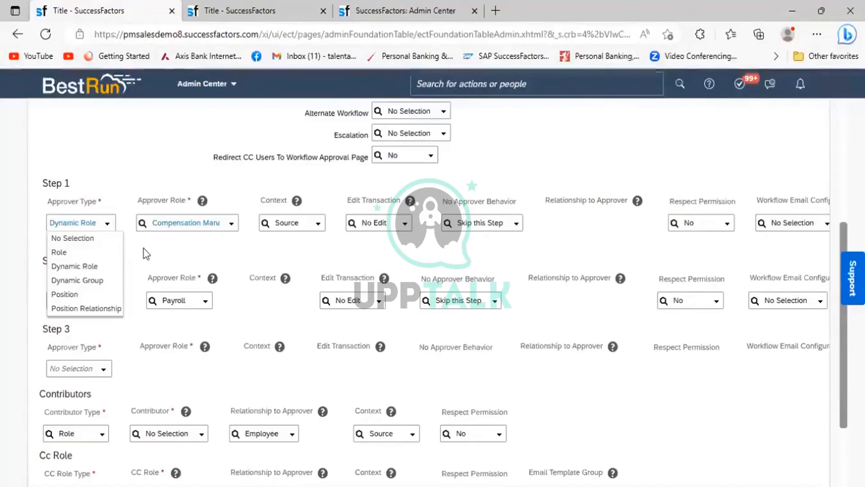
pyautogui.click(69, 295)
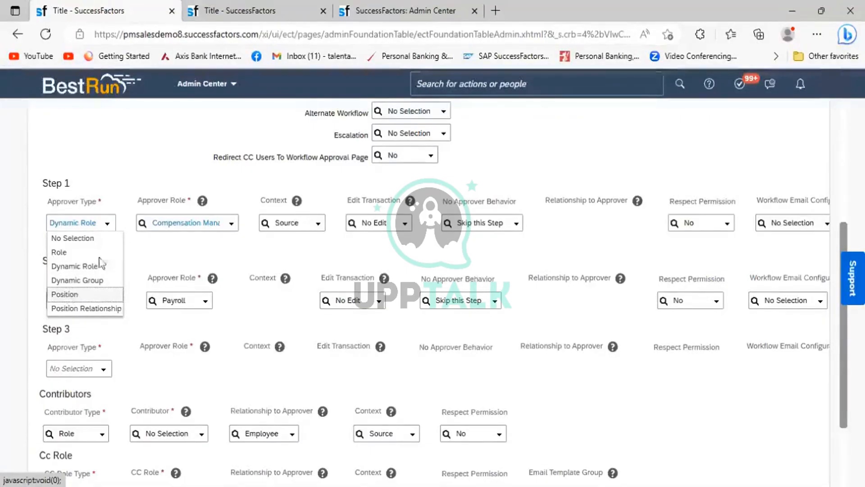
pyautogui.click(200, 224)
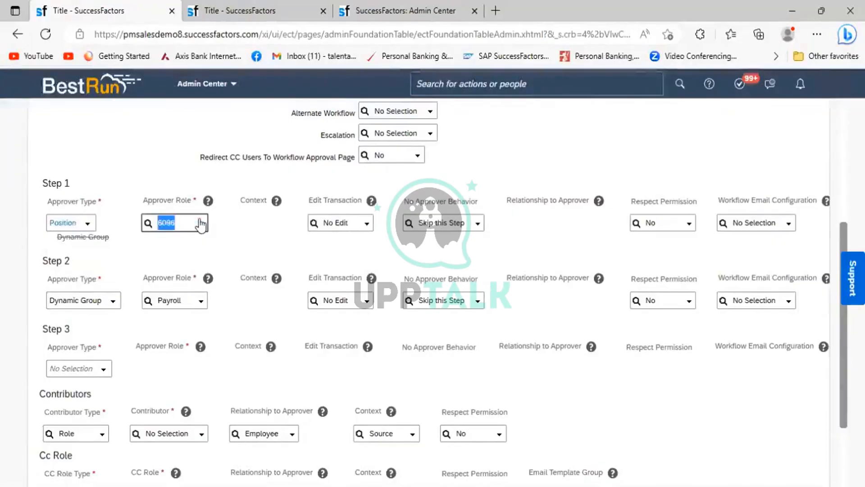
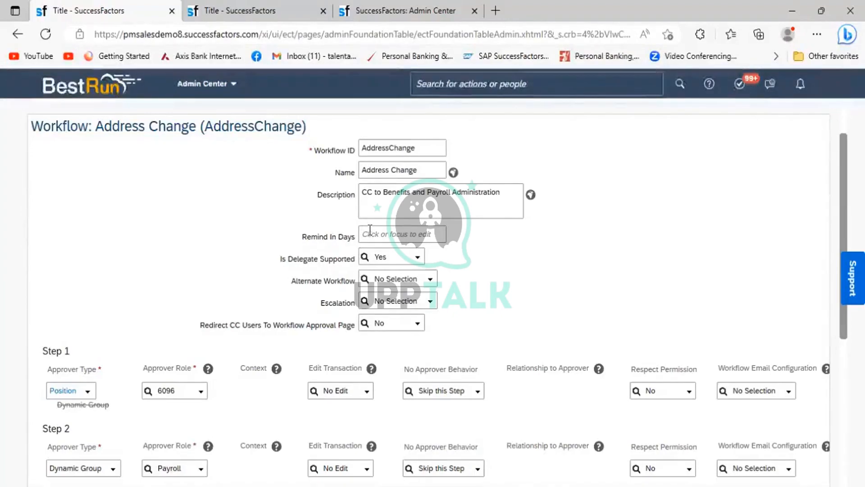
# Enter 2 as the workflow's Remind In Days value and clear the field again.
pyautogui.click(369, 230)
pyautogui.write('2')
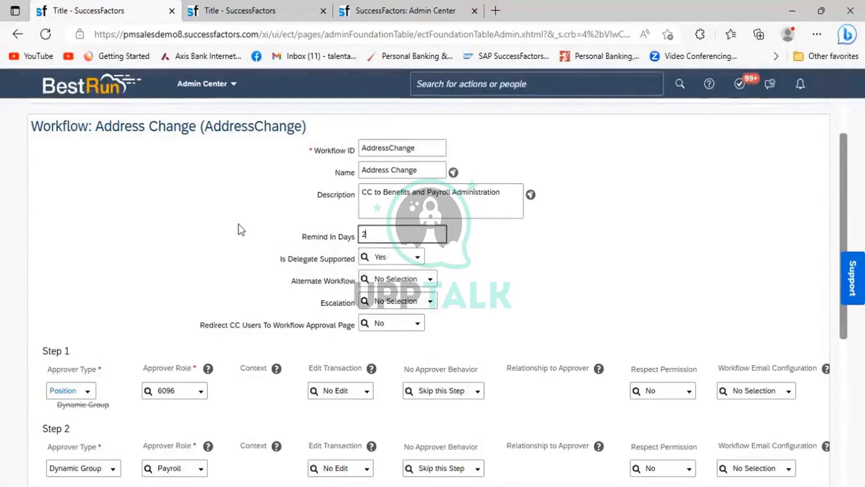
pyautogui.click(242, 230)
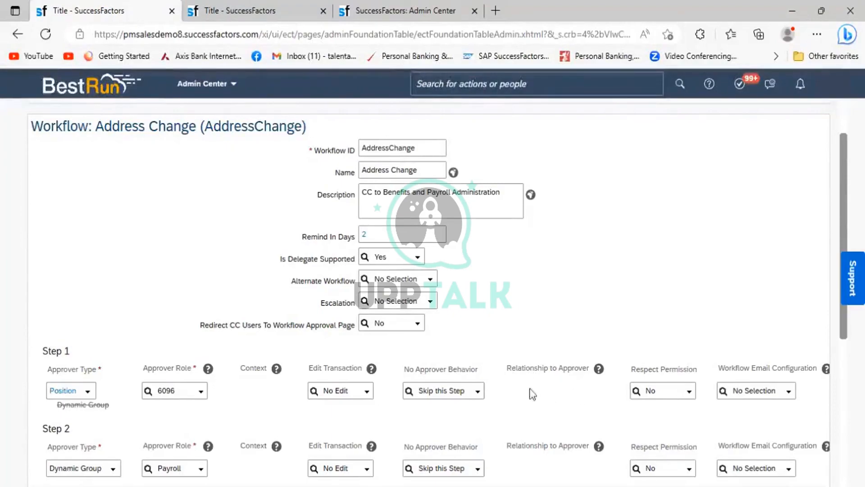
pyautogui.click(375, 238)
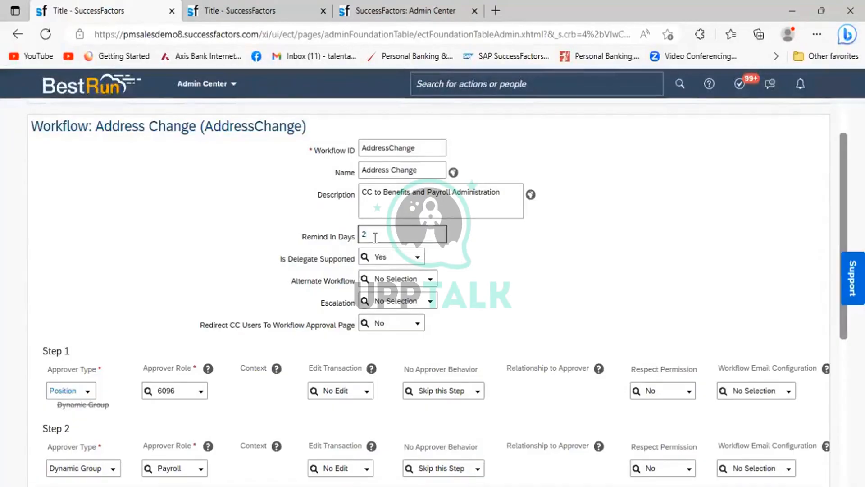
pyautogui.press('BackSpace')
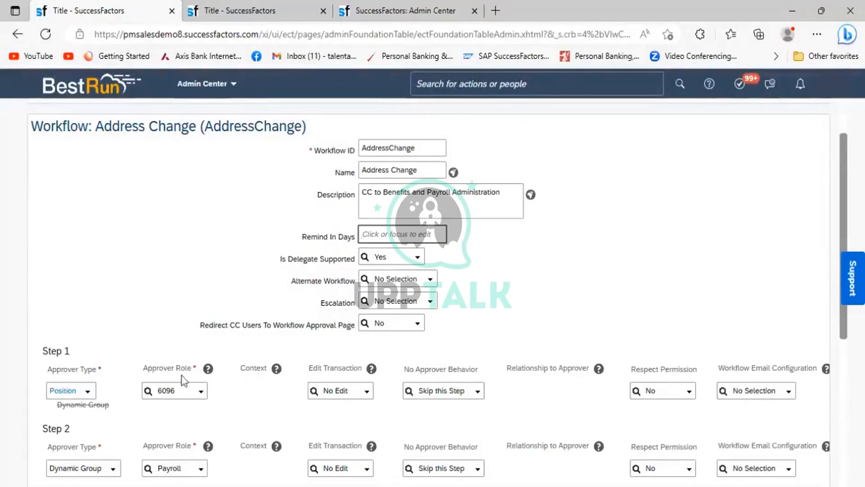
# Try Role and Dynamic Role in turn as Step 1's Approver Type to compare the available fields.
pyautogui.click(88, 391)
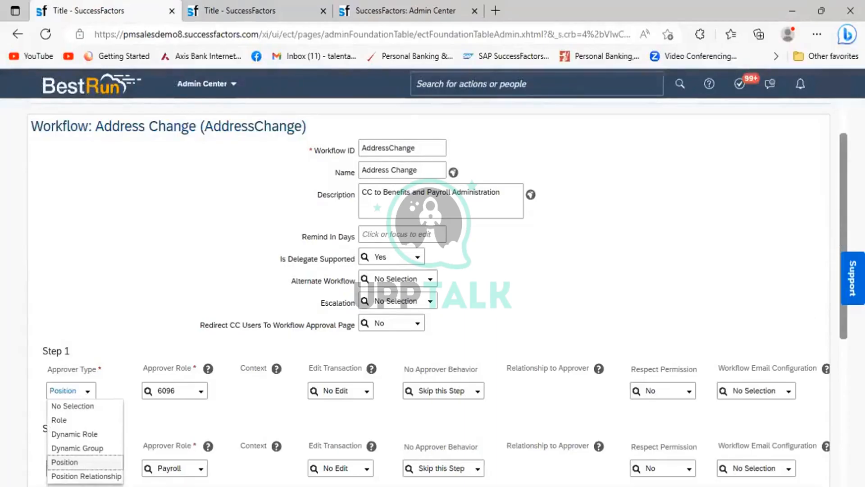
pyautogui.scroll(-3, 840, 317)
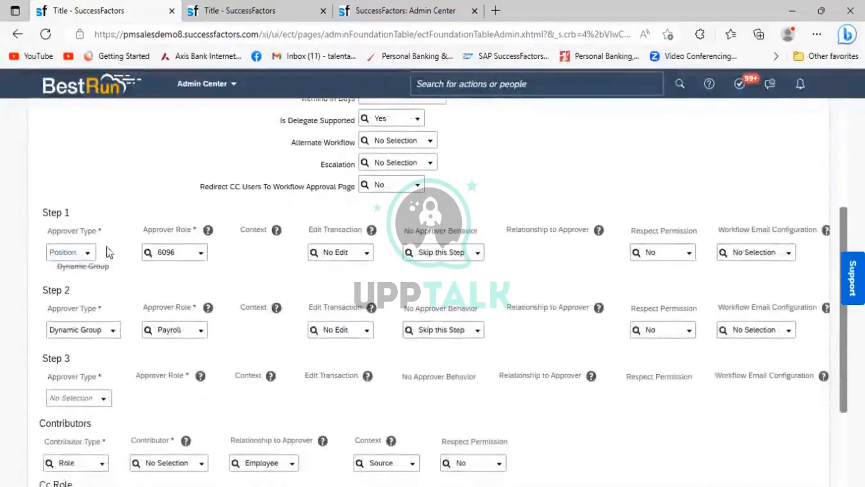
pyautogui.click(89, 252)
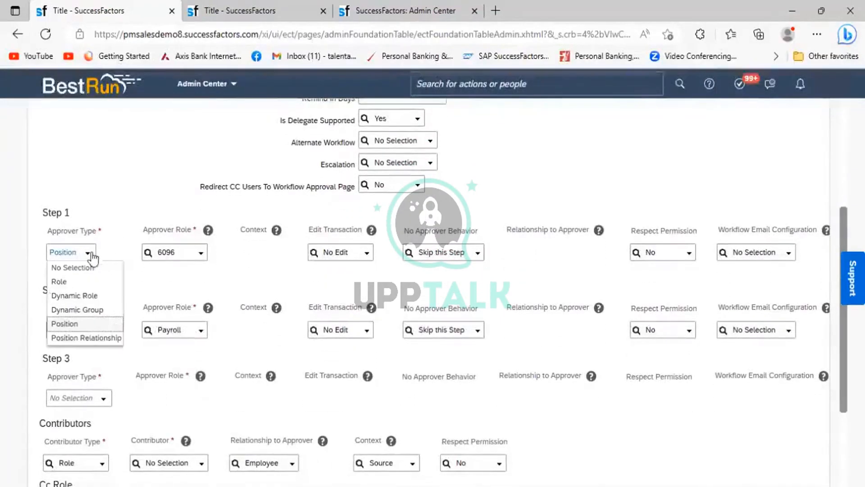
pyautogui.click(69, 283)
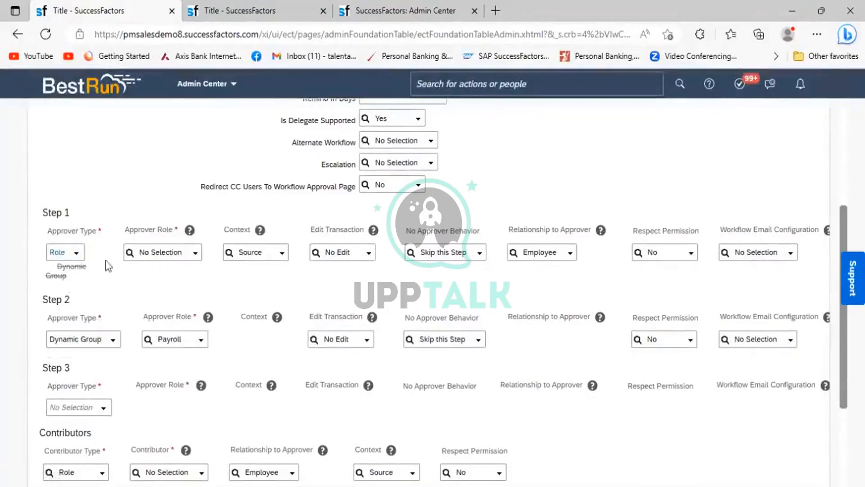
pyautogui.click(76, 254)
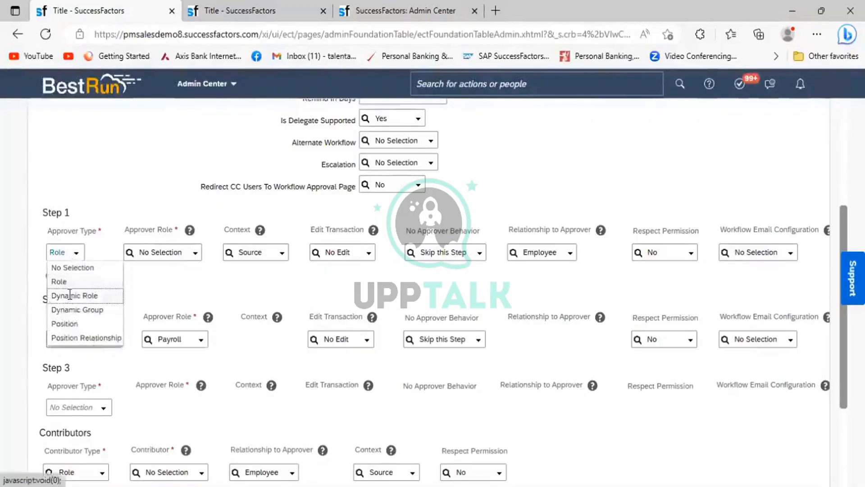
pyautogui.click(71, 296)
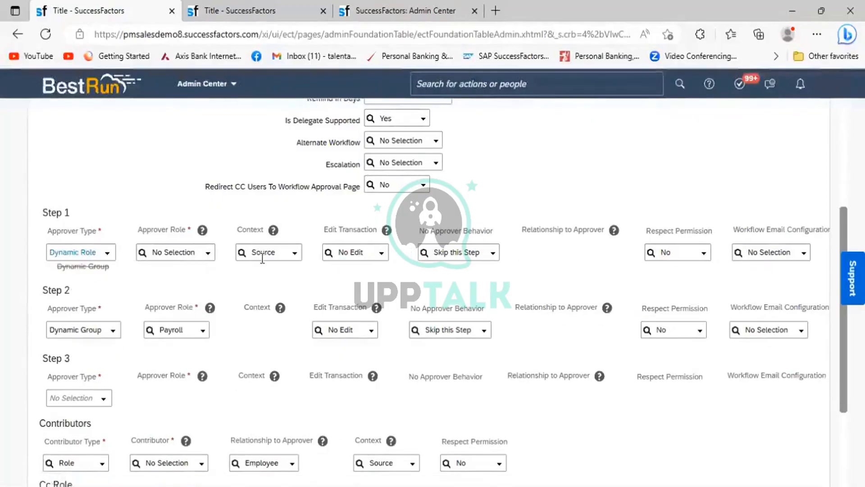
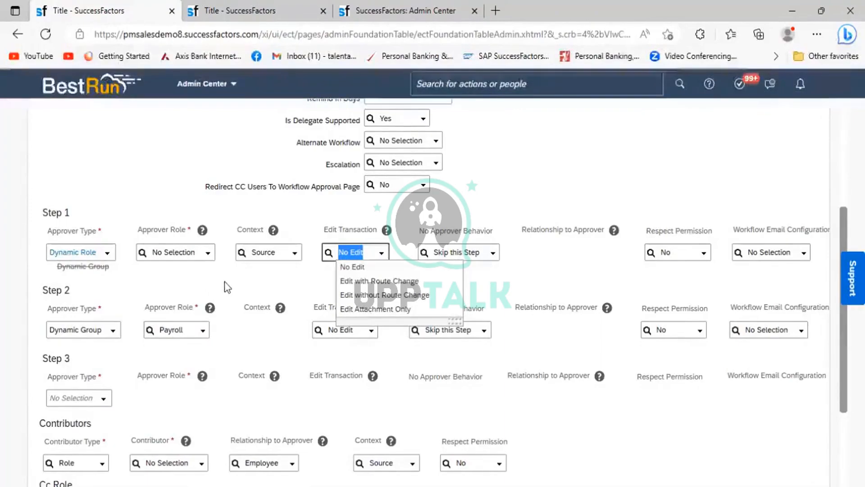
# Close Step 1's Edit Transaction options and set Step 2's Edit Transaction to Edit with Route Change.
pyautogui.click(225, 283)
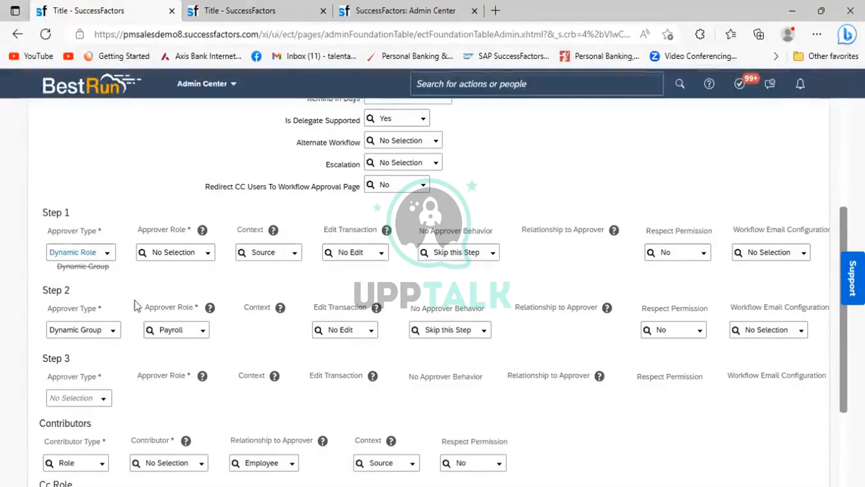
pyautogui.click(368, 336)
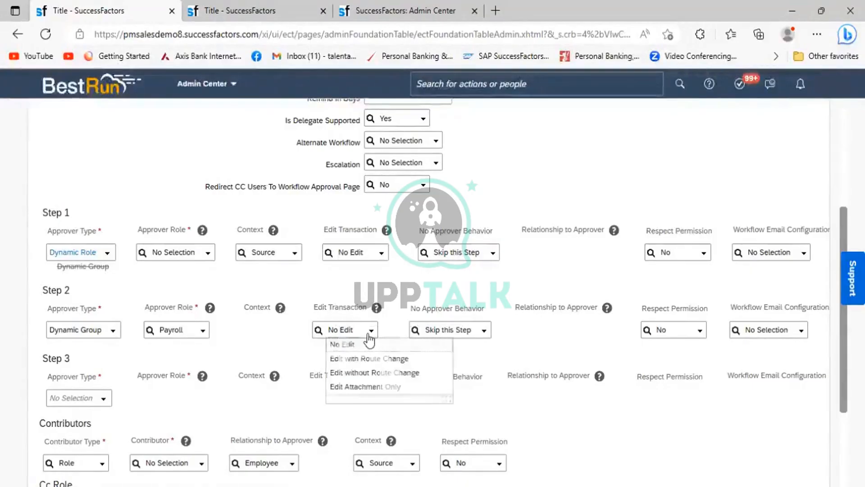
pyautogui.click(365, 359)
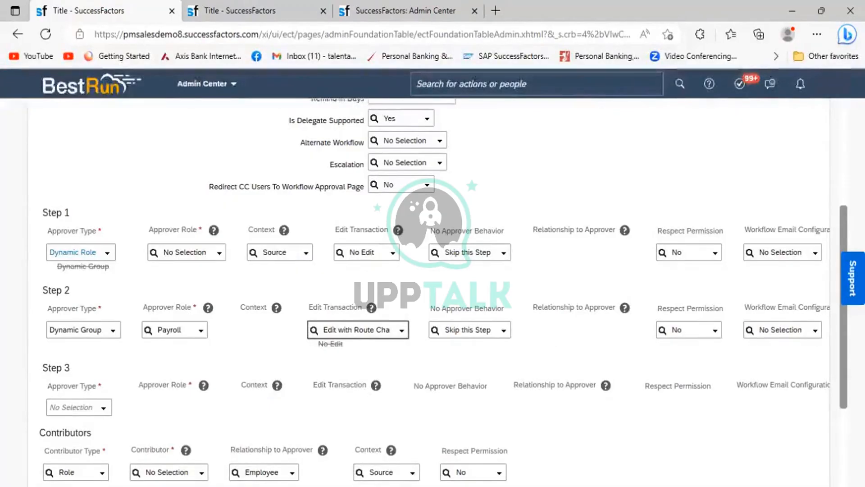
# Set Step 3's Approver Type to Role and its Edit Transaction to Edit Attachment Only.
pyautogui.scroll(-3, 216, 245)
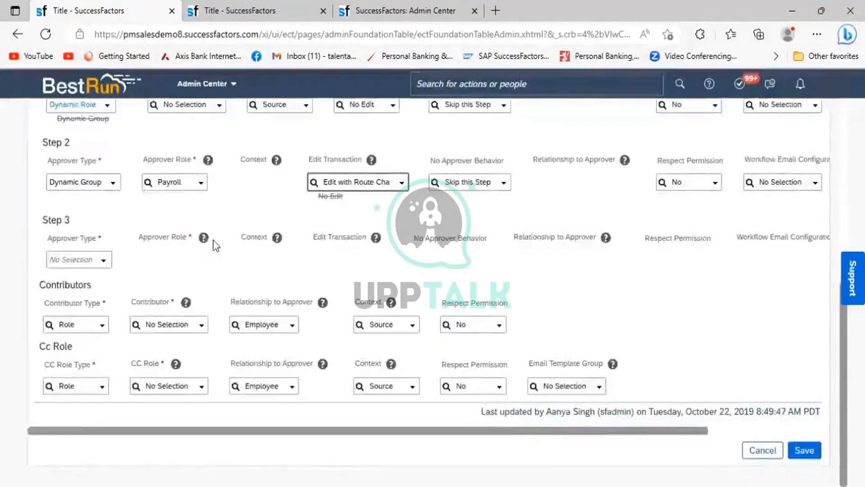
pyautogui.click(103, 261)
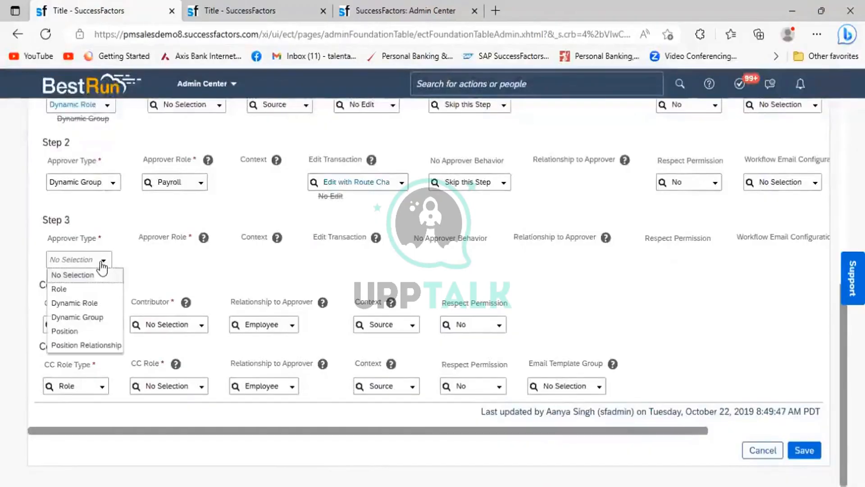
pyautogui.click(61, 290)
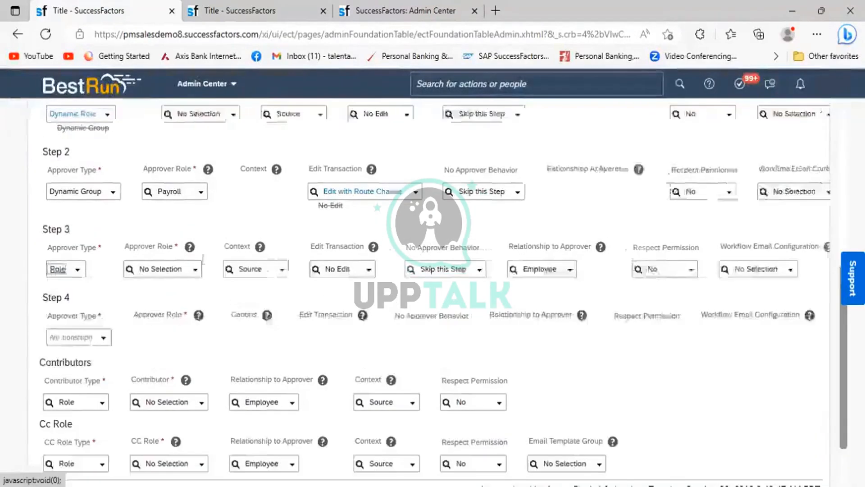
pyautogui.click(371, 269)
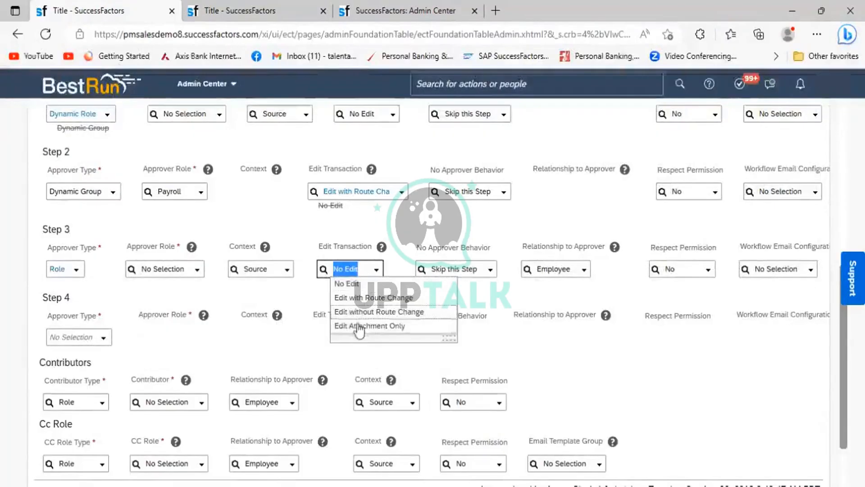
pyautogui.click(359, 327)
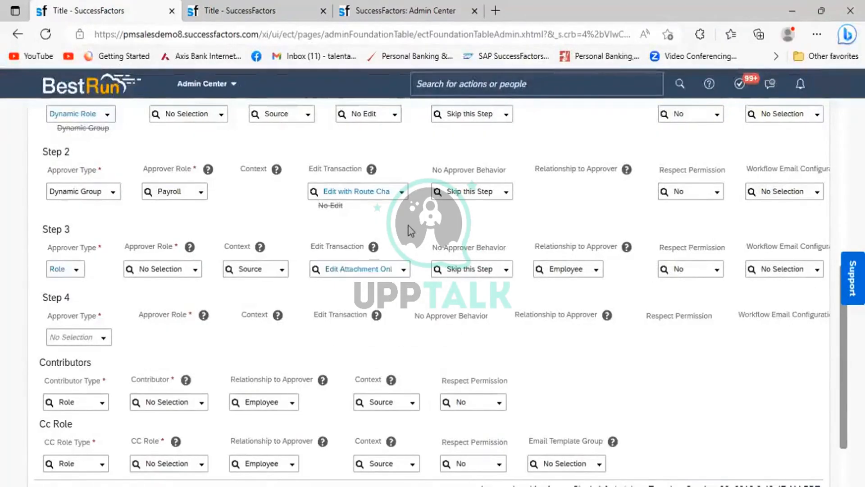
# Set Step 2's Edit Transaction to Edit without Route Change and review the remaining Edit Transaction options.
pyautogui.scroll(1, 410, 231)
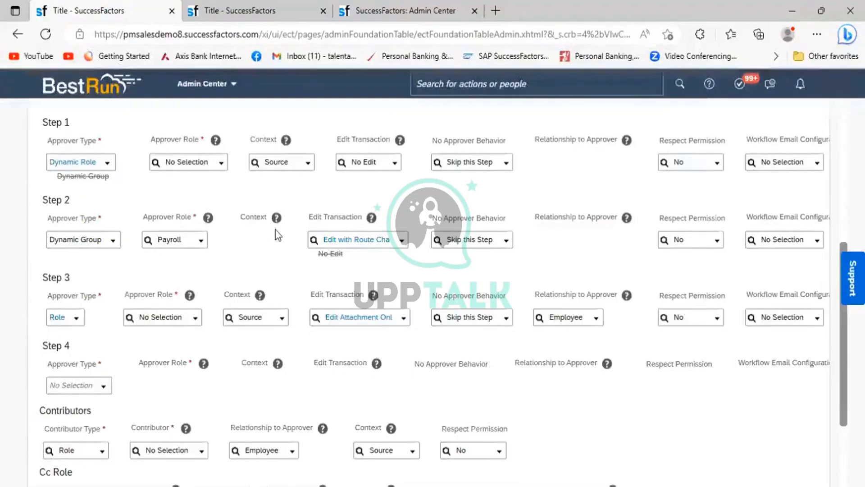
pyautogui.click(403, 241)
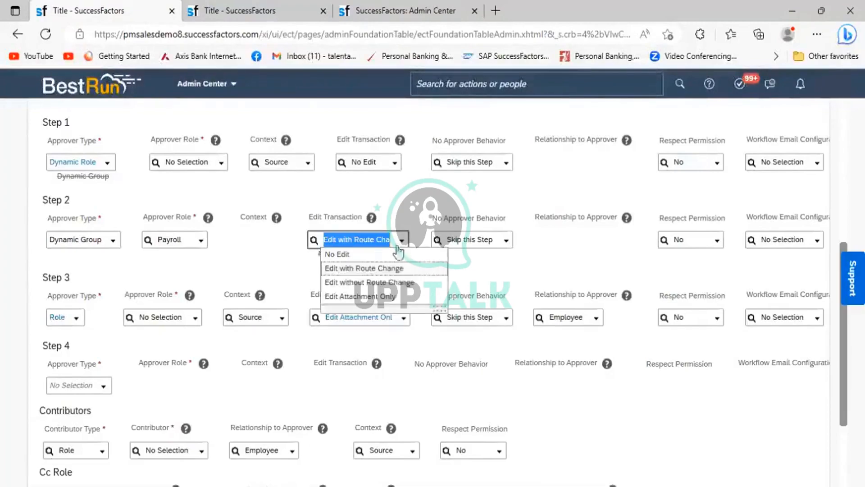
pyautogui.click(381, 282)
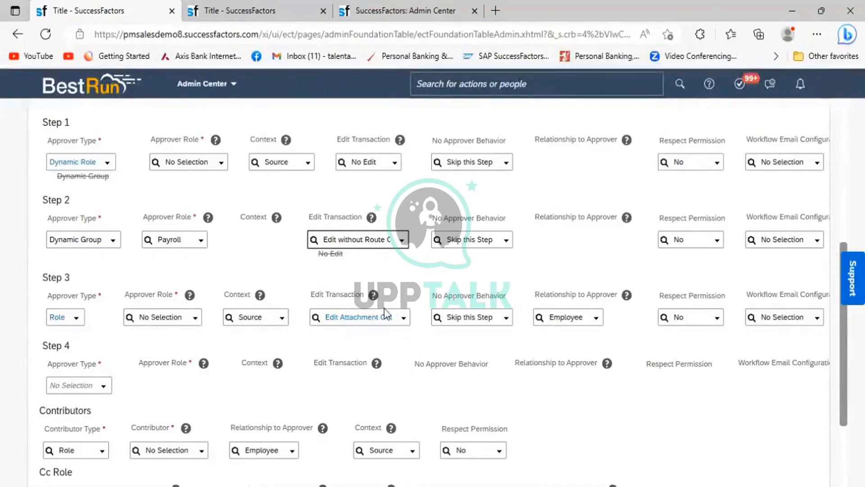
pyautogui.click(400, 242)
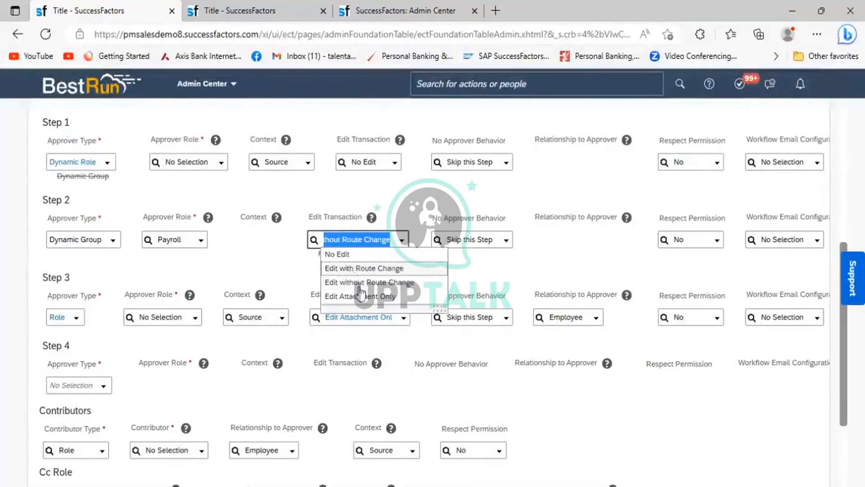
pyautogui.click(305, 268)
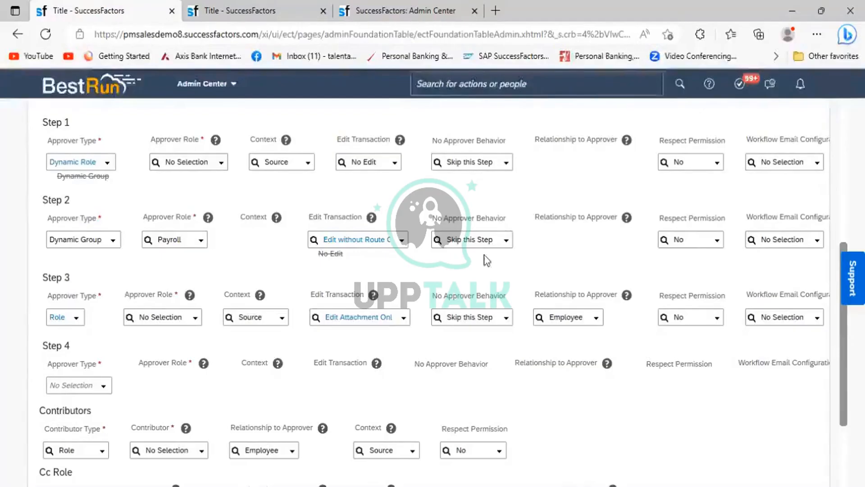
# Review Step 1's No Approver Behavior options and set its Approver Type to Role.
pyautogui.click(505, 168)
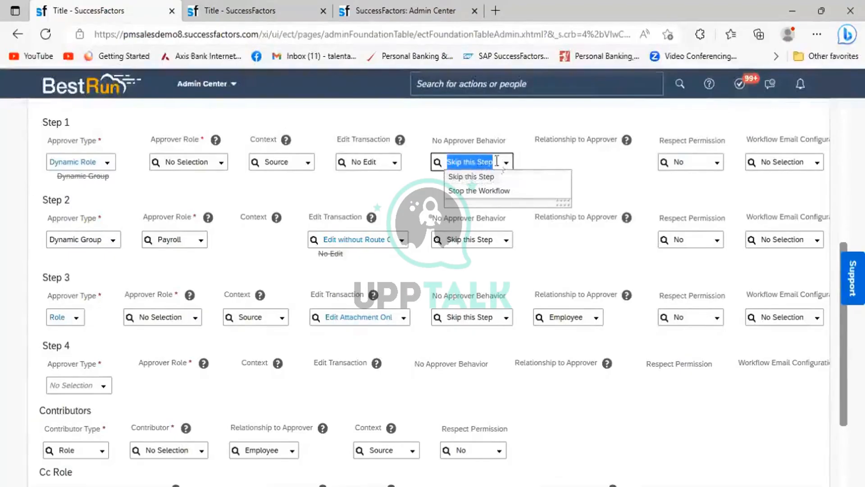
pyautogui.click(523, 163)
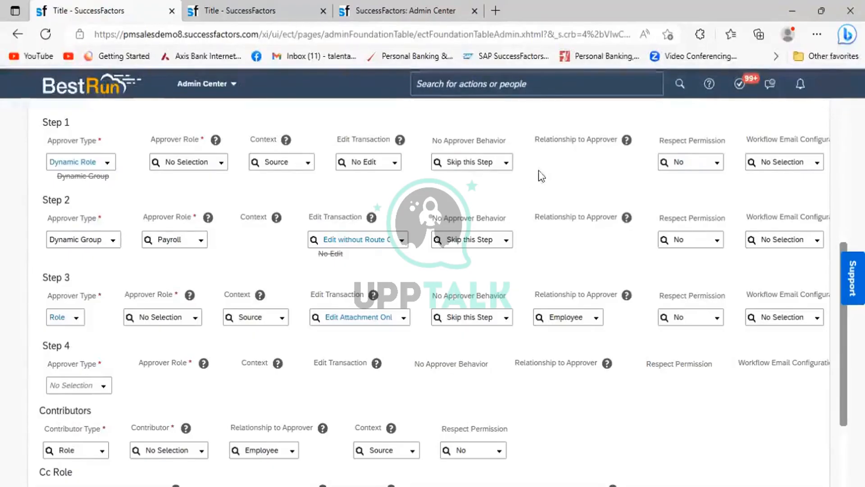
pyautogui.click(109, 165)
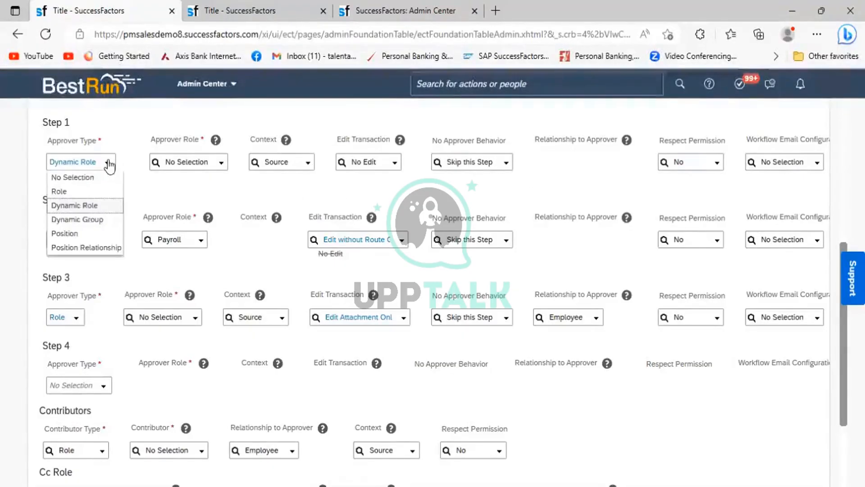
pyautogui.click(68, 190)
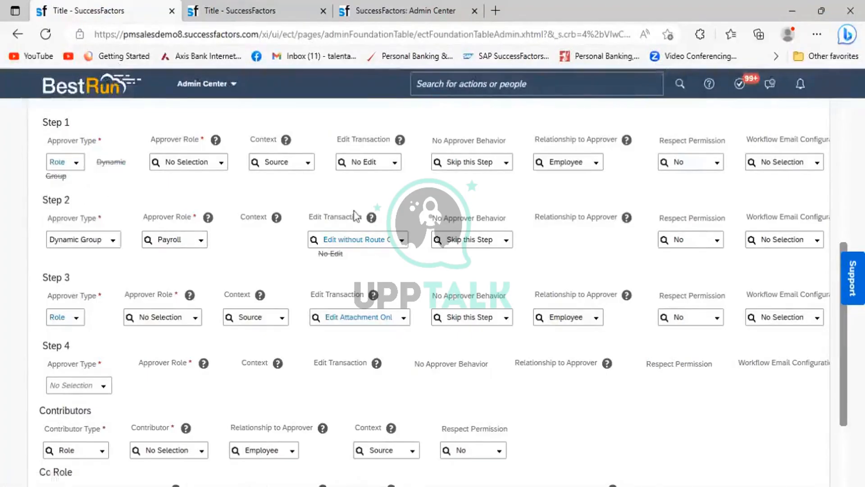
# Review the options for Step 1's Relationship to Approver and Respect Permission settings without changing them.
pyautogui.click(594, 168)
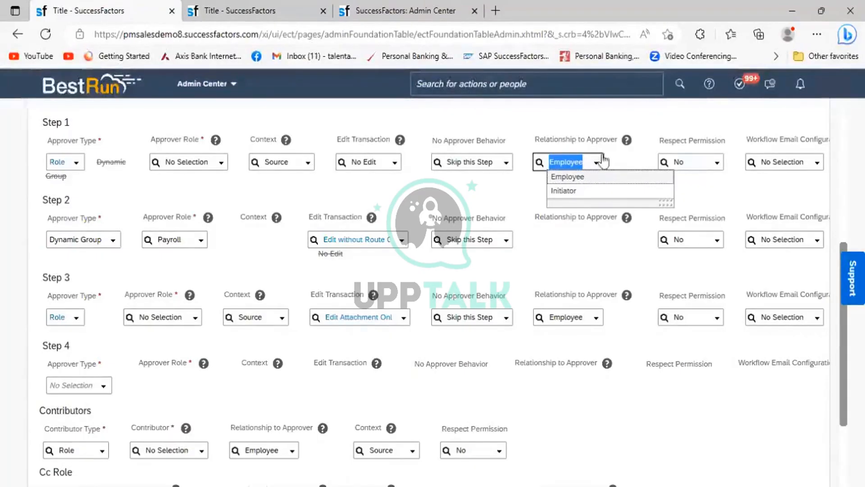
pyautogui.click(615, 159)
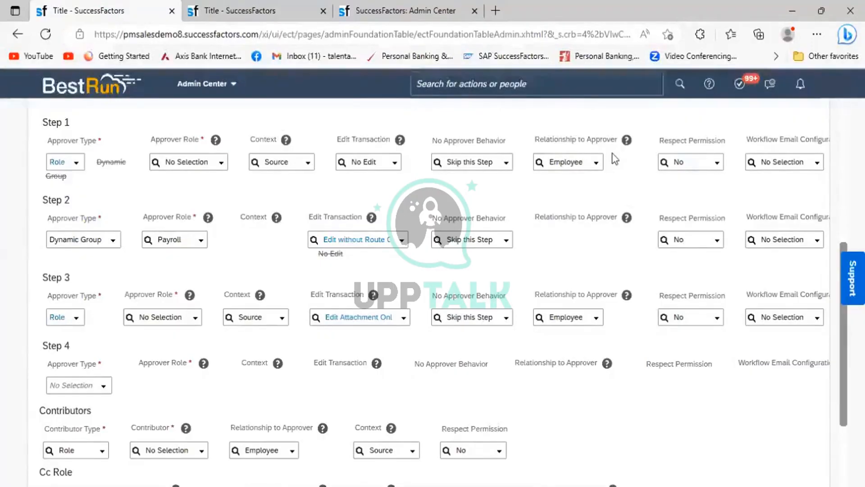
pyautogui.click(718, 166)
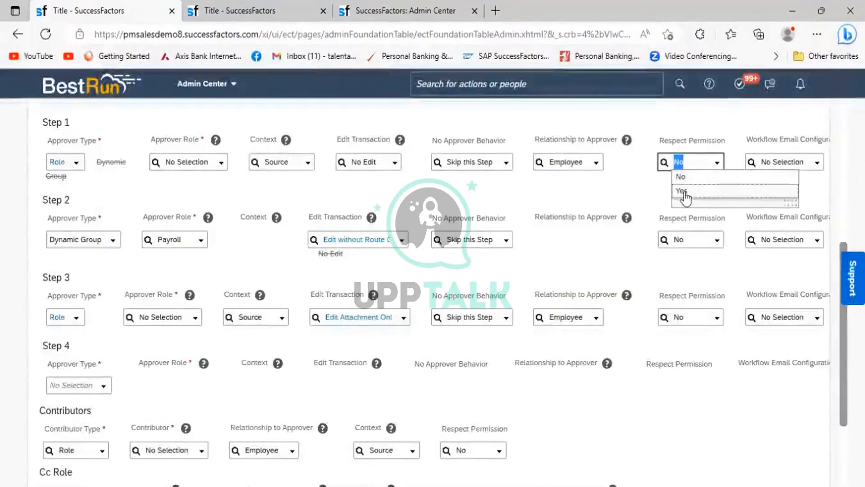
pyautogui.click(654, 189)
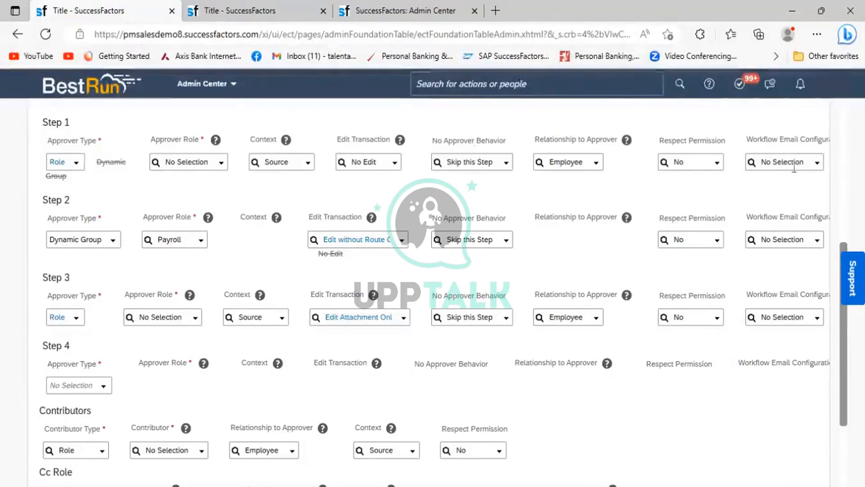
# Review Step 1's Workflow Email Configuration choices and its Approver Type options.
pyautogui.click(820, 165)
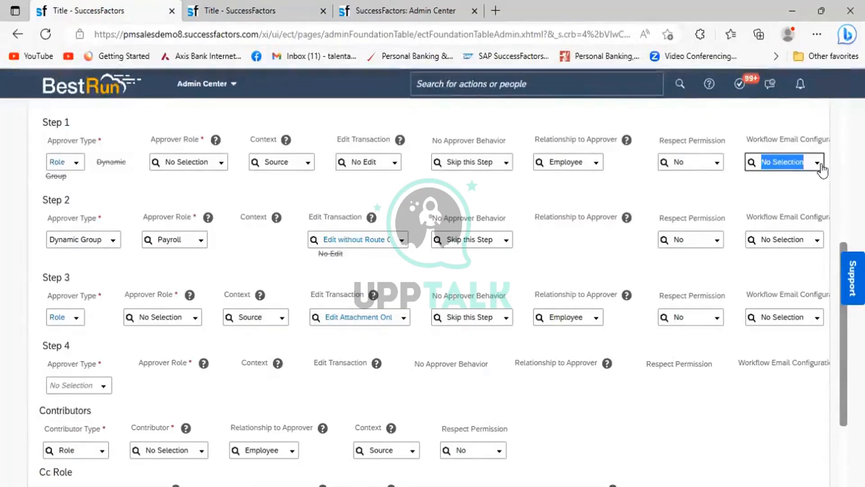
pyautogui.click(820, 166)
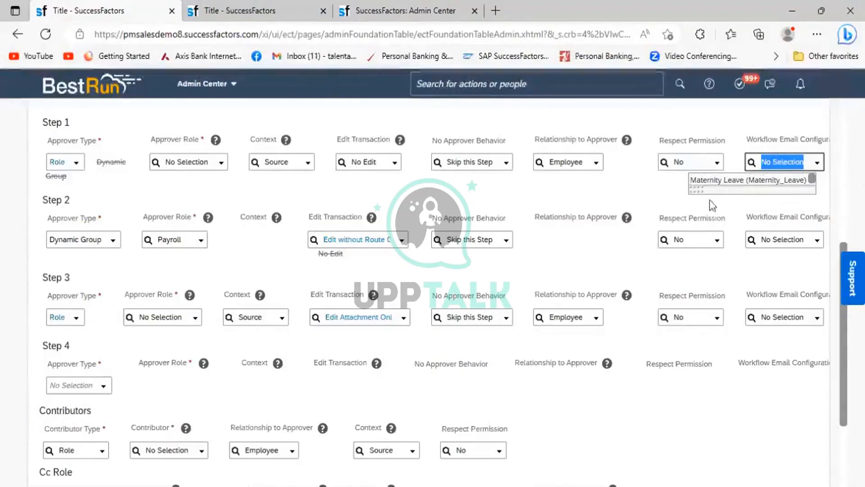
pyautogui.click(667, 203)
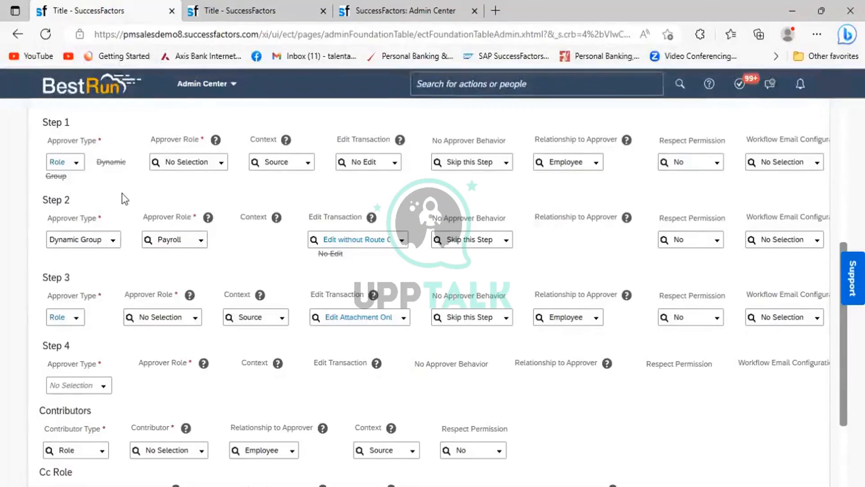
pyautogui.click(79, 169)
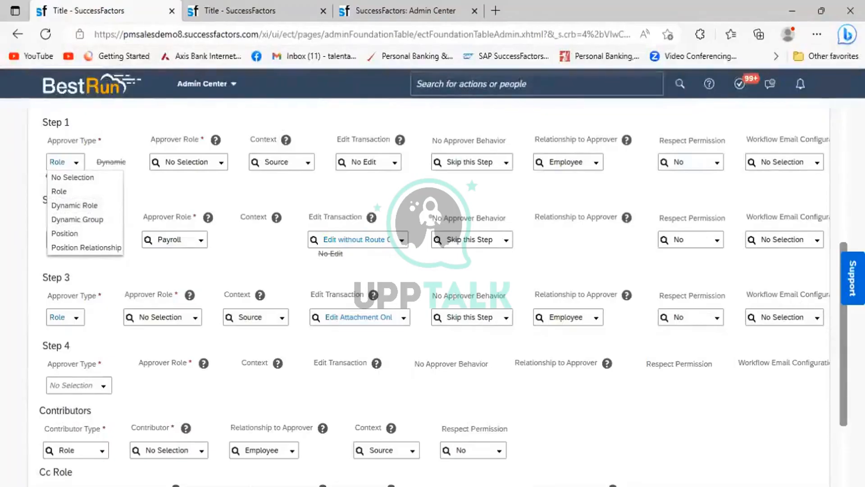
pyautogui.click(838, 414)
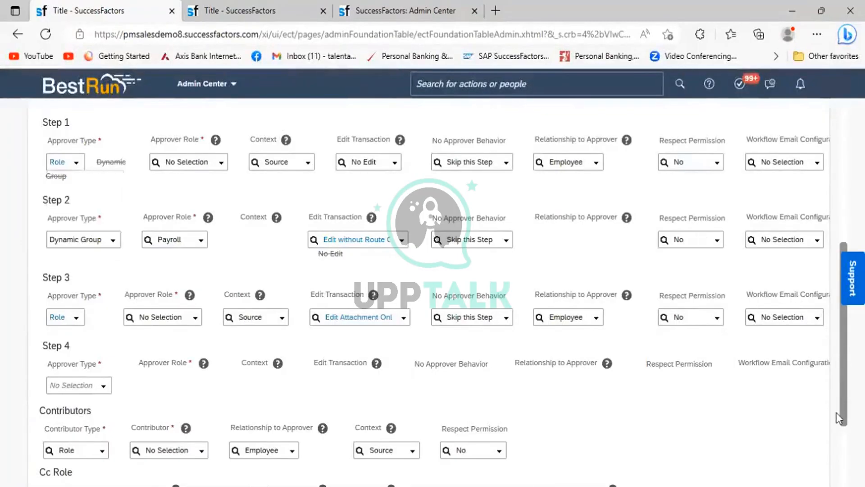
# Set the Contributor Type to Person and search for a contributor by first name.
pyautogui.scroll(-3, 837, 420)
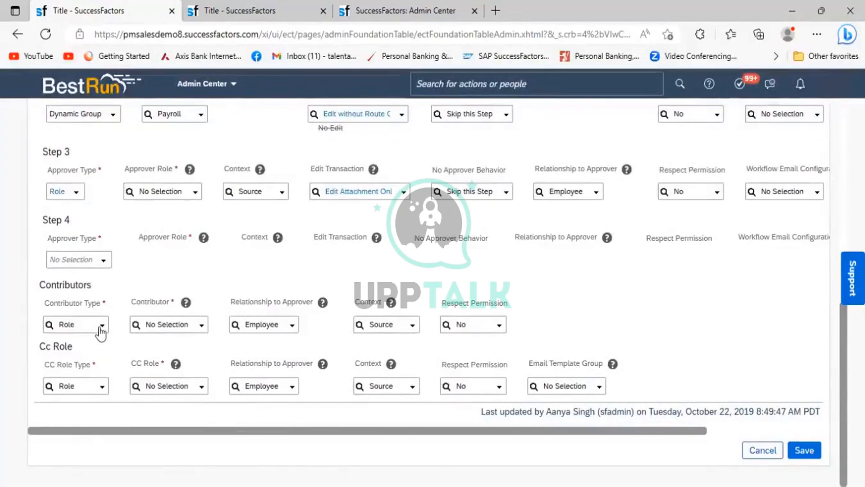
pyautogui.click(100, 328)
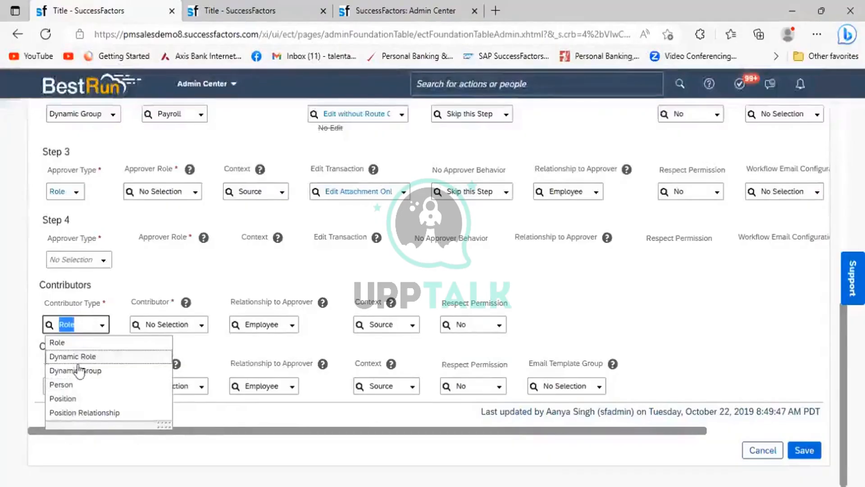
pyautogui.click(64, 384)
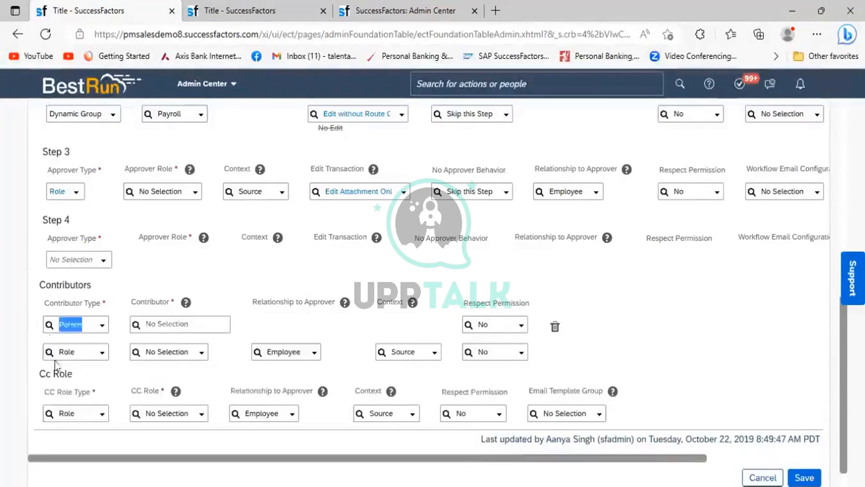
pyautogui.click(169, 328)
pyautogui.write('alex')
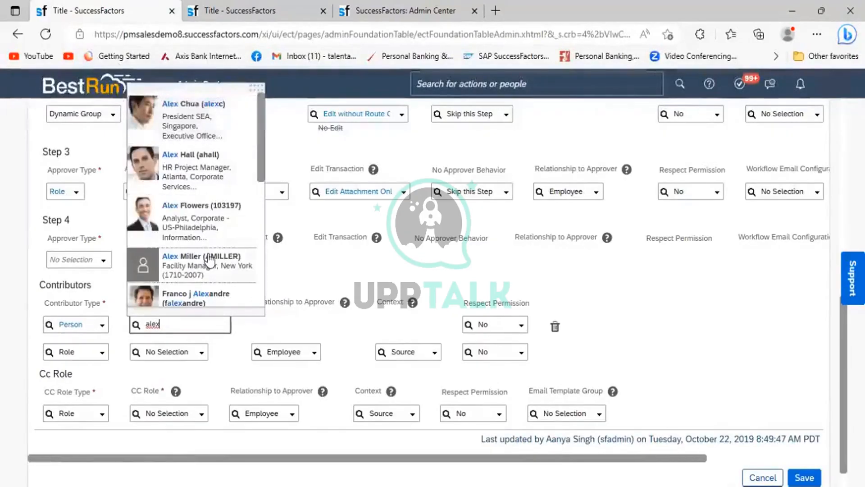
# Clear the contributor search text and delete the Person row from Contributors.
pyautogui.press('BackSpace')
pyautogui.press('BackSpace')
pyautogui.press('BackSpace')
pyautogui.press('BackSpace')
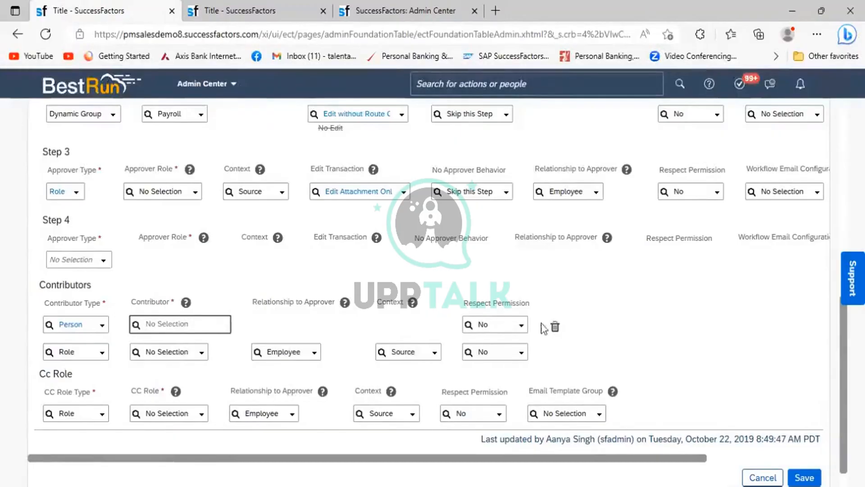
pyautogui.click(555, 327)
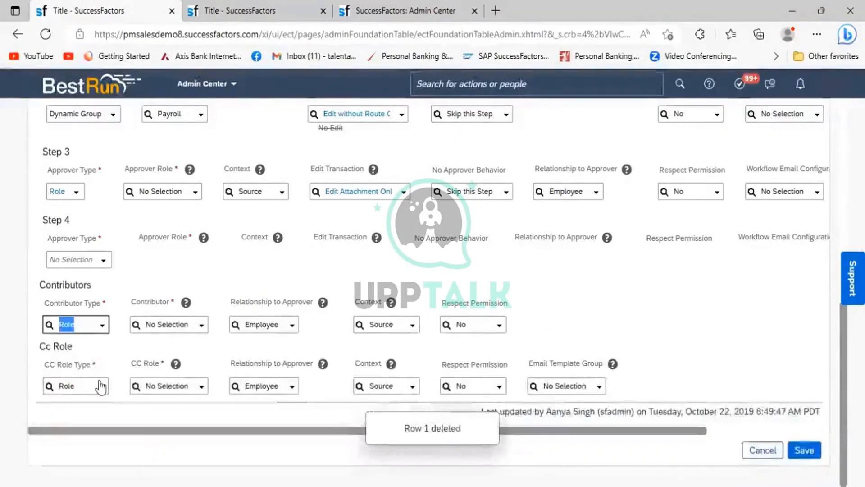
# Set the CC Role Type of the first Cc Role row to External Email.
pyautogui.click(104, 385)
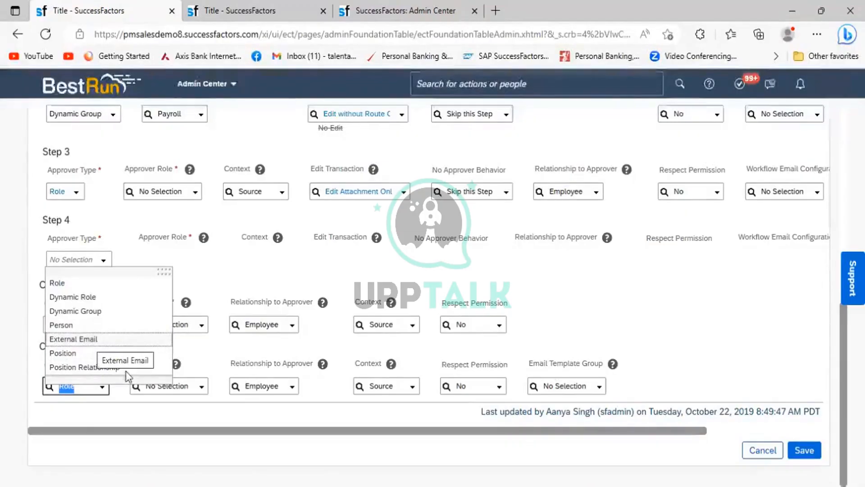
pyautogui.click(93, 347)
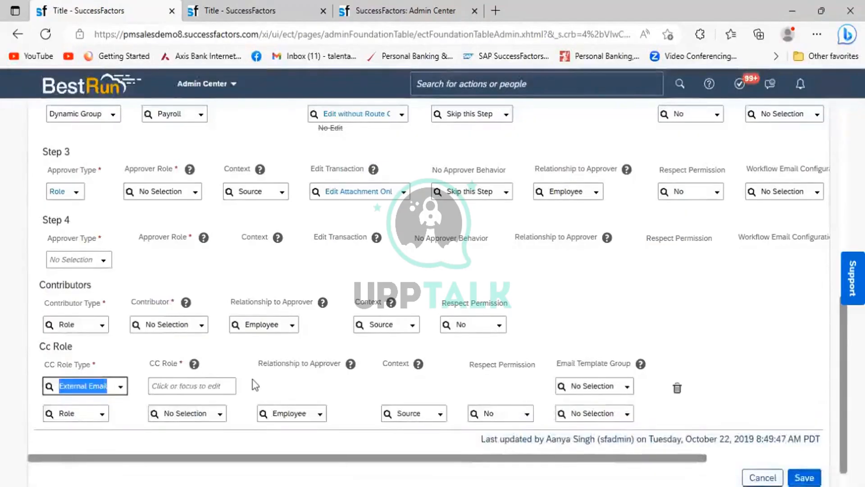